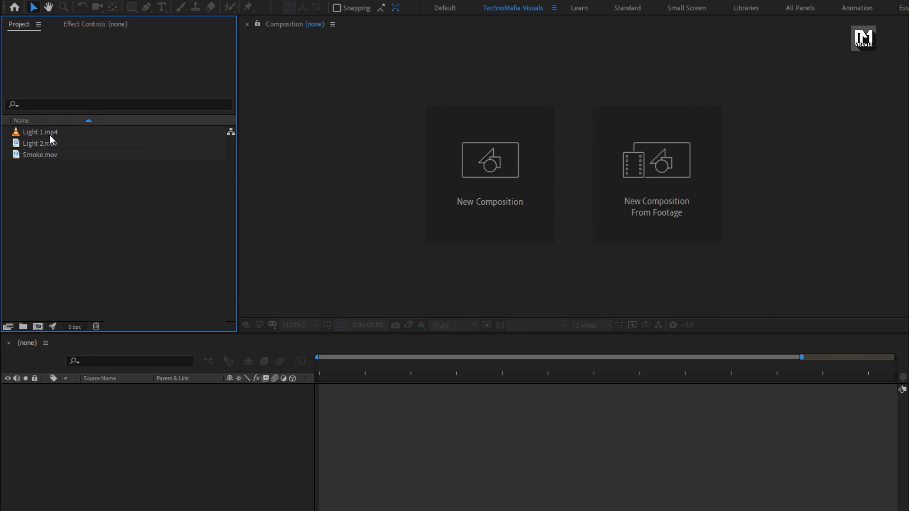
Step: Inspect the details of the Light 1.mp4, Light 2.mov and Smoke.mov footage
{"action": "left_click", "coordinate": [49, 133]}
{"action": "left_click", "coordinate": [50, 143]}
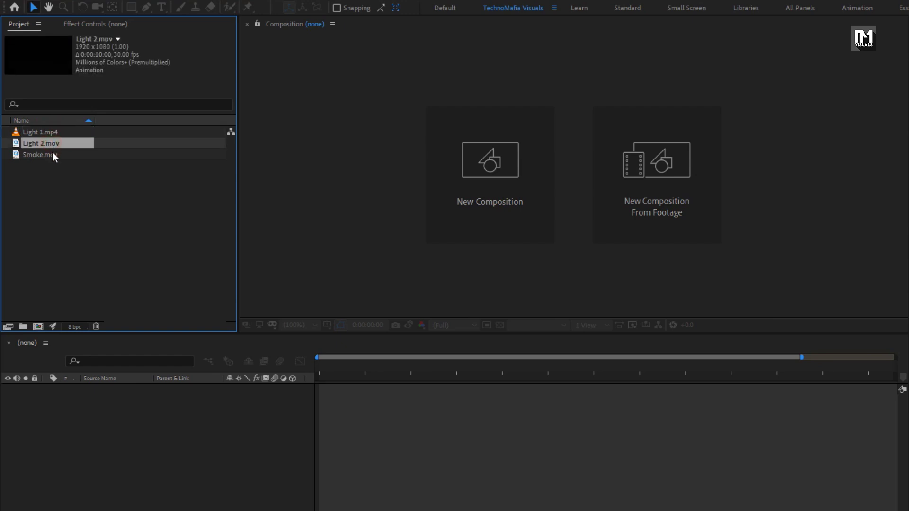
{"action": "left_click", "coordinate": [52, 155]}
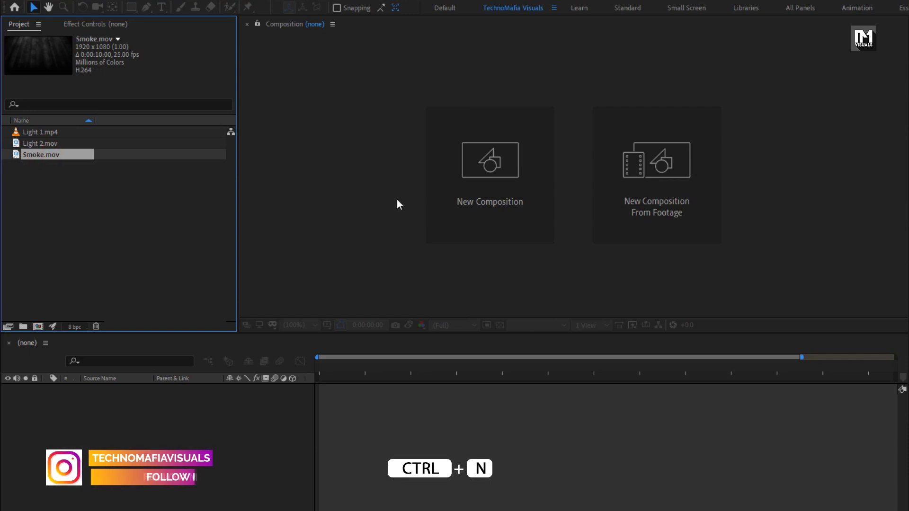
Step: Create a new comp named Title_01 with its duration changed to 0:00:04:00
{"action": "key", "text": "ctrl+n"}
{"action": "type", "text": "TItle"}
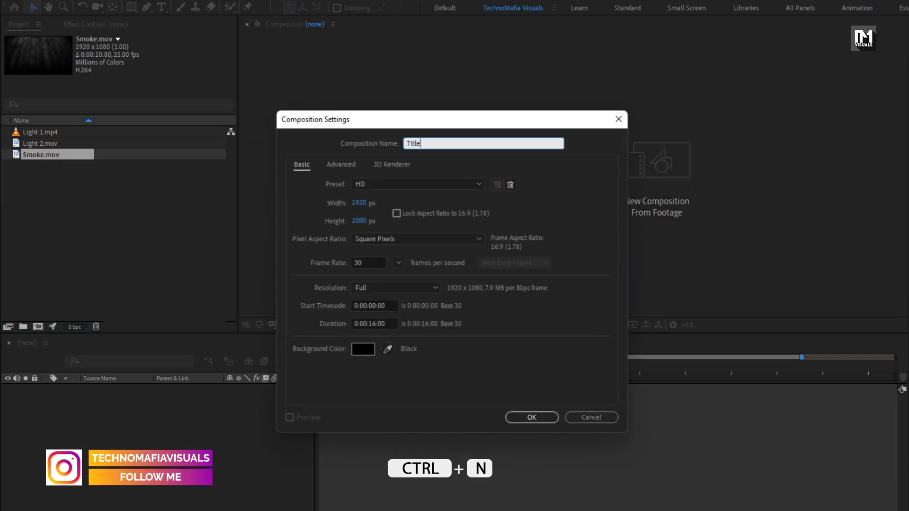
{"action": "type", "text": "_01"}
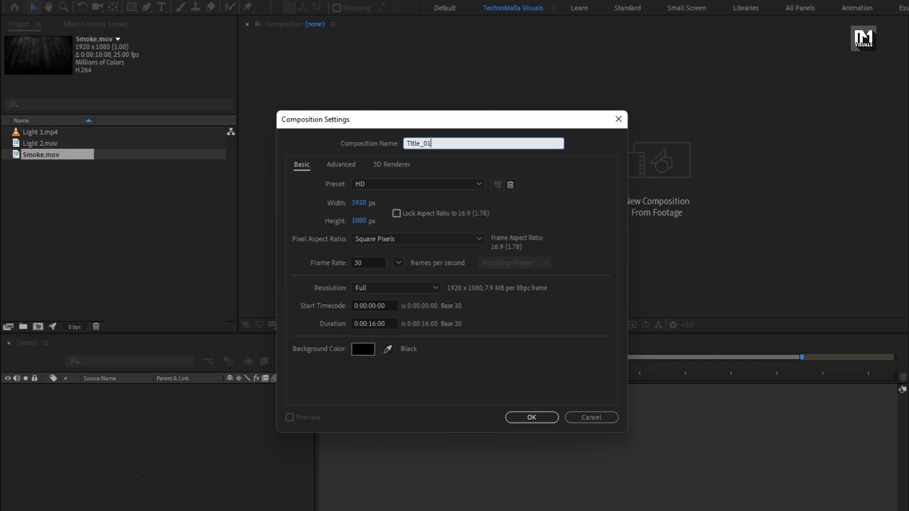
{"action": "left_click", "coordinate": [377, 324]}
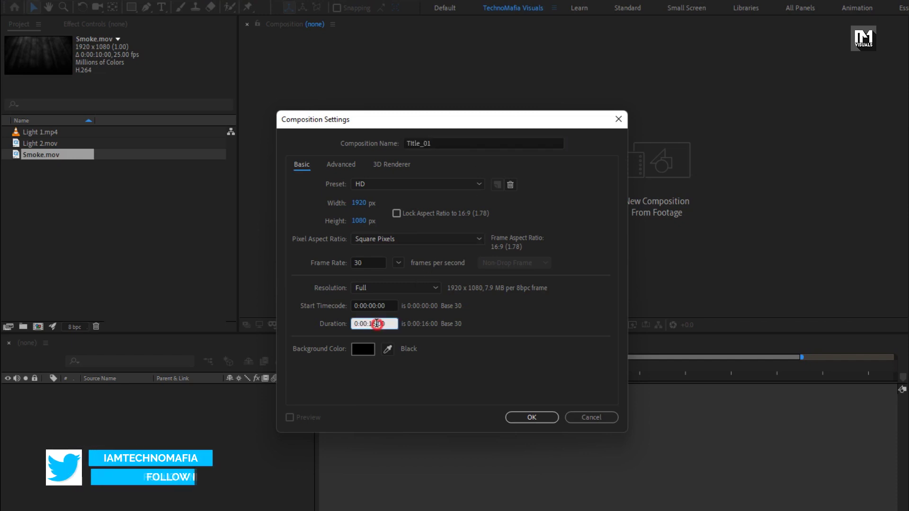
{"action": "key", "text": "BackSpace"}
{"action": "key", "text": "BackSpace"}
{"action": "key", "text": "BackSpace"}
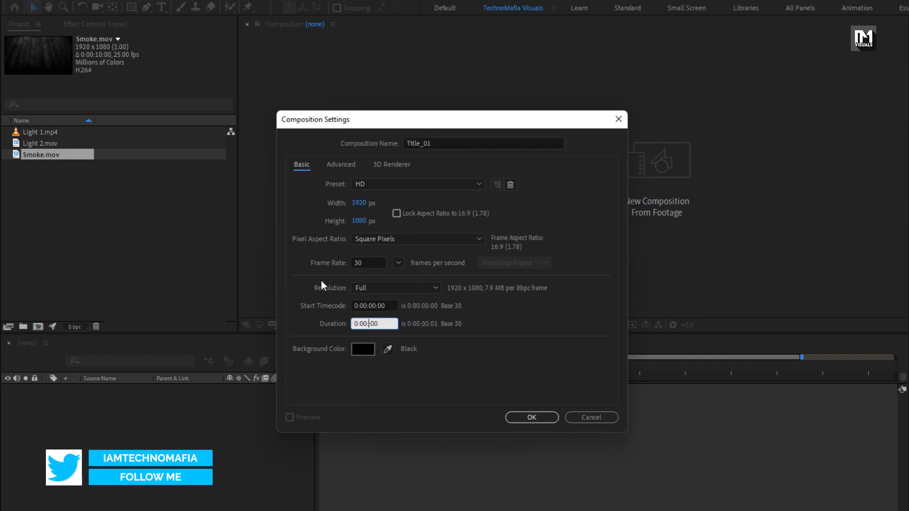
{"action": "type", "text": "04:"}
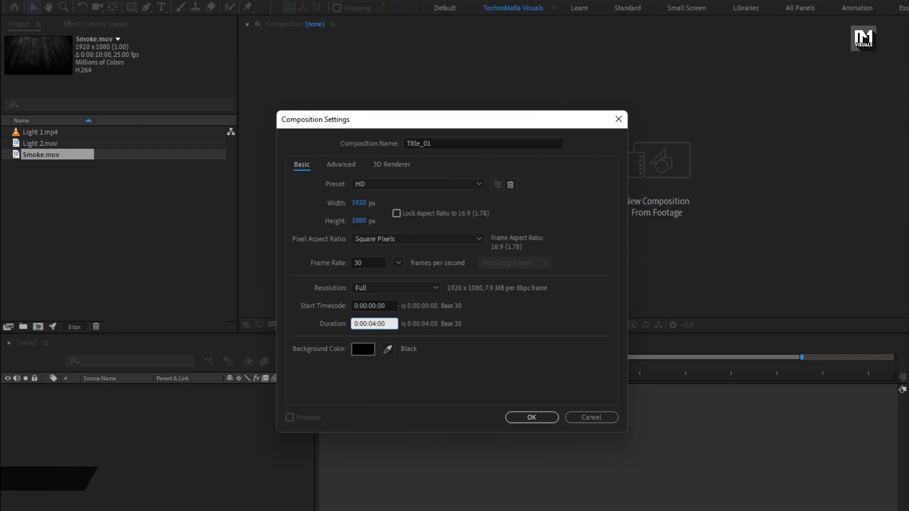
{"action": "left_click", "coordinate": [527, 416]}
Step: Add a new solid layer named BG to the timeline
{"action": "right_click", "coordinate": [165, 393]}
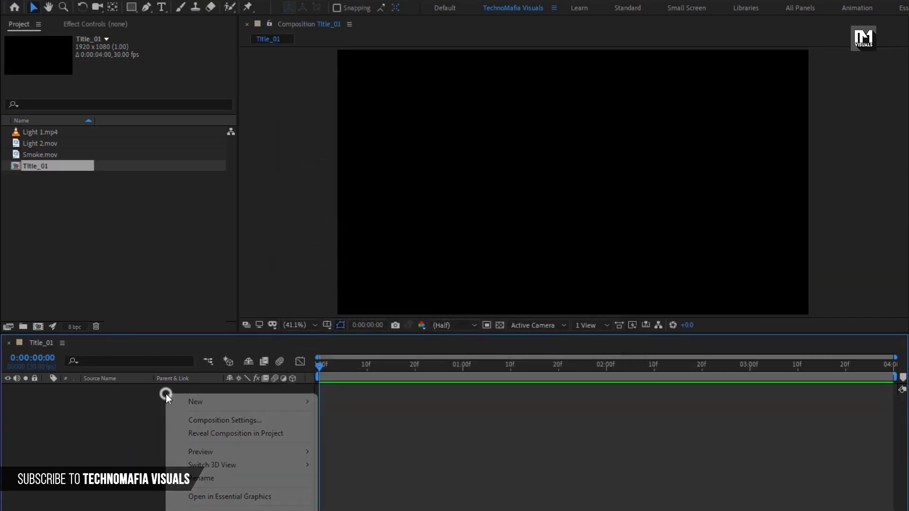
{"action": "mouse_move", "coordinate": [275, 401]}
{"action": "left_click", "coordinate": [368, 432]}
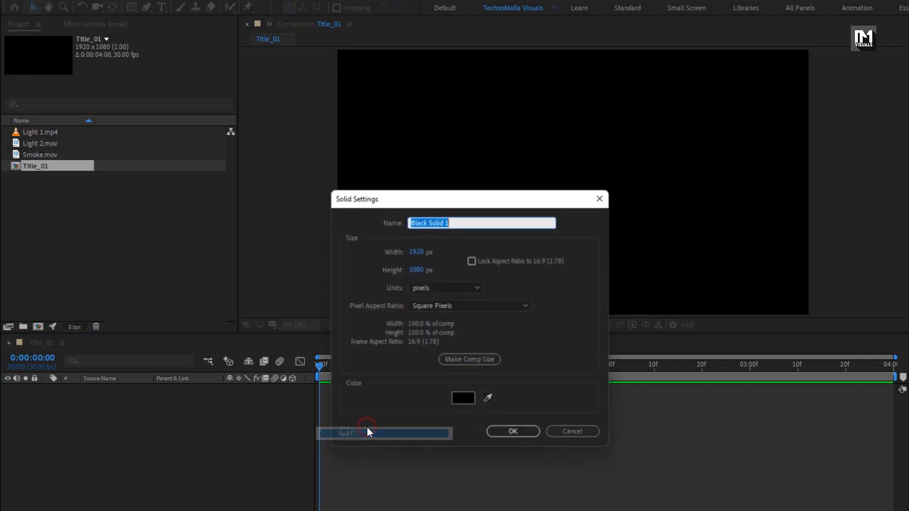
{"action": "type", "text": "BG"}
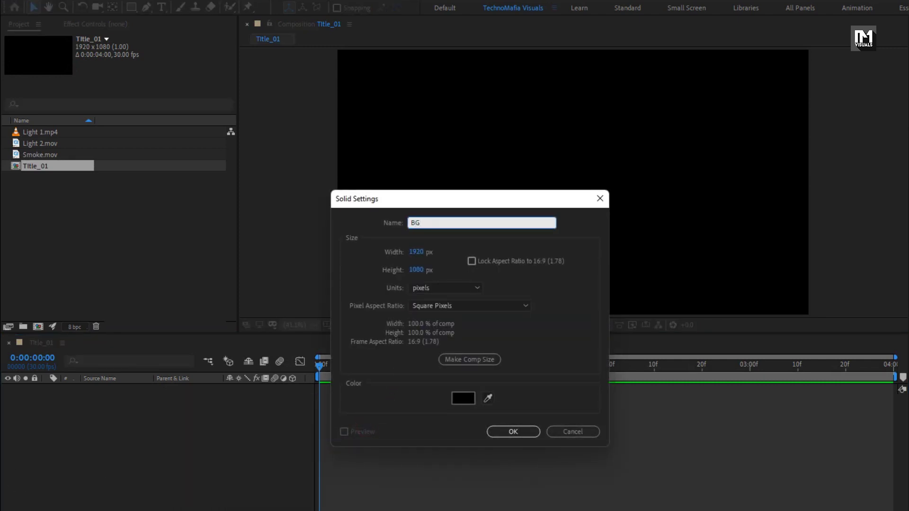
{"action": "left_click", "coordinate": [492, 432]}
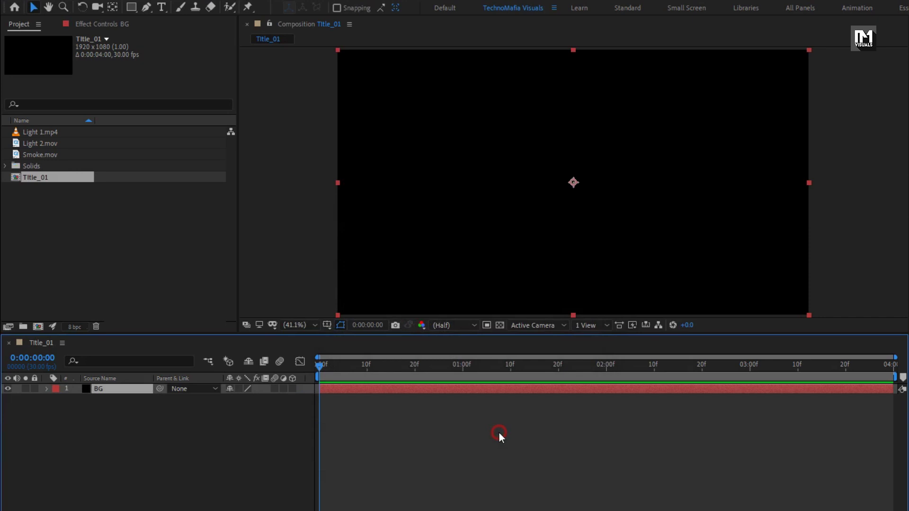
Step: Apply the Gradient Ramp effect to the BG solid
{"action": "left_click", "coordinate": [818, 39]}
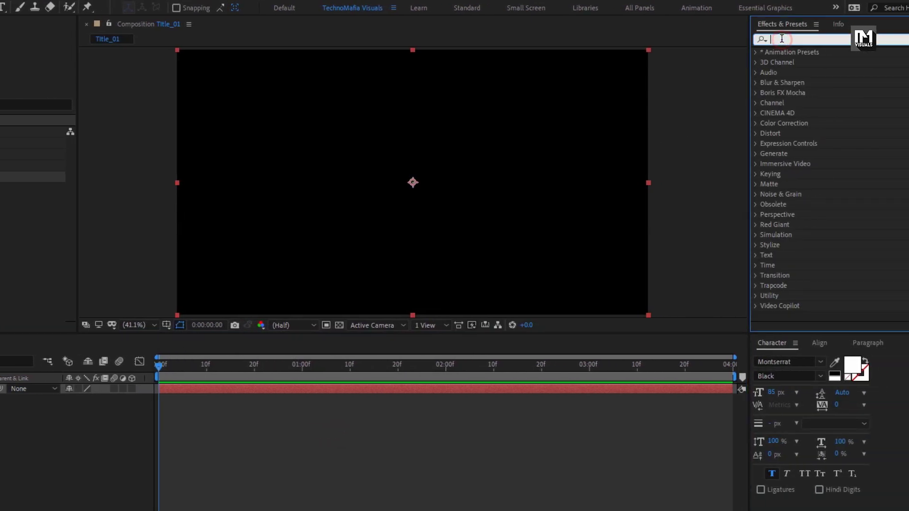
{"action": "type", "text": "ramp"}
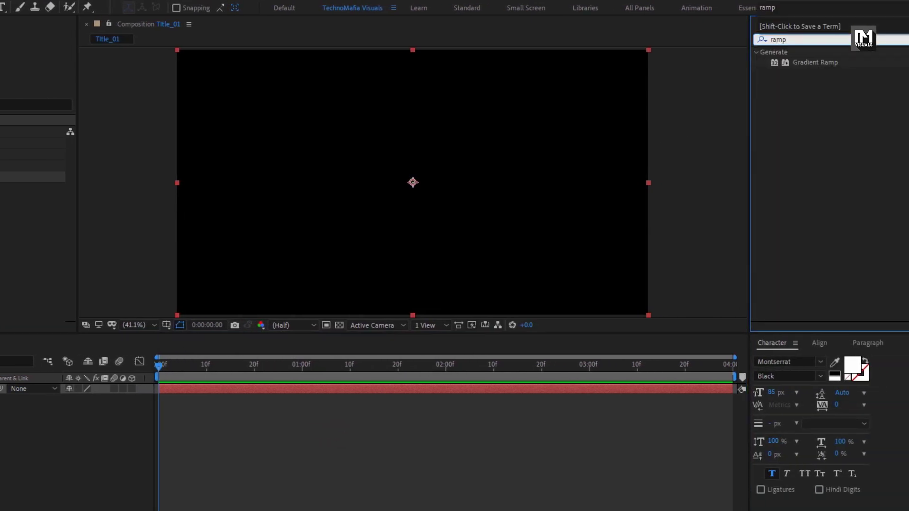
{"action": "left_click", "coordinate": [803, 62]}
{"action": "left_click_drag", "start_coordinate": [806, 65], "coordinate": [385, 158]}
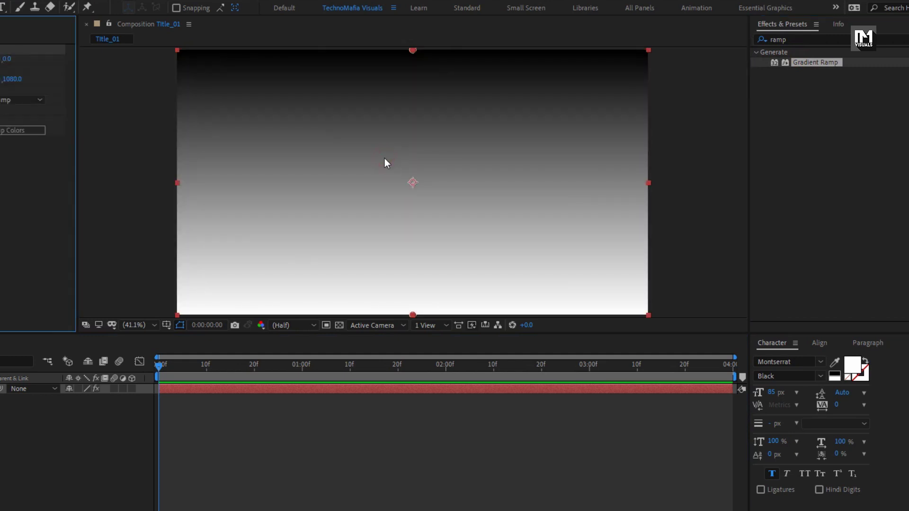
Step: Set the gradient's start colour to dark grey 393939 and end colour to black
{"action": "left_click", "coordinate": [135, 70]}
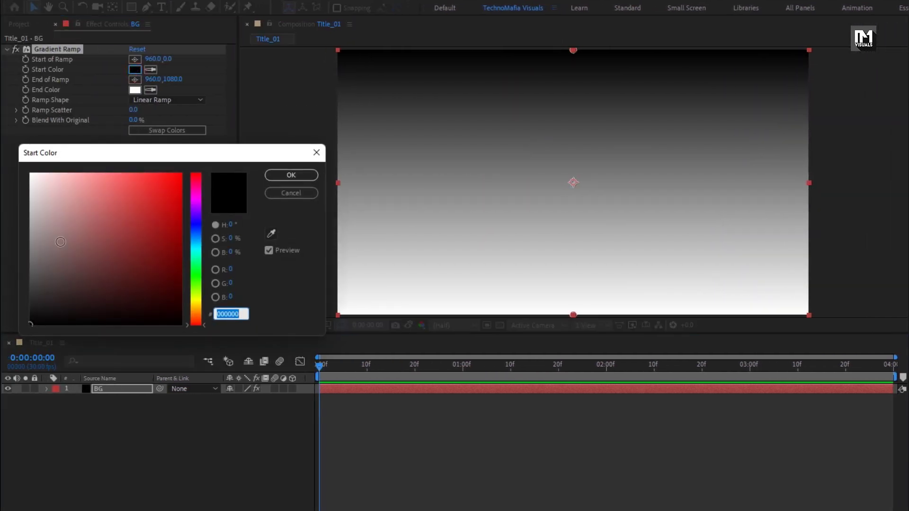
{"action": "left_click_drag", "start_coordinate": [46, 272], "coordinate": [30, 290]}
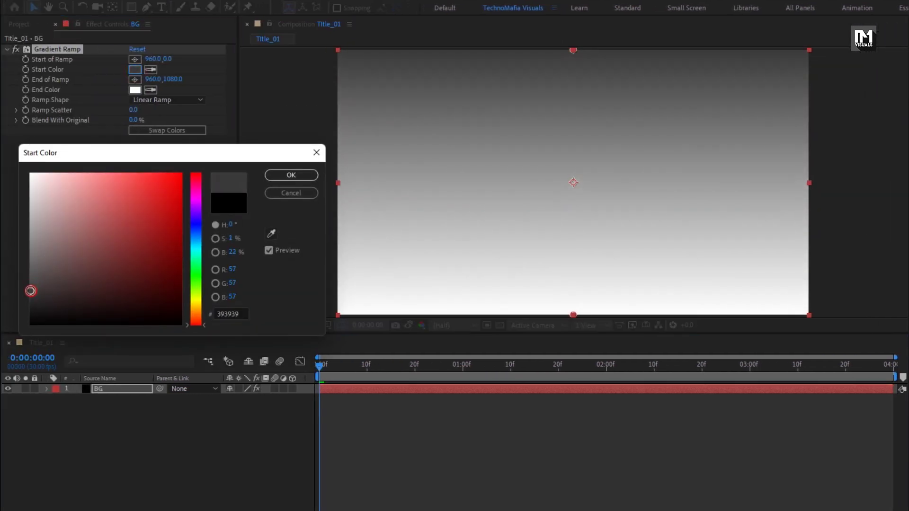
{"action": "left_click", "coordinate": [282, 176]}
{"action": "left_click", "coordinate": [136, 89]}
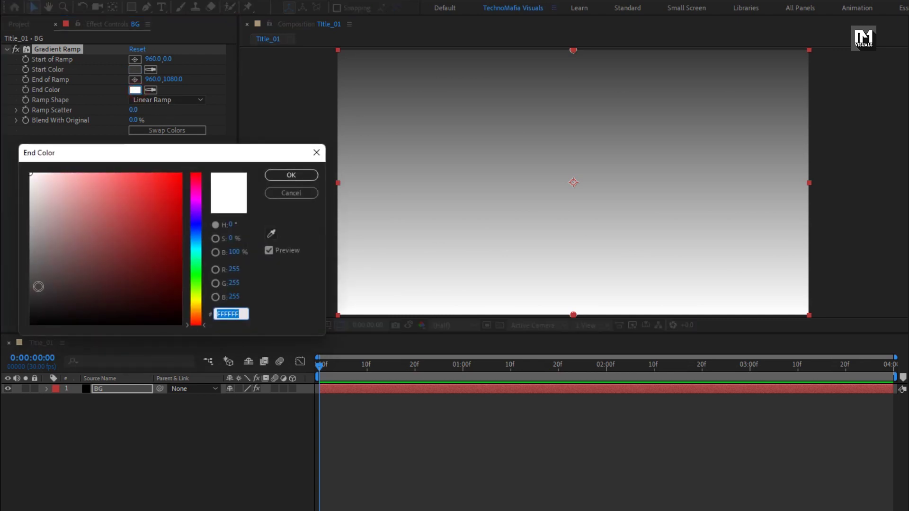
{"action": "left_click_drag", "start_coordinate": [38, 286], "coordinate": [28, 332]}
{"action": "left_click", "coordinate": [303, 176]}
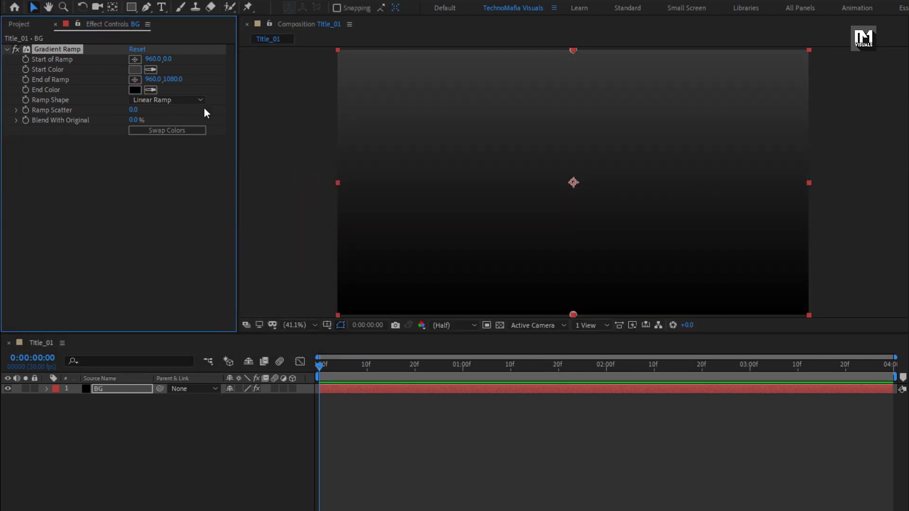
Step: Make the ramp radial, with its start at the comp centre and its end at the corner
{"action": "left_click", "coordinate": [177, 100]}
{"action": "left_click", "coordinate": [181, 126]}
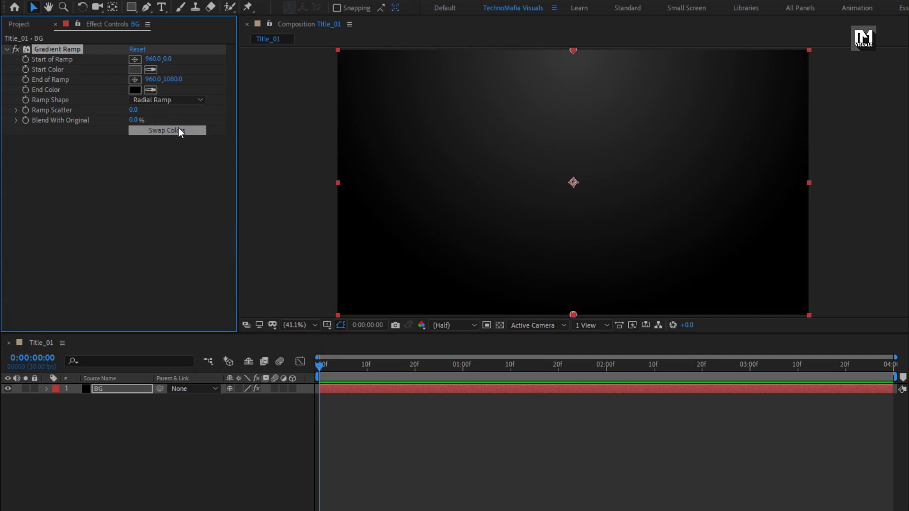
{"action": "left_click_drag", "start_coordinate": [573, 50], "coordinate": [574, 186]}
{"action": "left_click_drag", "start_coordinate": [573, 314], "coordinate": [807, 314]}
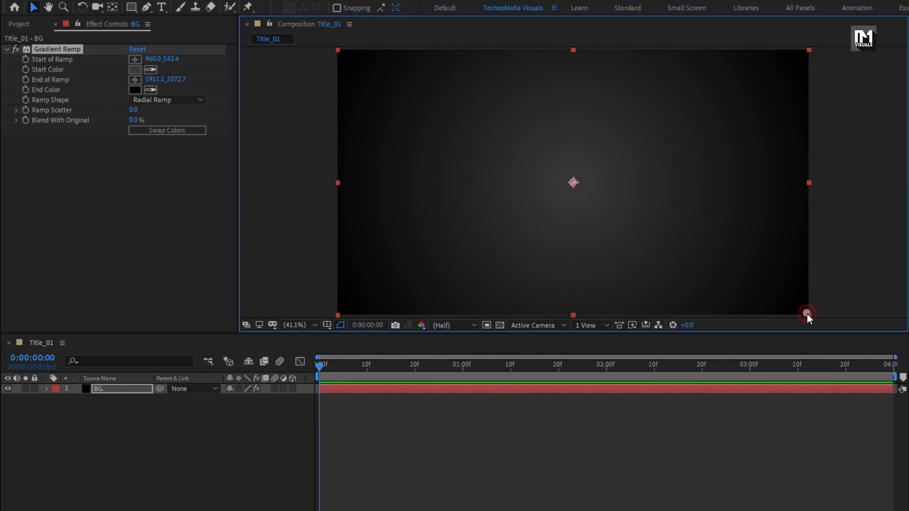
Step: Add a CINEMATIC text layer in the SemiBold font weight
{"action": "left_click", "coordinate": [161, 7]}
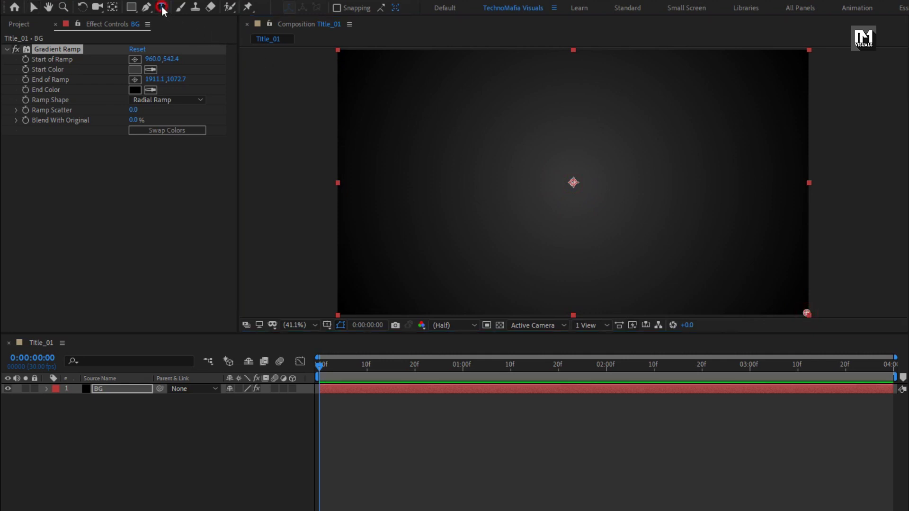
{"action": "left_click", "coordinate": [486, 192]}
{"action": "type", "text": "C"}
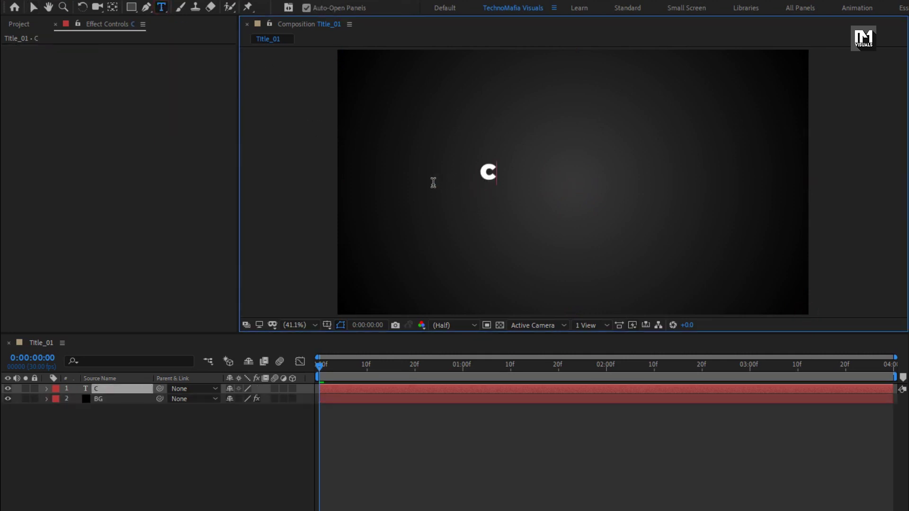
{"action": "type", "text": "INEMATIC"}
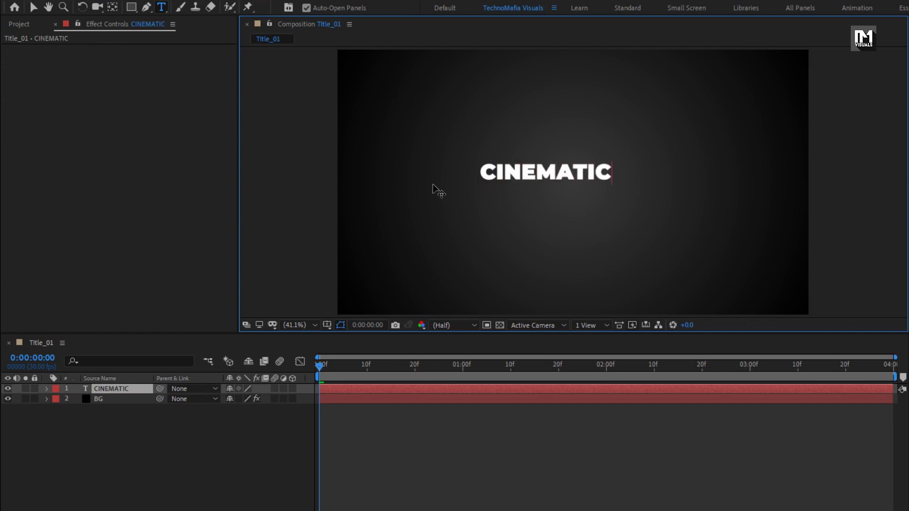
{"action": "key", "text": "ctrl+Return"}
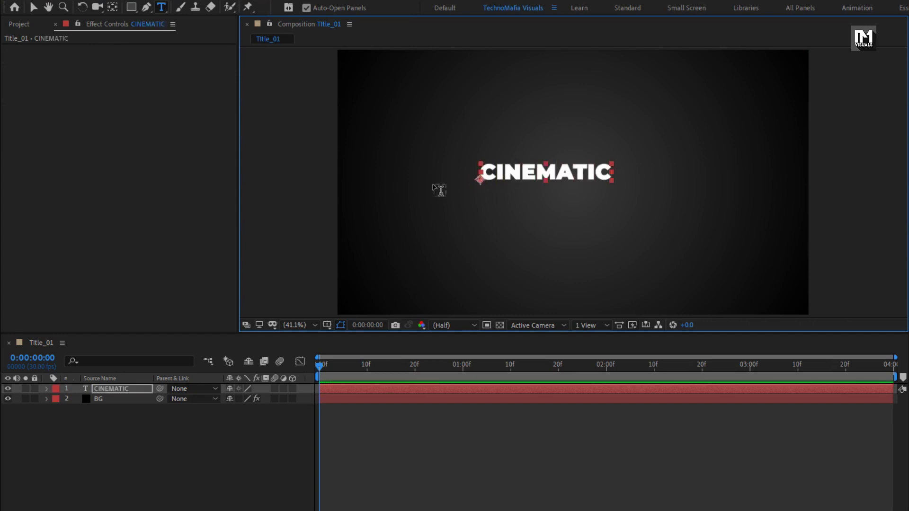
{"action": "key", "text": "v"}
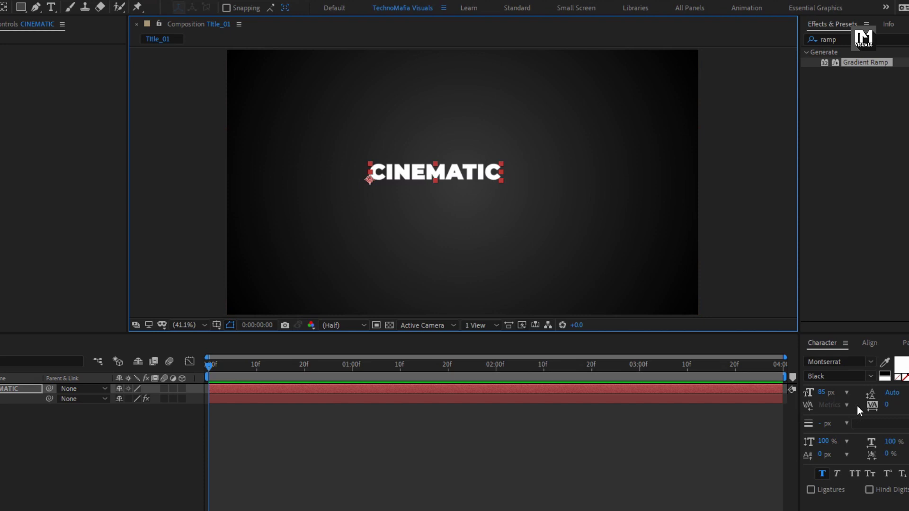
{"action": "left_click", "coordinate": [870, 376]}
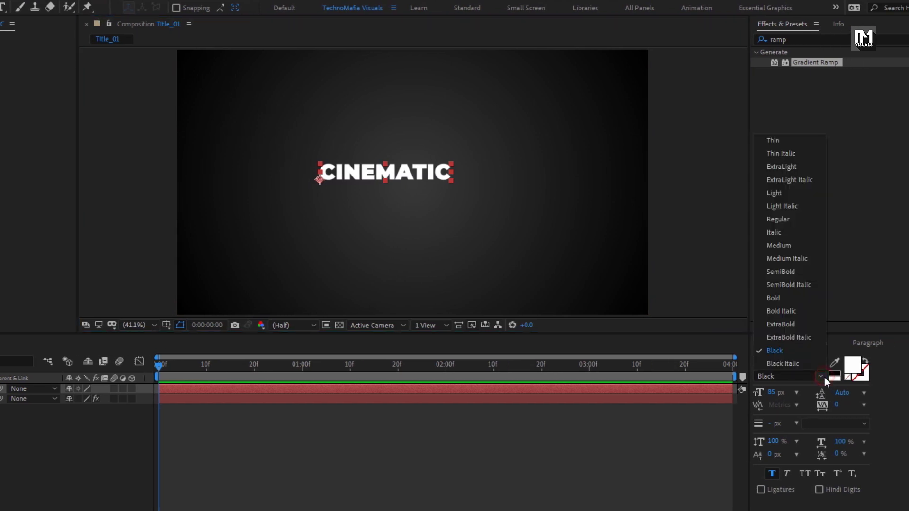
{"action": "left_click", "coordinate": [796, 275]}
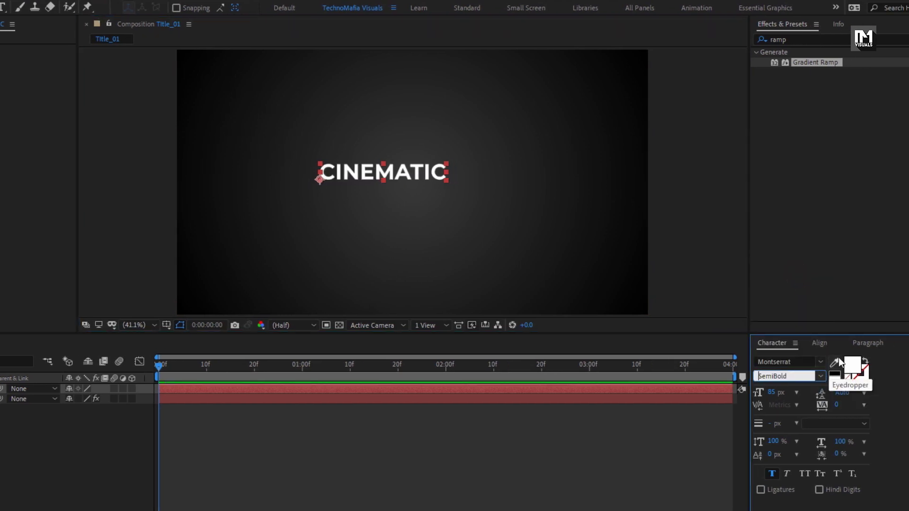
Step: Center-align CINEMATIC, center it horizontally and vertically in the comp, and widen its tracking
{"action": "left_click", "coordinate": [868, 343]}
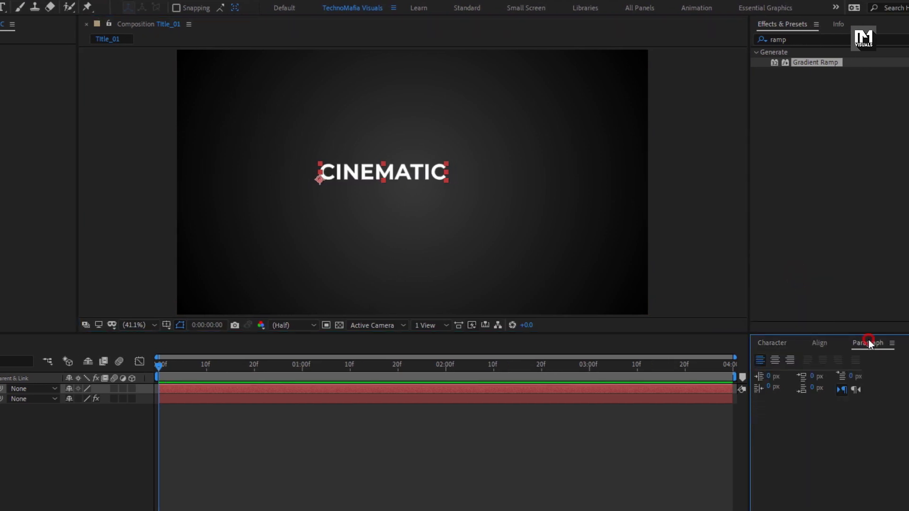
{"action": "left_click", "coordinate": [775, 360]}
{"action": "left_click", "coordinate": [821, 342]}
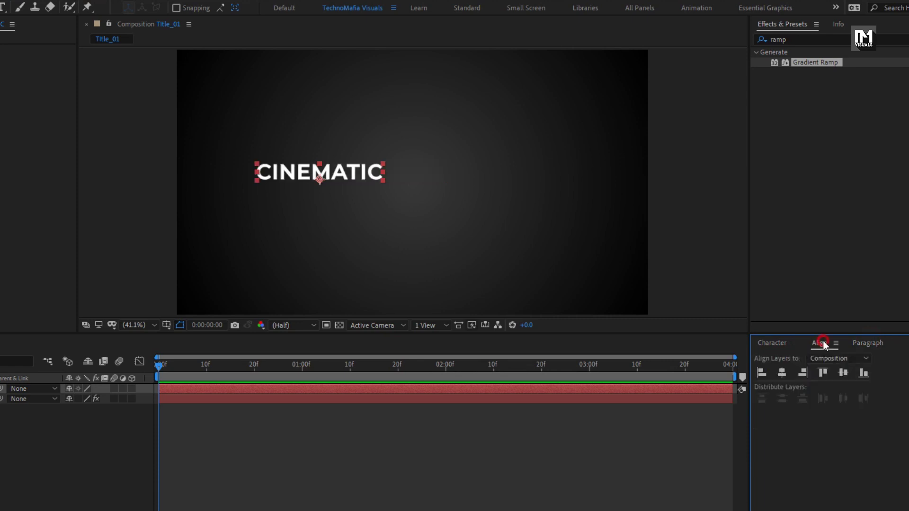
{"action": "left_click", "coordinate": [782, 373]}
{"action": "left_click", "coordinate": [843, 373]}
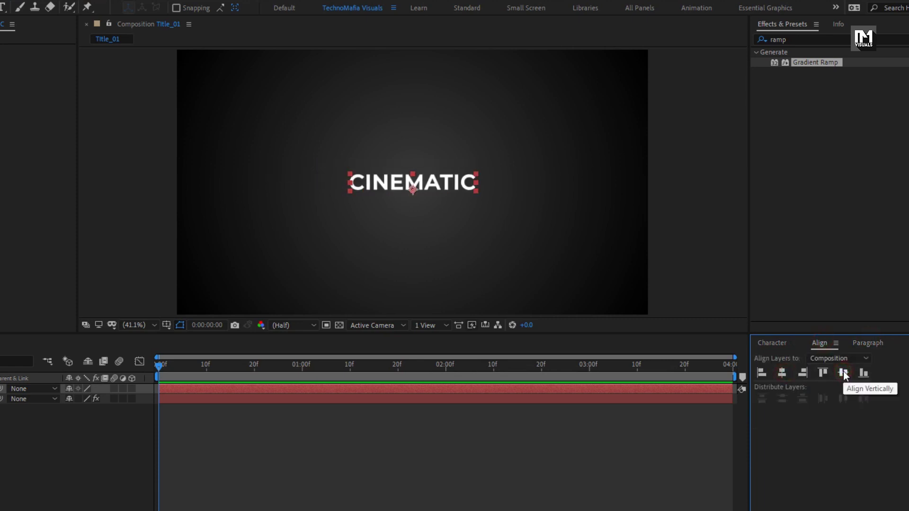
{"action": "left_click", "coordinate": [765, 345]}
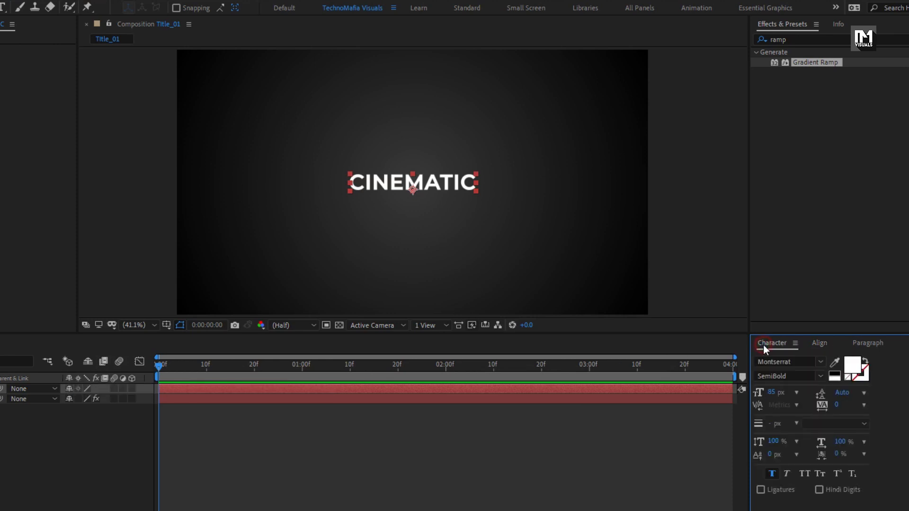
{"action": "left_click_drag", "start_coordinate": [836, 405], "coordinate": [872, 404]}
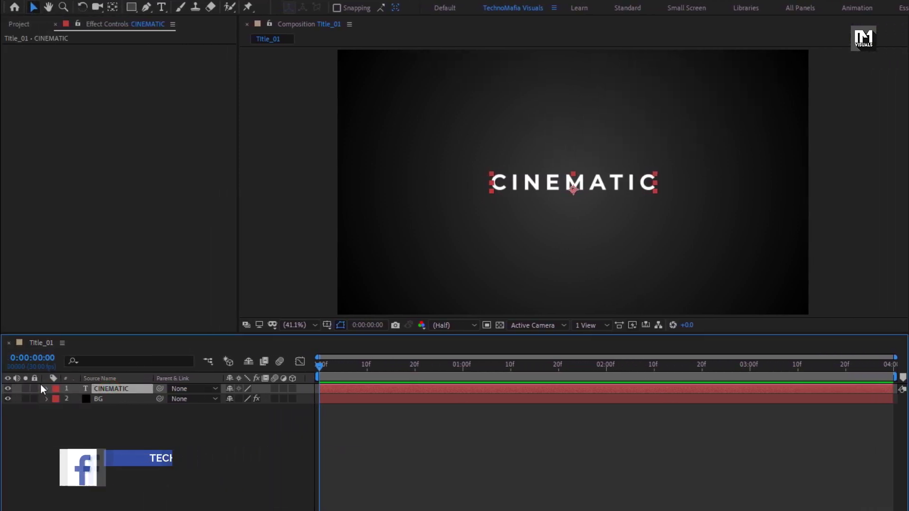
Step: Enable per-character 3D on CINEMATIC and add an Opacity animator set to 0%
{"action": "left_click", "coordinate": [47, 388]}
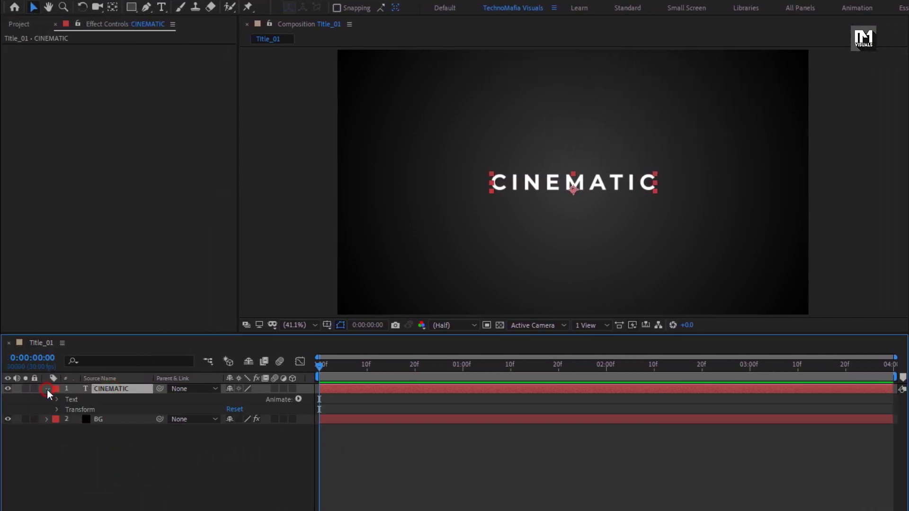
{"action": "left_click", "coordinate": [299, 399]}
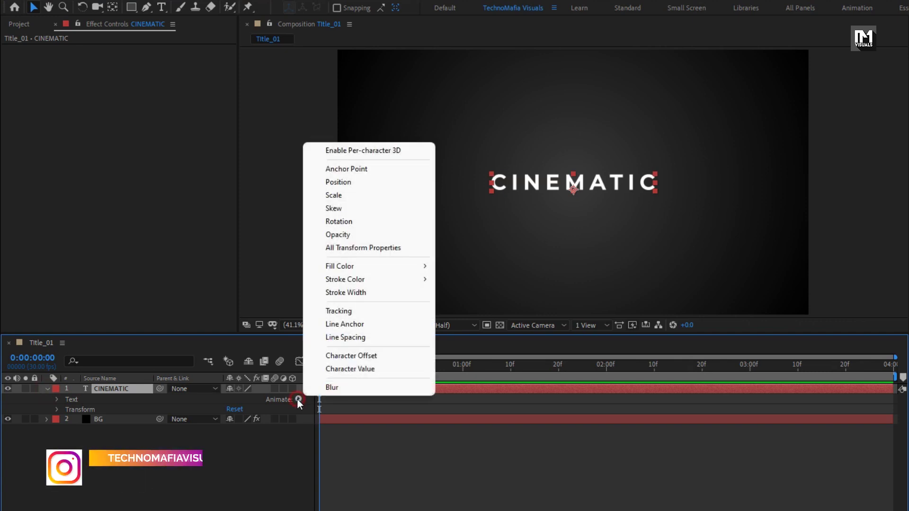
{"action": "left_click", "coordinate": [377, 151]}
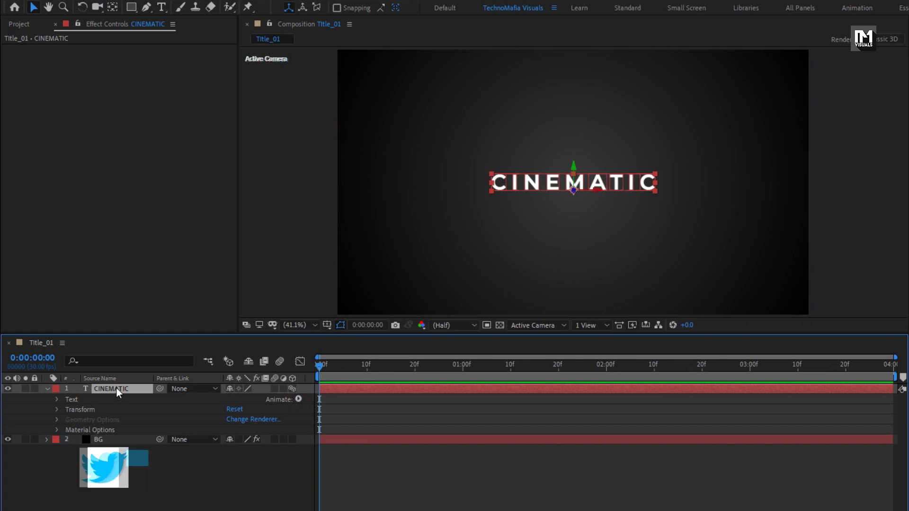
{"action": "left_click", "coordinate": [298, 399]}
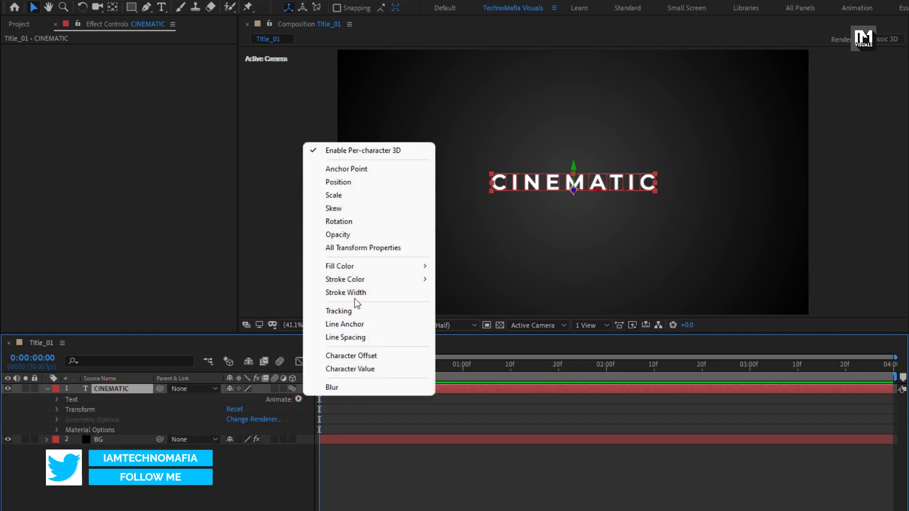
{"action": "left_click", "coordinate": [350, 238]}
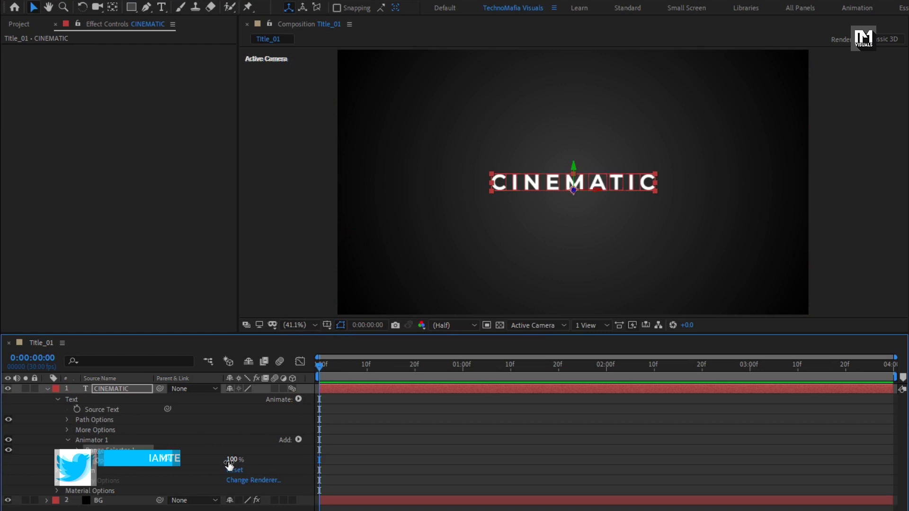
{"action": "left_click_drag", "start_coordinate": [231, 460], "coordinate": [158, 460]}
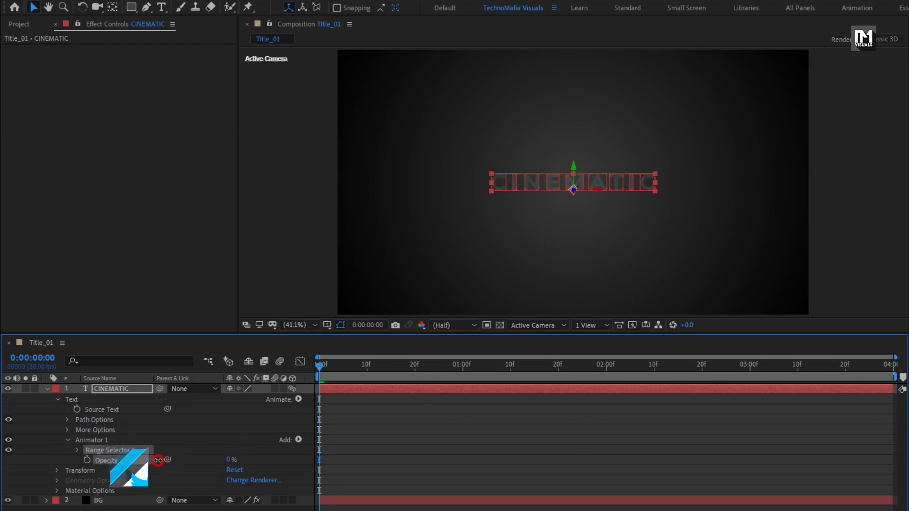
{"action": "left_click", "coordinate": [78, 451]}
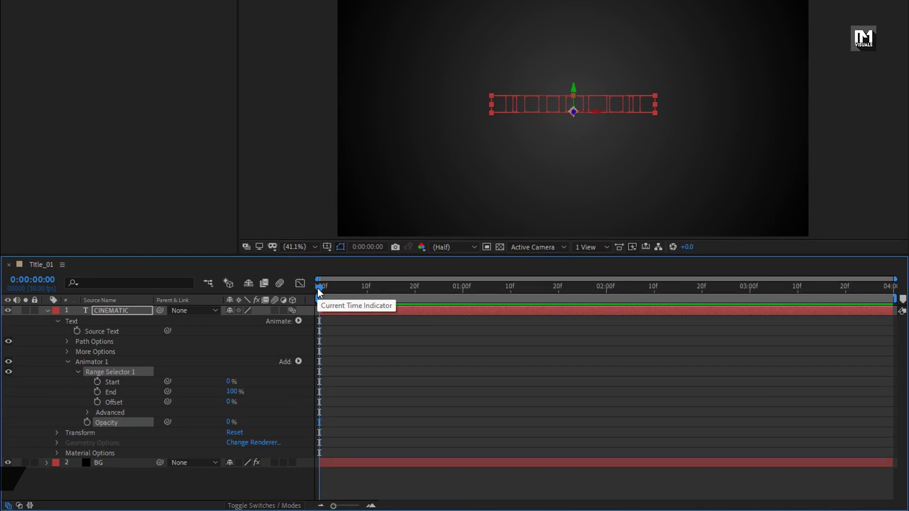
Step: Keyframe Range Selector 1 Offset at -100% at 0:00 and 100% at 0:02:00, then preview
{"action": "left_click", "coordinate": [97, 402]}
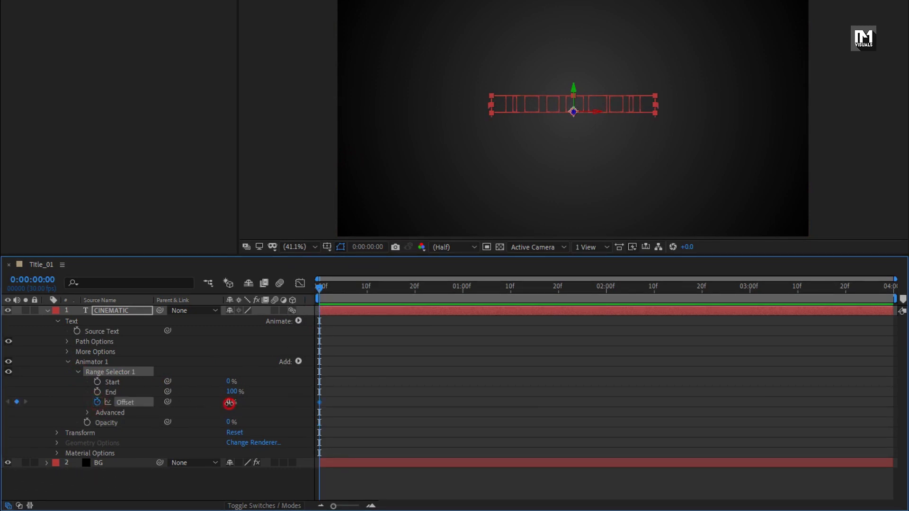
{"action": "left_click_drag", "start_coordinate": [229, 403], "coordinate": [54, 402]}
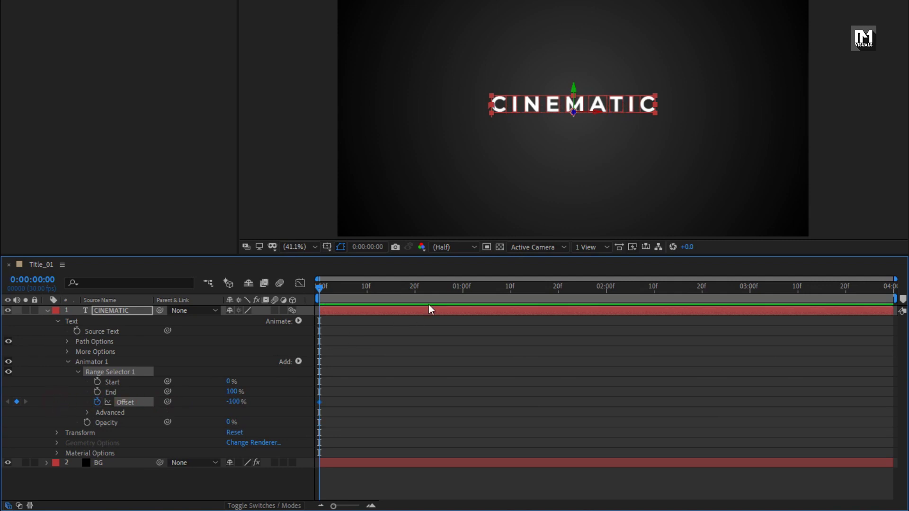
{"action": "left_click_drag", "start_coordinate": [438, 287], "coordinate": [608, 294]}
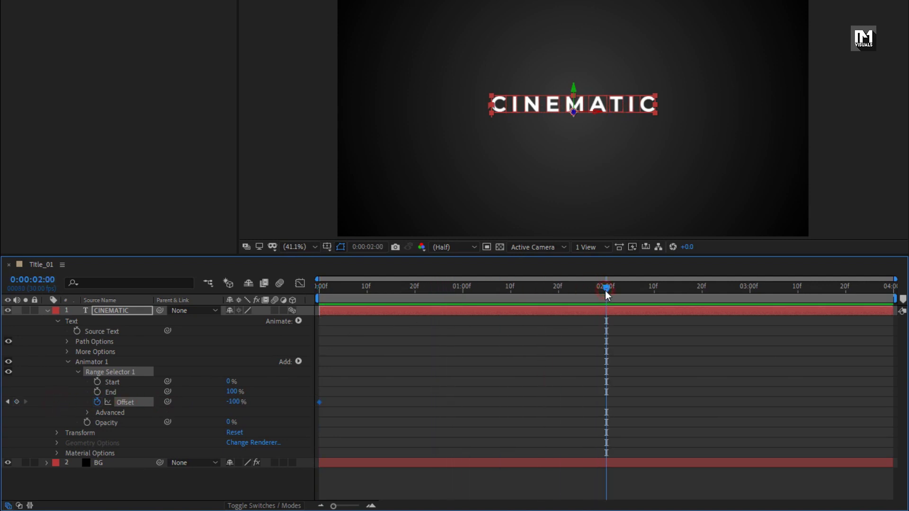
{"action": "left_click_drag", "start_coordinate": [233, 401], "coordinate": [431, 402]}
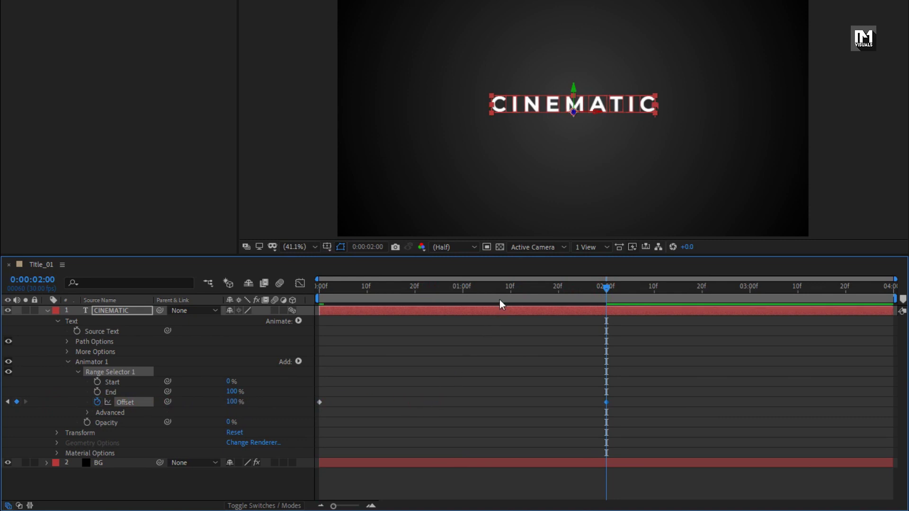
{"action": "mouse_move", "coordinate": [464, 291]}
{"action": "left_mouse_down"}
{"action": "mouse_move", "coordinate": [341, 291]}
{"action": "mouse_move", "coordinate": [467, 299]}
{"action": "left_mouse_up"}
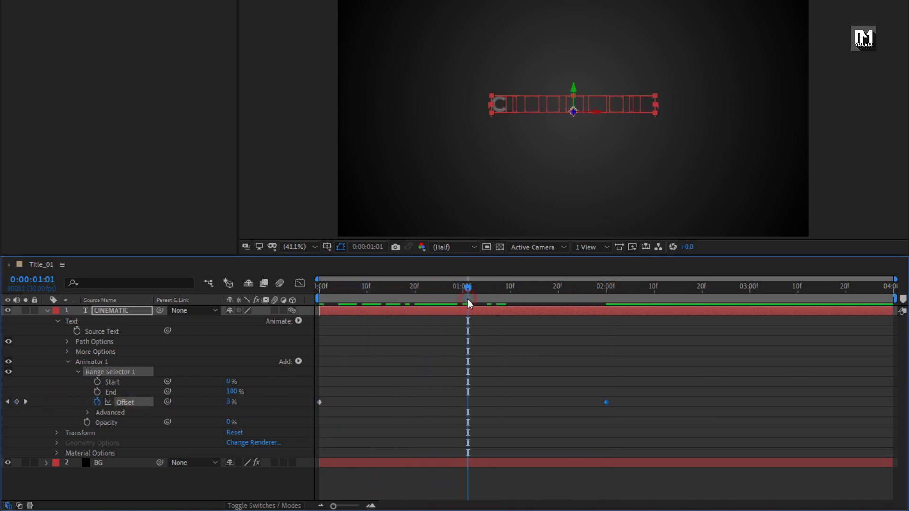
Step: Set Range Selector 1's Advanced Shape to Ramp Up and scrub to preview the fade
{"action": "left_click", "coordinate": [86, 411]}
{"action": "scroll", "coordinate": [86, 410], "scroll_direction": "down", "scroll_amount": 5}
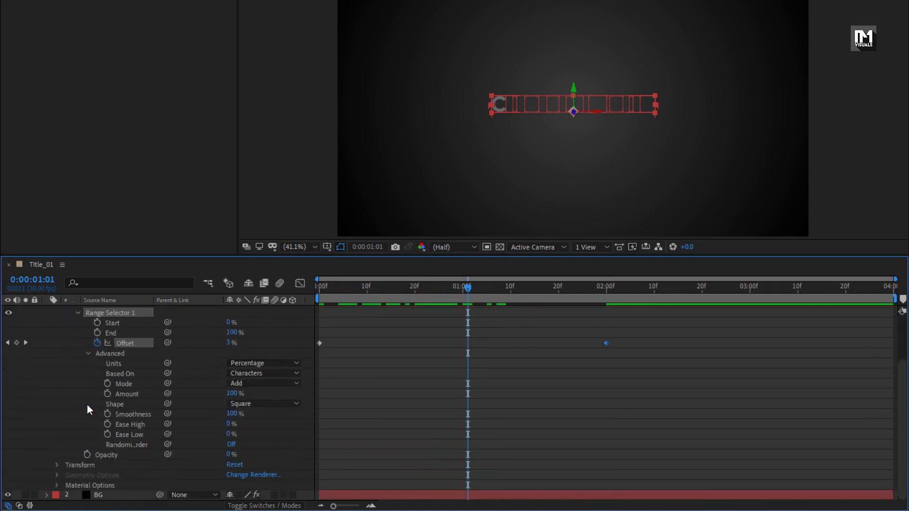
{"action": "left_click", "coordinate": [278, 404]}
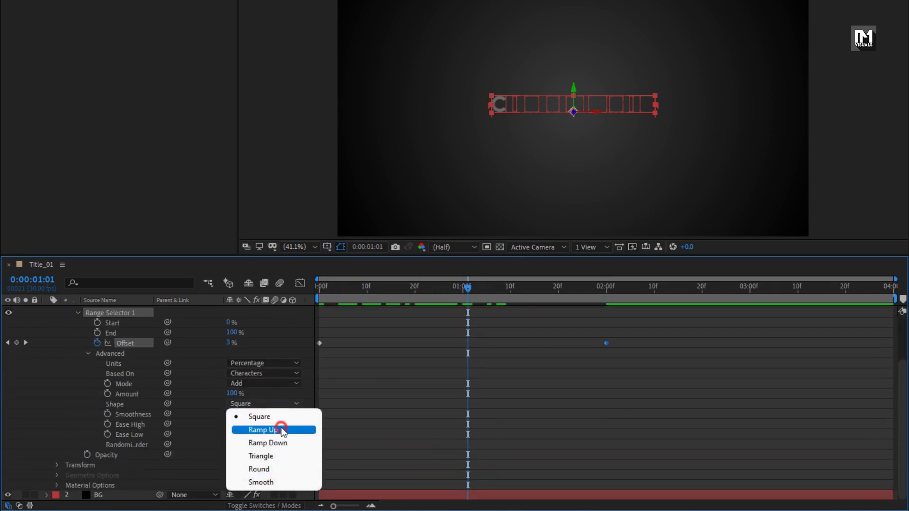
{"action": "left_click", "coordinate": [280, 428]}
{"action": "left_click_drag", "start_coordinate": [335, 296], "coordinate": [501, 295]}
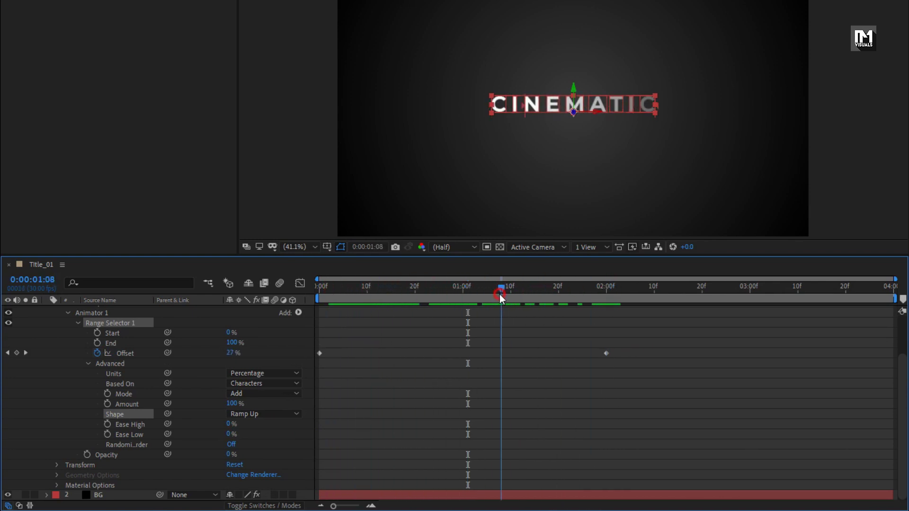
{"action": "scroll", "coordinate": [191, 349], "scroll_direction": "up", "scroll_amount": 3}
{"action": "scroll", "coordinate": [186, 350], "scroll_direction": "down", "scroll_amount": 2}
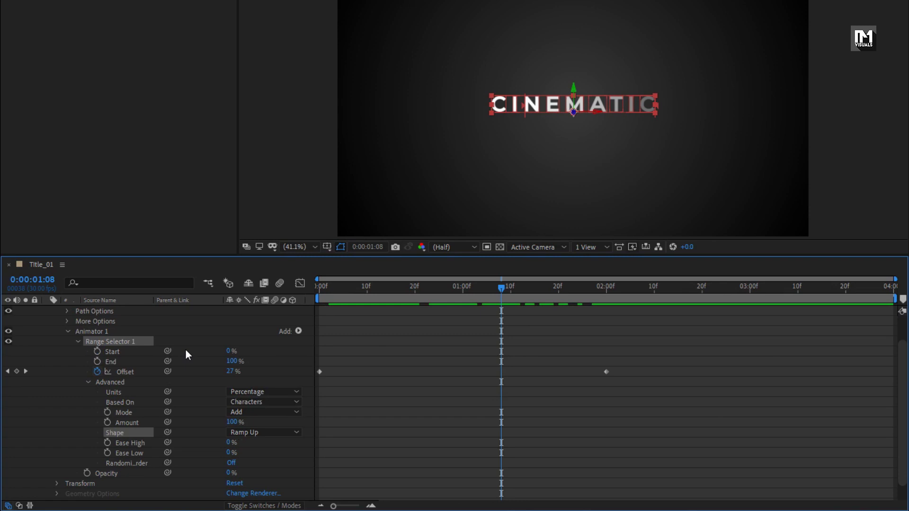
Step: Add a Rotation property to Animator 1 with Y Rotation at 90°
{"action": "left_click", "coordinate": [78, 341]}
{"action": "left_click", "coordinate": [98, 362]}
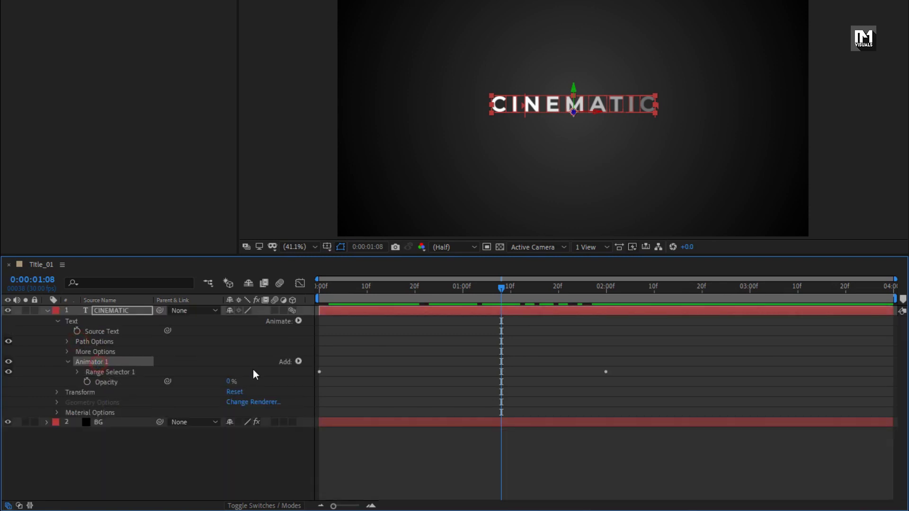
{"action": "left_click", "coordinate": [298, 361]}
{"action": "mouse_move", "coordinate": [339, 366]}
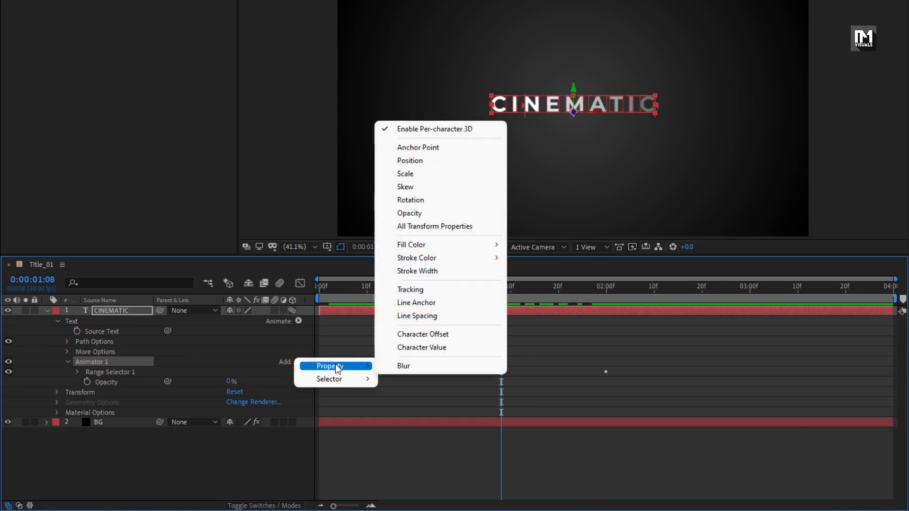
{"action": "left_click", "coordinate": [417, 202]}
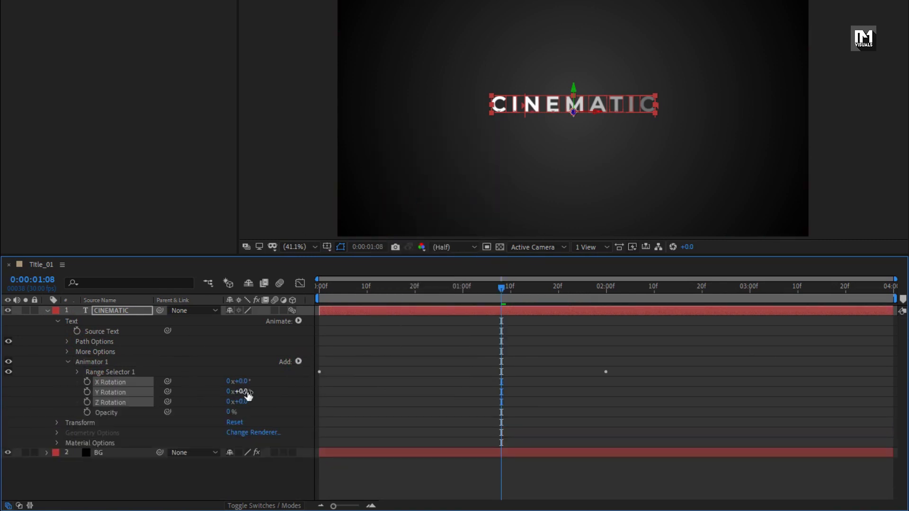
{"action": "key", "text": "Return"}
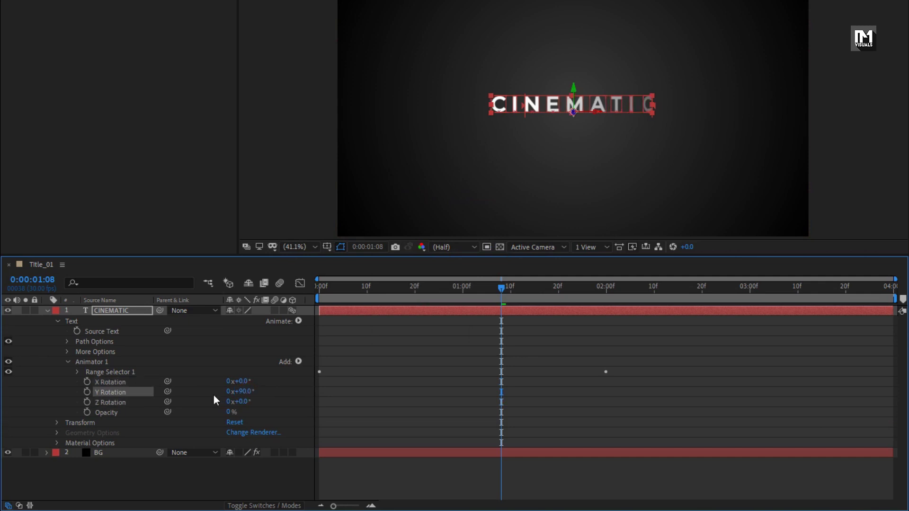
{"action": "left_click_drag", "start_coordinate": [408, 287], "coordinate": [529, 290]}
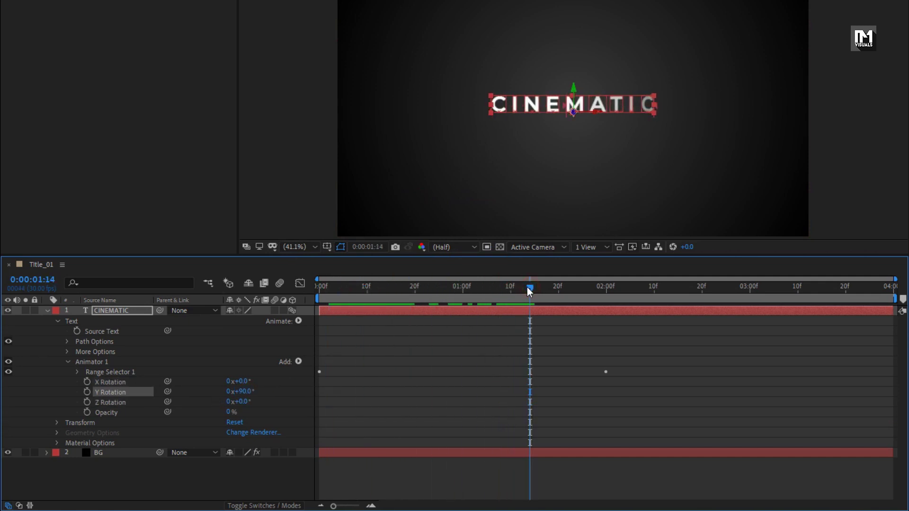
Step: Give Animator 1 a Blur property of 20.0, 20.0
{"action": "left_click", "coordinate": [295, 361]}
{"action": "mouse_move", "coordinate": [349, 365]}
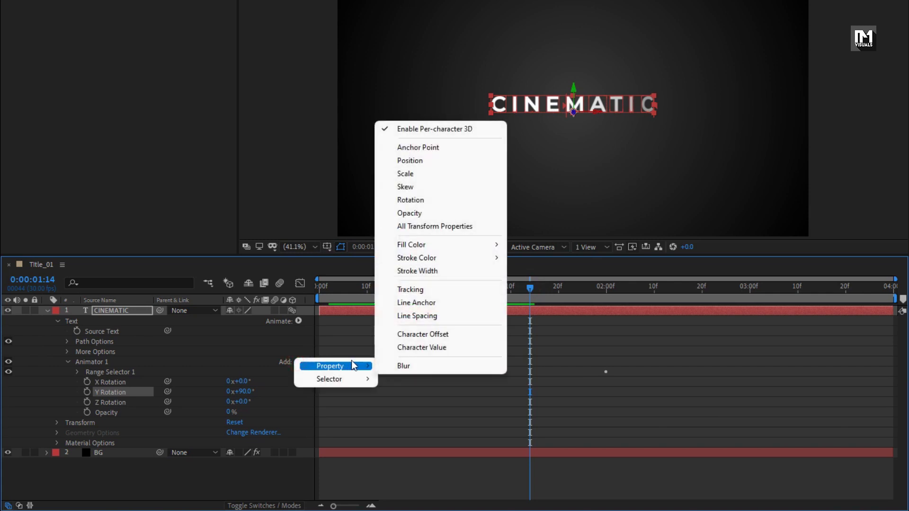
{"action": "left_click", "coordinate": [416, 365]}
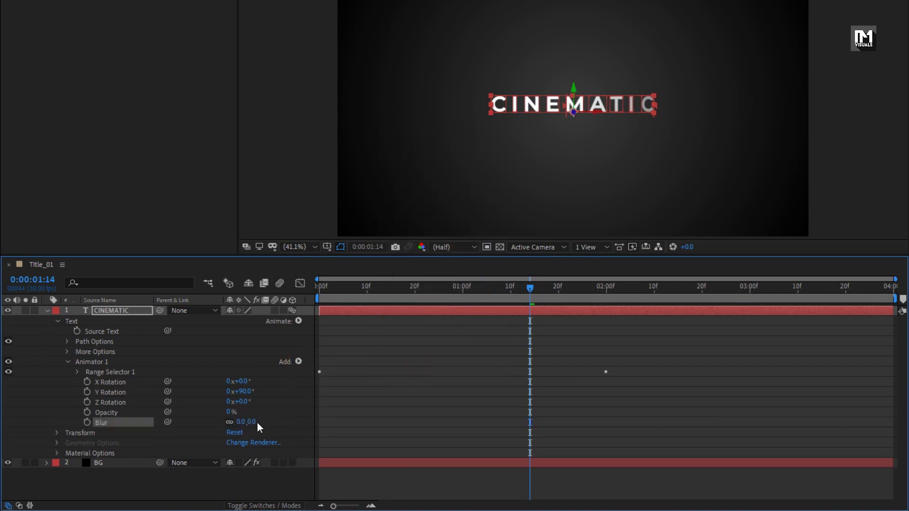
{"action": "type", "text": "20"}
{"action": "key", "text": "Return"}
Step: Add an RGB Fill Color of 00AEFF to Animator 1 and scrub to preview
{"action": "left_click", "coordinate": [298, 361]}
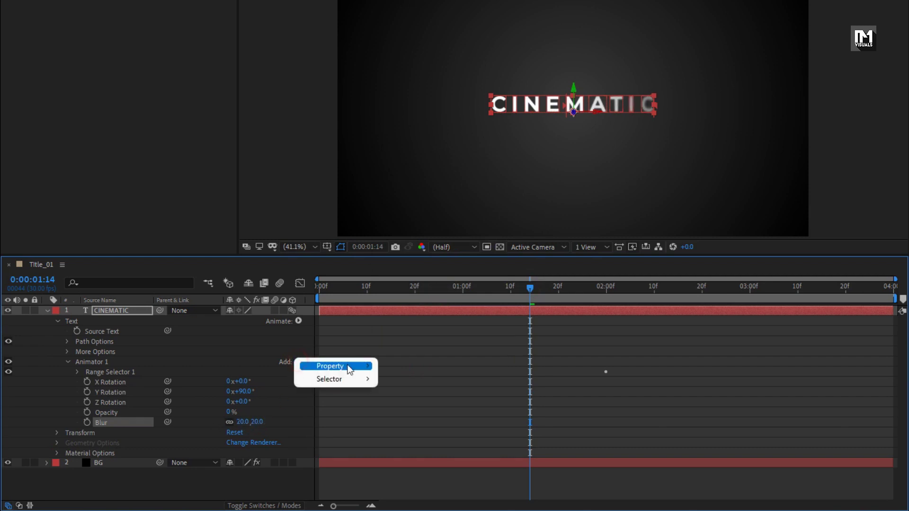
{"action": "mouse_move", "coordinate": [345, 367]}
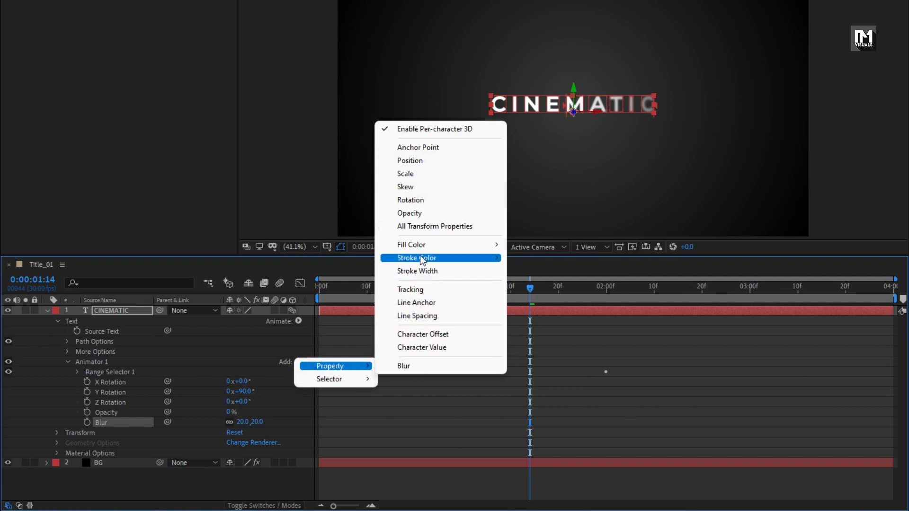
{"action": "mouse_move", "coordinate": [492, 245]}
{"action": "left_click", "coordinate": [533, 248]}
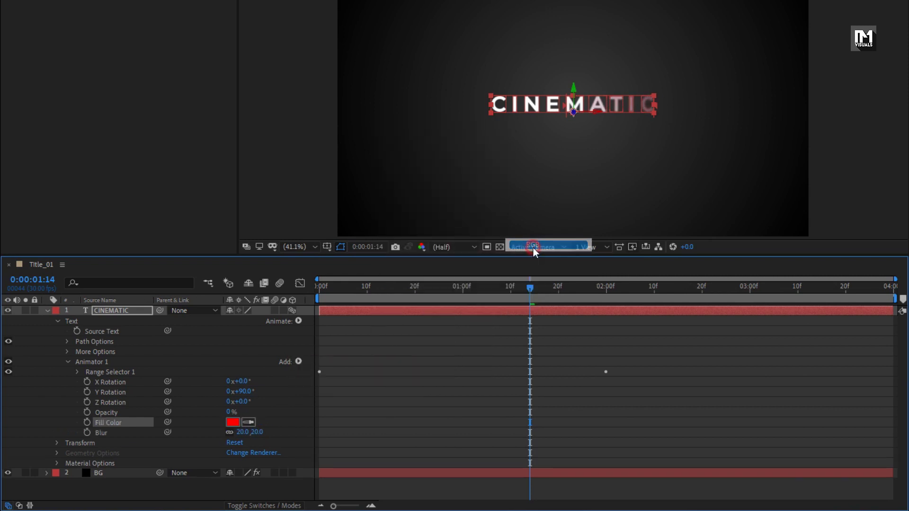
{"action": "left_click", "coordinate": [232, 423]}
{"action": "left_click_drag", "start_coordinate": [195, 179], "coordinate": [198, 167]}
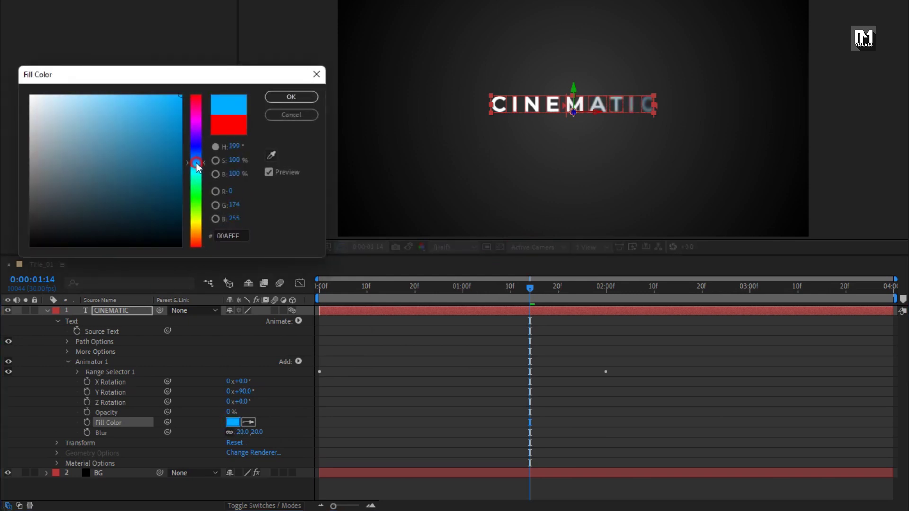
{"action": "left_click", "coordinate": [314, 97]}
{"action": "mouse_move", "coordinate": [468, 291]}
{"action": "left_mouse_down"}
{"action": "mouse_move", "coordinate": [408, 290]}
{"action": "mouse_move", "coordinate": [467, 291]}
{"action": "left_mouse_up"}
{"action": "left_click_drag", "start_coordinate": [361, 292], "coordinate": [576, 291]}
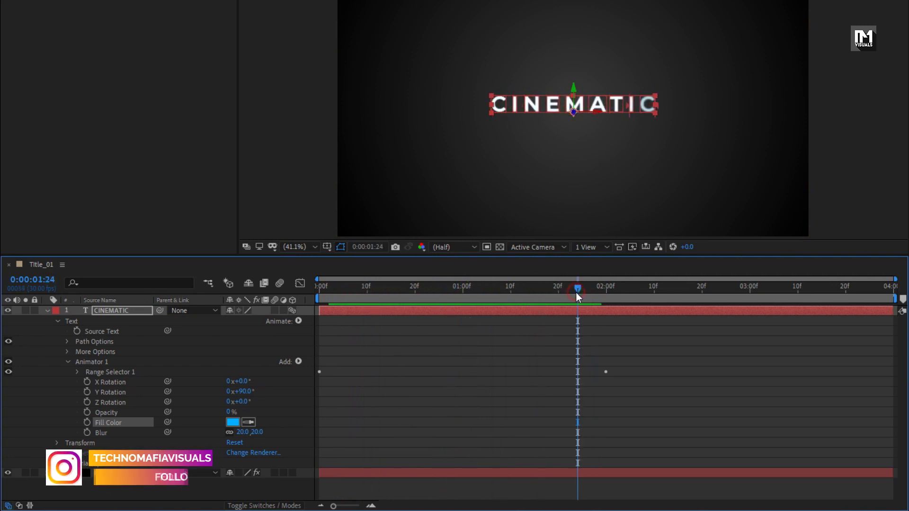
Step: Pre-compose the CINEMATIC layer as Text-1 and turn on its 3D switch
{"action": "left_click", "coordinate": [45, 310]}
{"action": "right_click", "coordinate": [106, 309]}
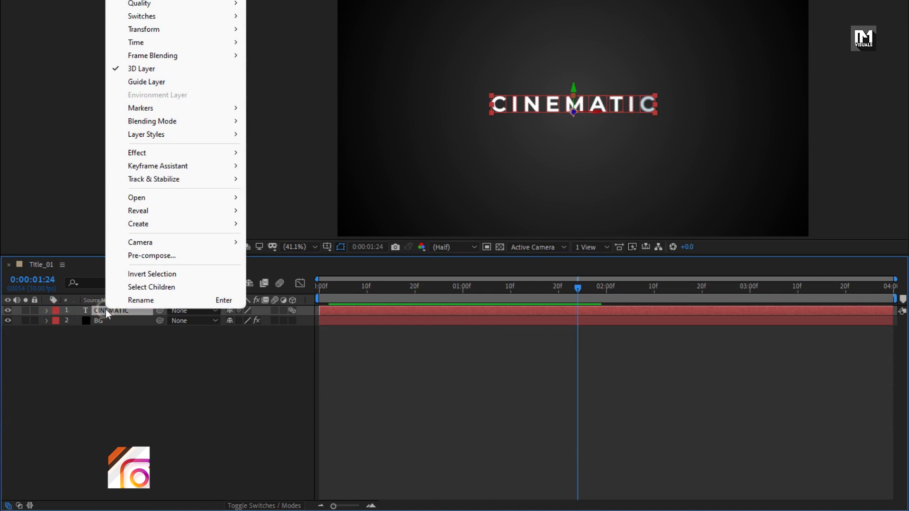
{"action": "left_click", "coordinate": [129, 255]}
{"action": "type", "text": "T"}
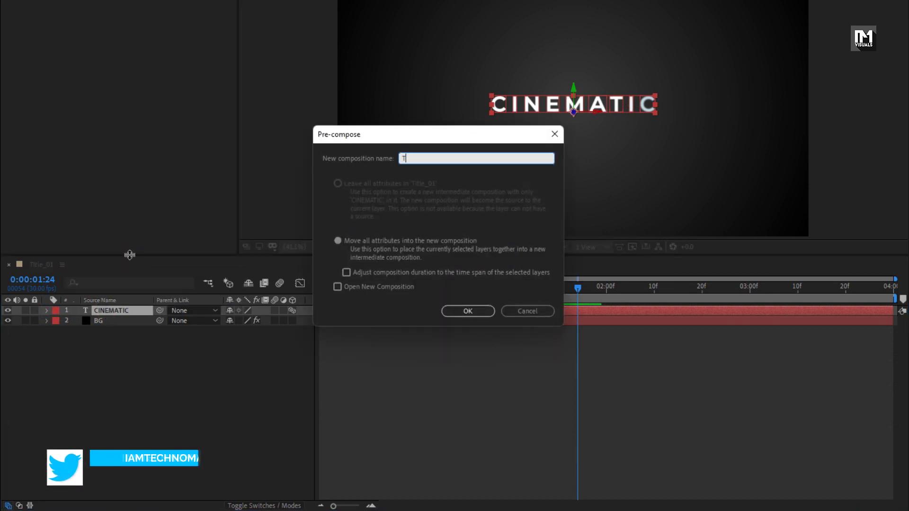
{"action": "type", "text": "ext-1"}
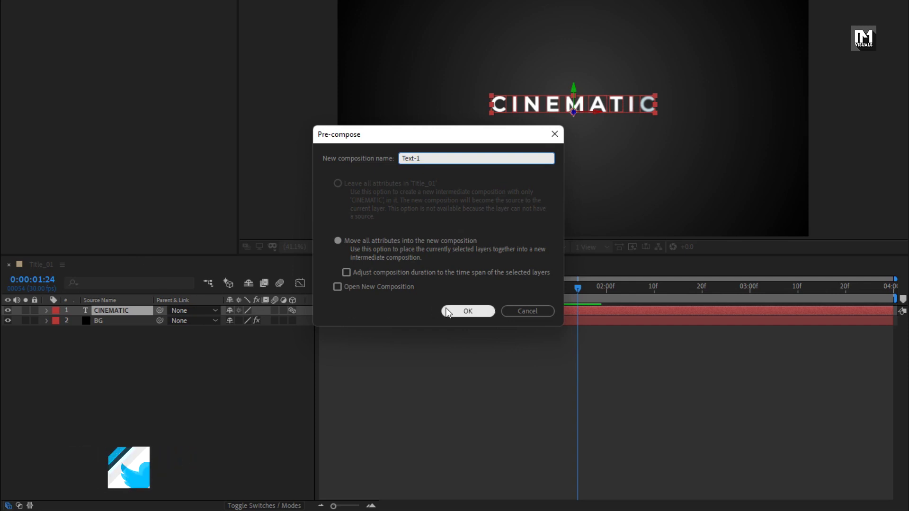
{"action": "left_click", "coordinate": [460, 313]}
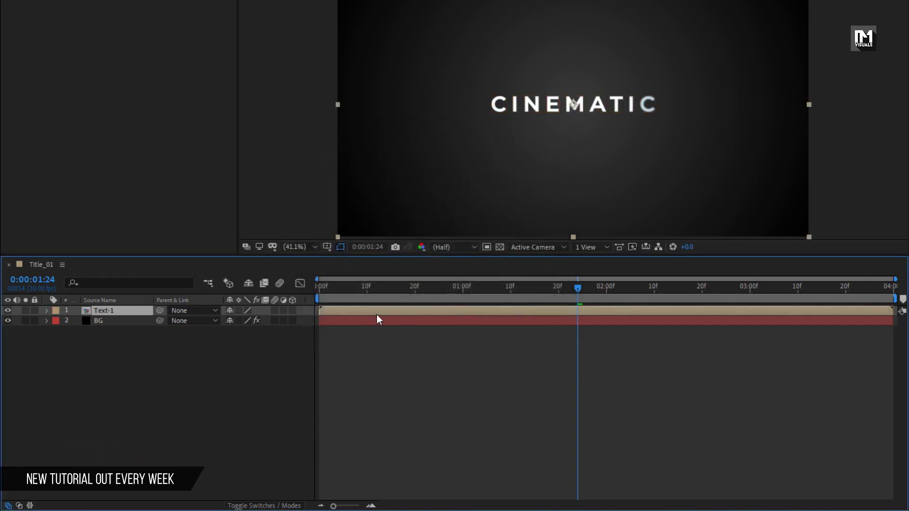
{"action": "left_click", "coordinate": [292, 310]}
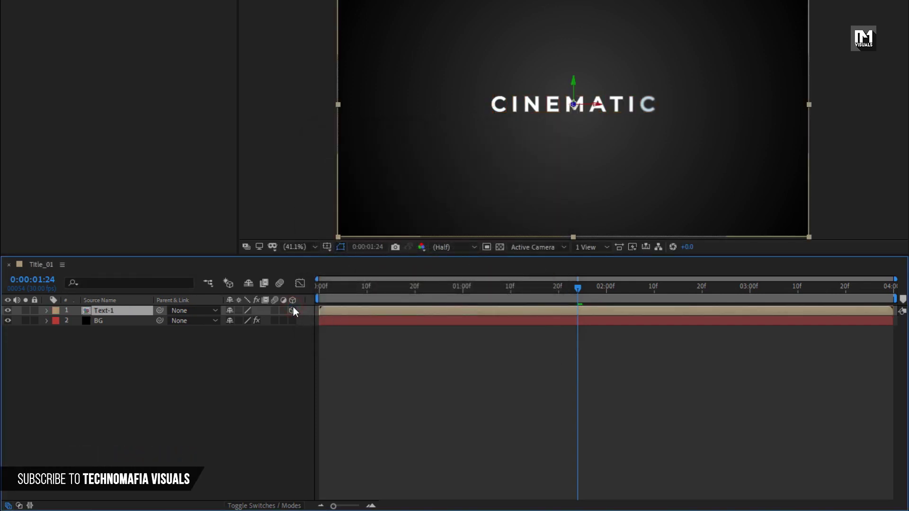
Step: Add a new Camera 1 layer to Title_01 with default settings
{"action": "right_click", "coordinate": [182, 370]}
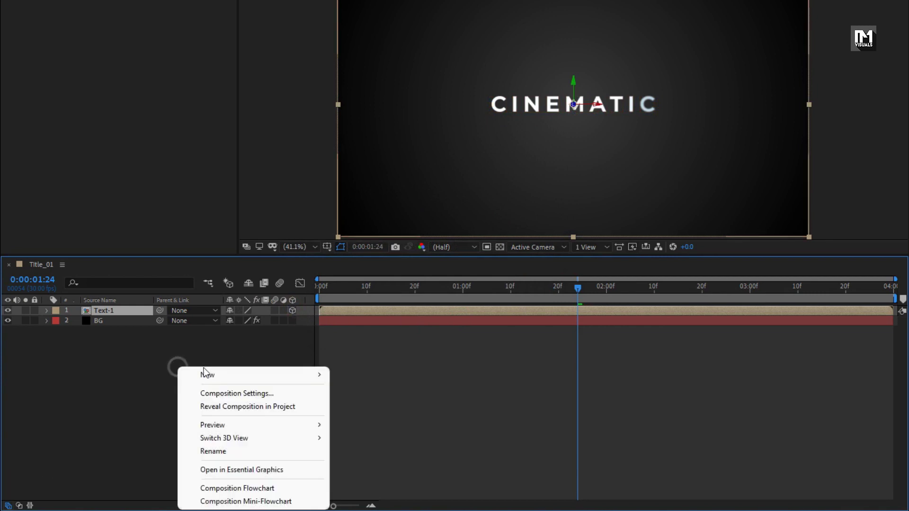
{"action": "mouse_move", "coordinate": [308, 375]}
{"action": "left_click", "coordinate": [384, 429]}
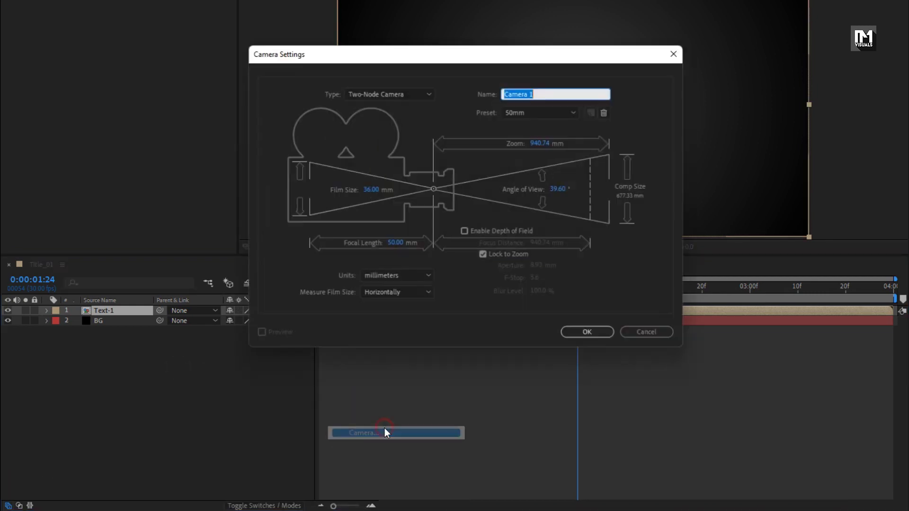
{"action": "left_click", "coordinate": [574, 331]}
Step: Add a new Null Object layer, Null 1, to the comp from the timeline's right-click menu
{"action": "right_click", "coordinate": [161, 349]}
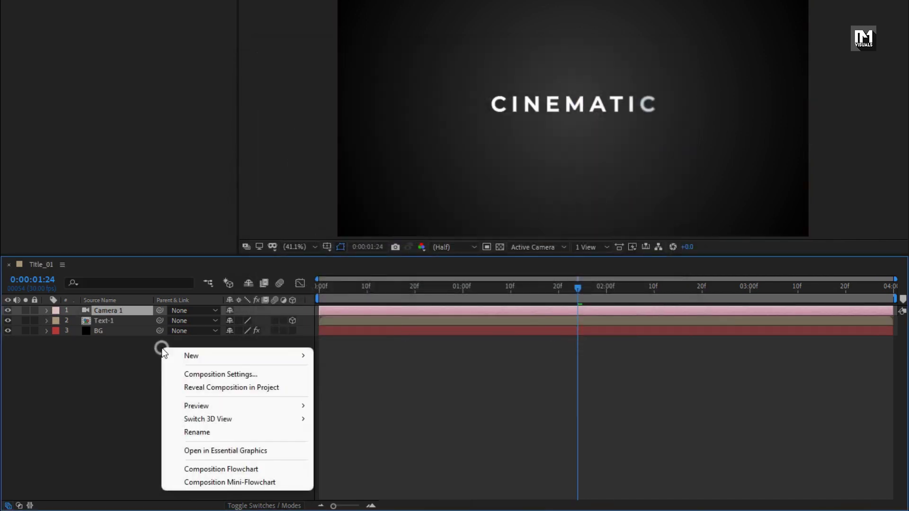
{"action": "mouse_move", "coordinate": [286, 356]}
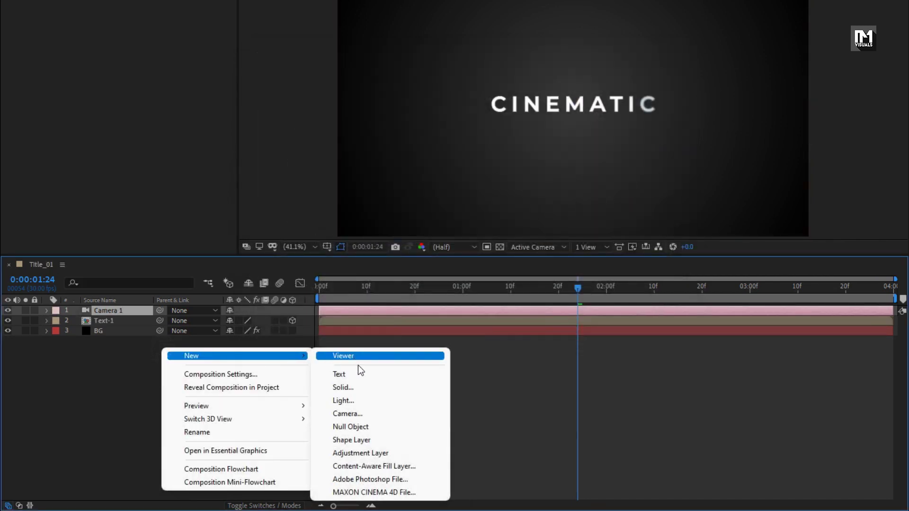
{"action": "left_click", "coordinate": [360, 425]}
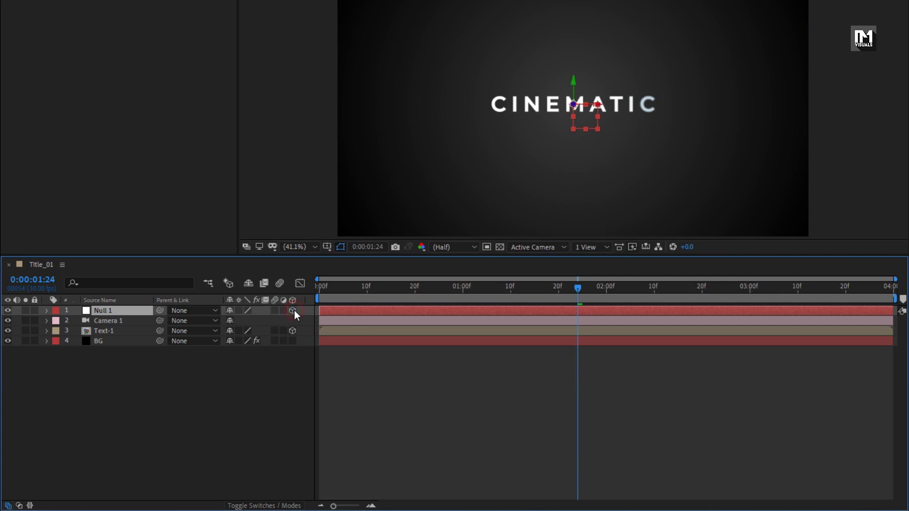
Step: Set Camera 1's Parent & Link to 1. Null 1
{"action": "left_click", "coordinate": [123, 319]}
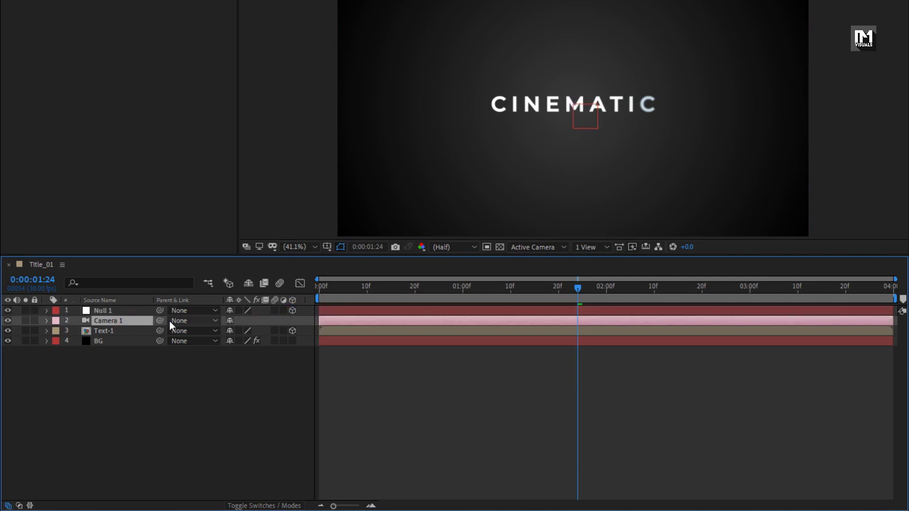
{"action": "left_click", "coordinate": [192, 320]}
{"action": "left_click", "coordinate": [223, 353]}
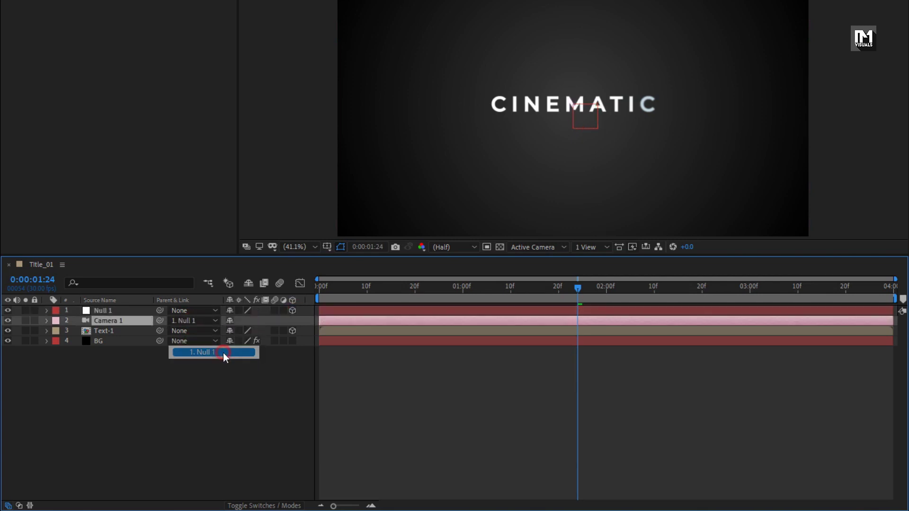
Step: Show Null 1's Position and set its first keyframe at frame 0
{"action": "key", "text": "p"}
{"action": "left_click", "coordinate": [123, 311]}
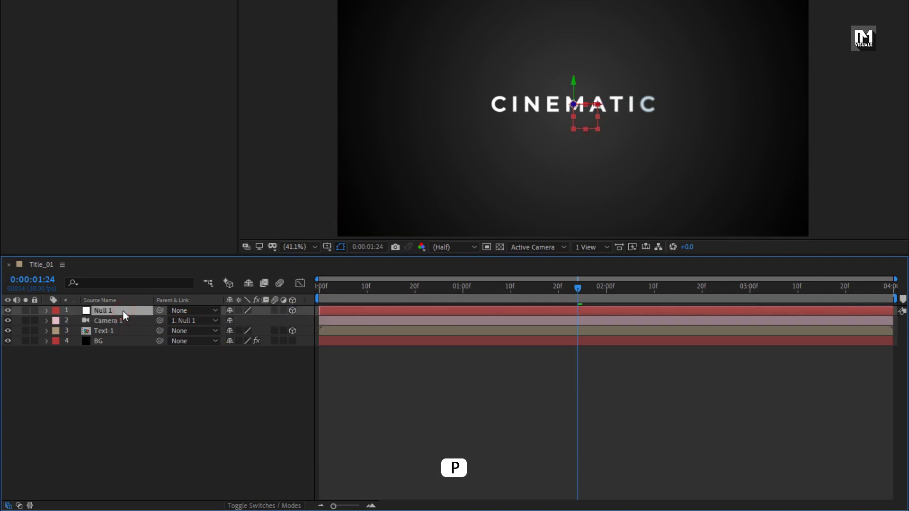
{"action": "key", "text": "p"}
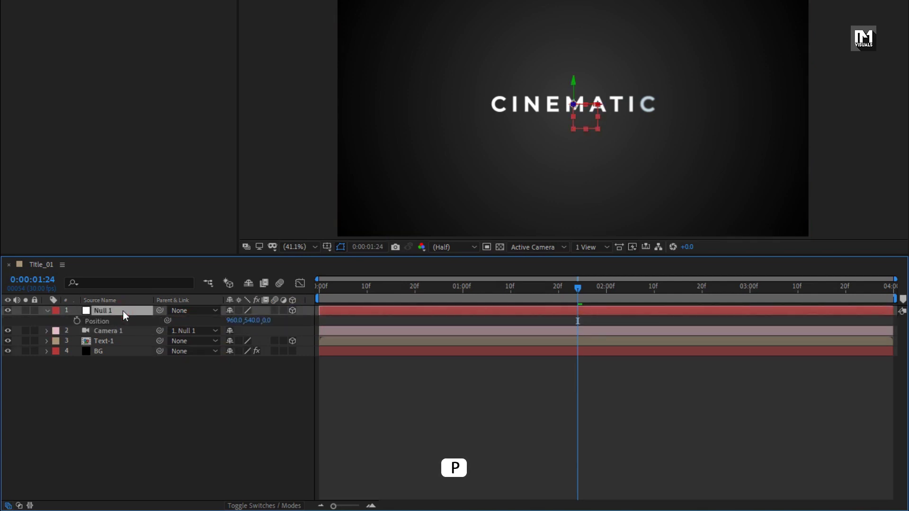
{"action": "left_click", "coordinate": [313, 291]}
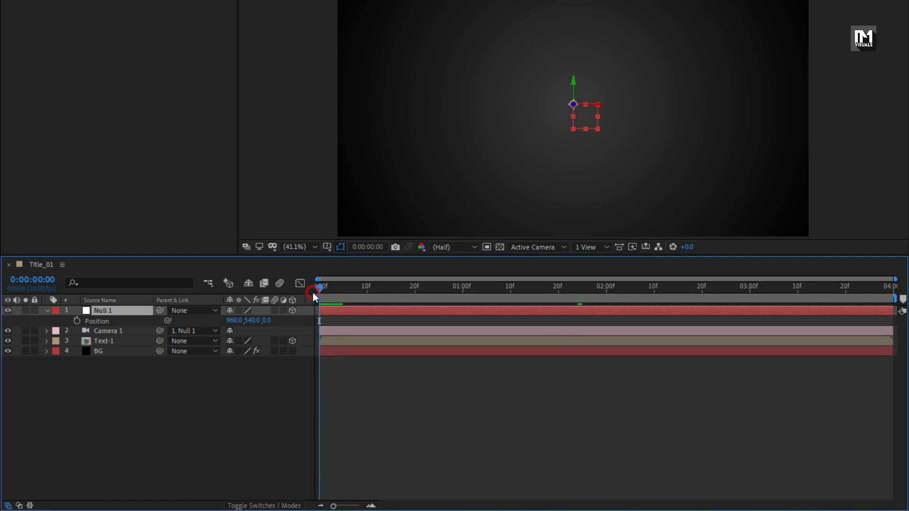
{"action": "left_click", "coordinate": [77, 320]}
Step: At 0:00:03:29 set Null 1's Z position to 500 and preview the camera push
{"action": "left_click_drag", "start_coordinate": [321, 290], "coordinate": [890, 291]}
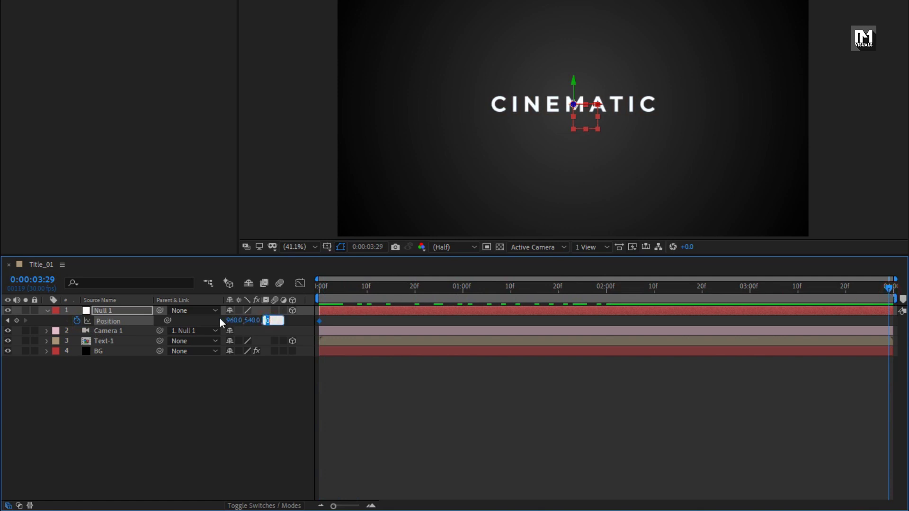
{"action": "type", "text": "500"}
{"action": "key", "text": "Return"}
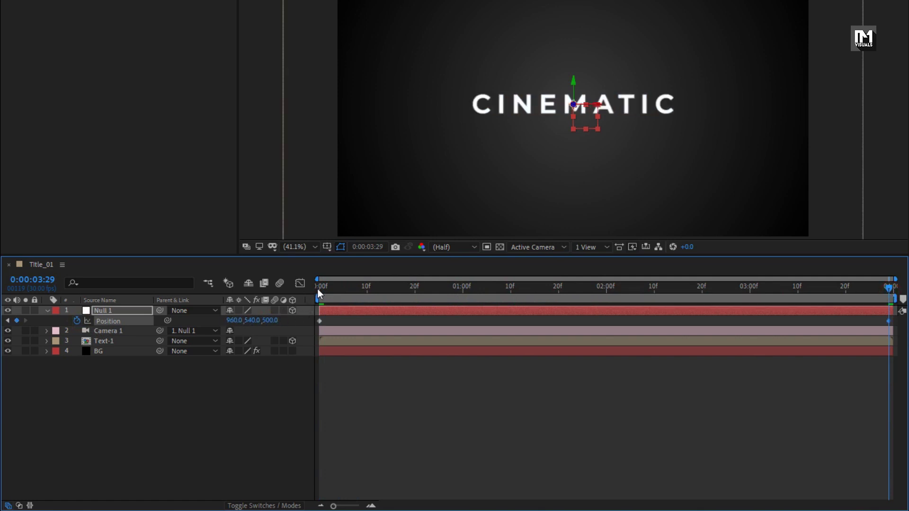
{"action": "left_click_drag", "start_coordinate": [318, 289], "coordinate": [686, 298]}
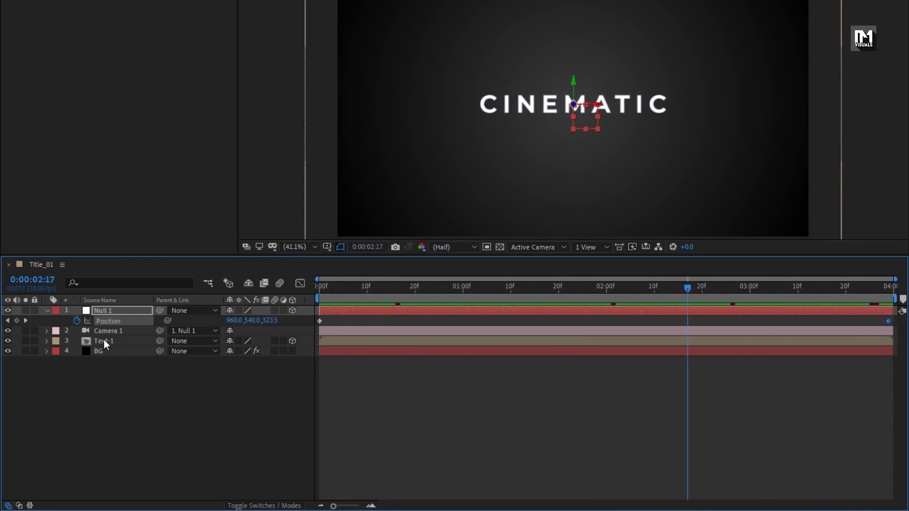
{"action": "left_click", "coordinate": [47, 310]}
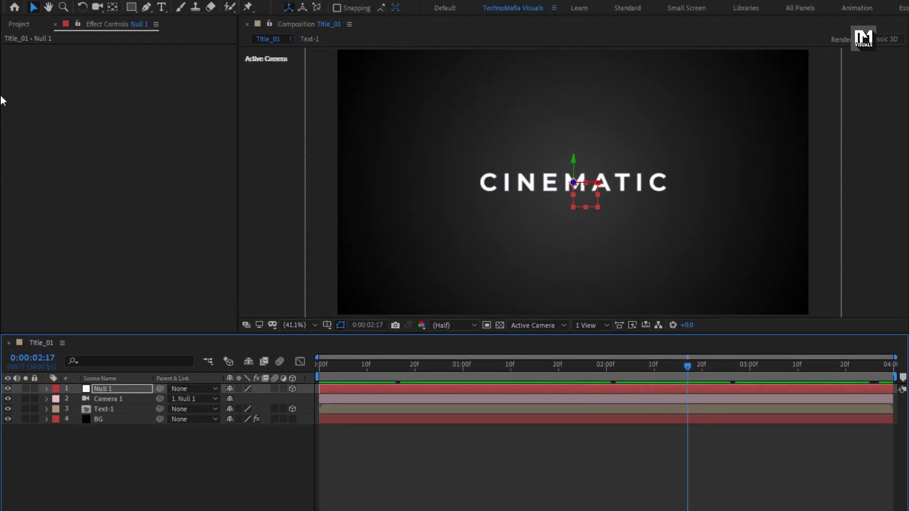
Step: Place Light 1.mp4 as the top layer of Title_01 and set its blend mode to Screen
{"action": "left_click", "coordinate": [19, 30]}
{"action": "left_click_drag", "start_coordinate": [59, 131], "coordinate": [139, 387]}
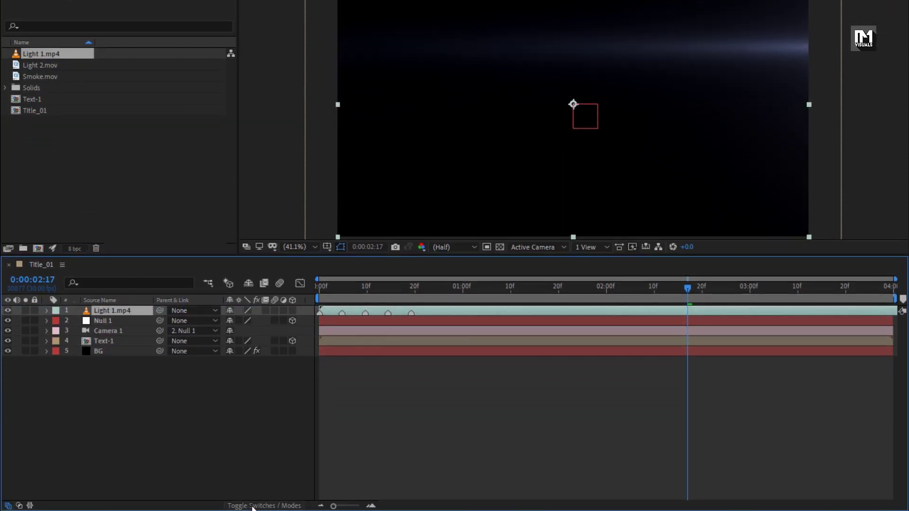
{"action": "left_click", "coordinate": [252, 505]}
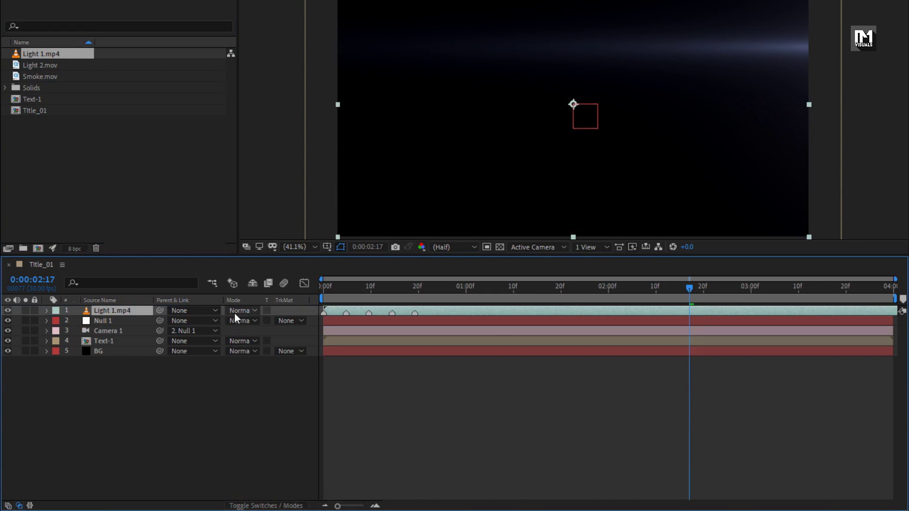
{"action": "left_click", "coordinate": [235, 311]}
{"action": "left_click", "coordinate": [297, 136]}
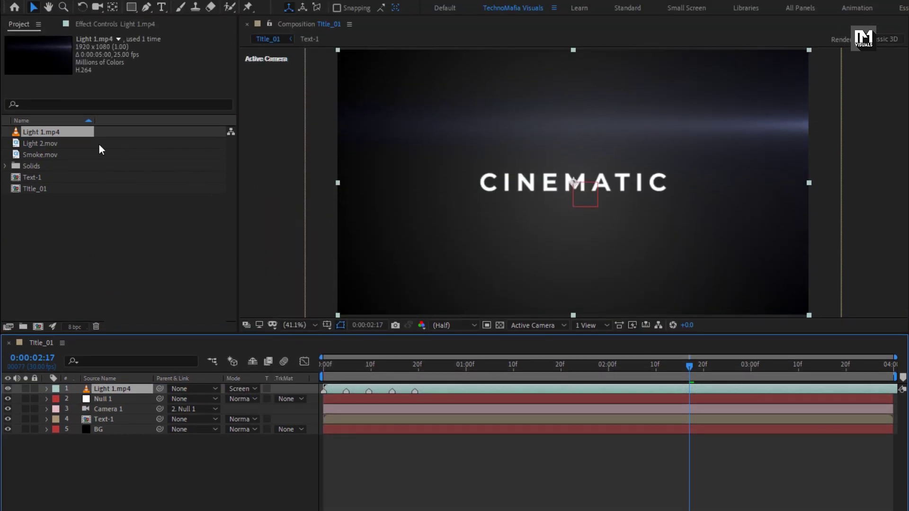
Step: Add Smoke.mov to the comp, rotate it to 45°, and move it up and right
{"action": "left_click", "coordinate": [37, 77]}
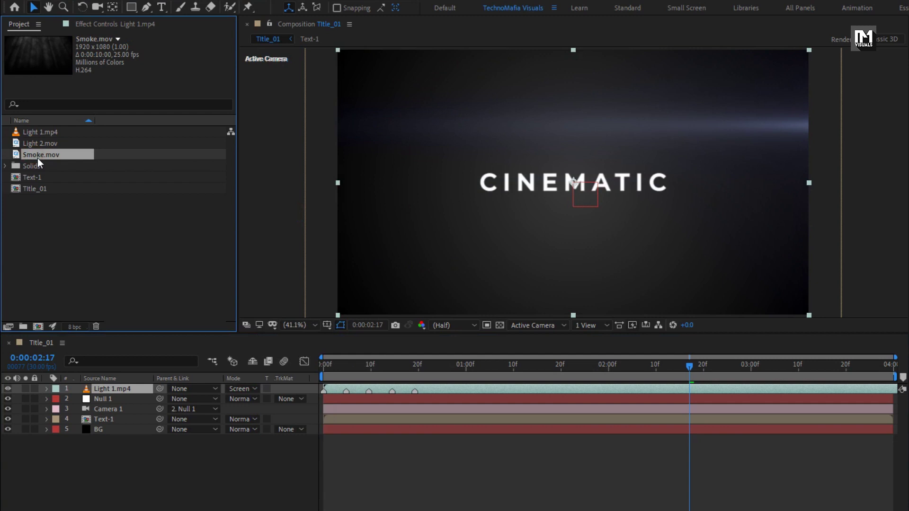
{"action": "left_click_drag", "start_coordinate": [38, 159], "coordinate": [122, 388]}
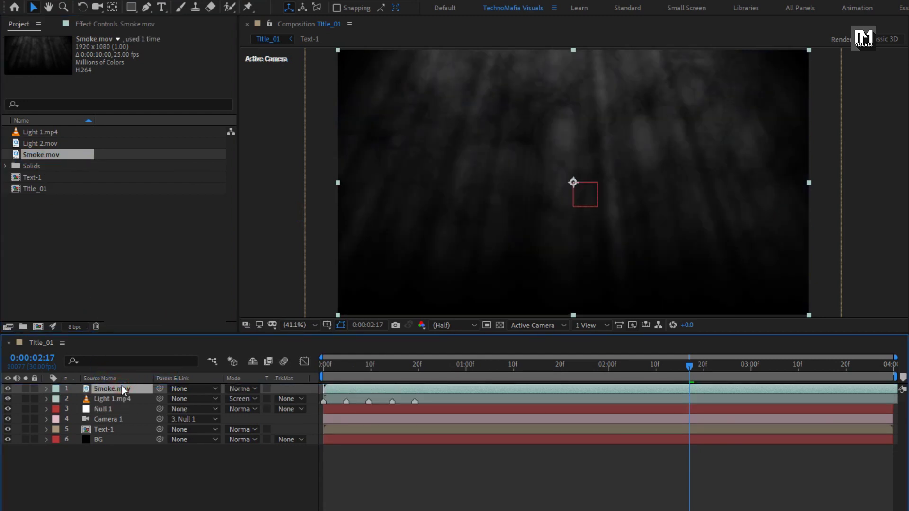
{"action": "key", "text": "r"}
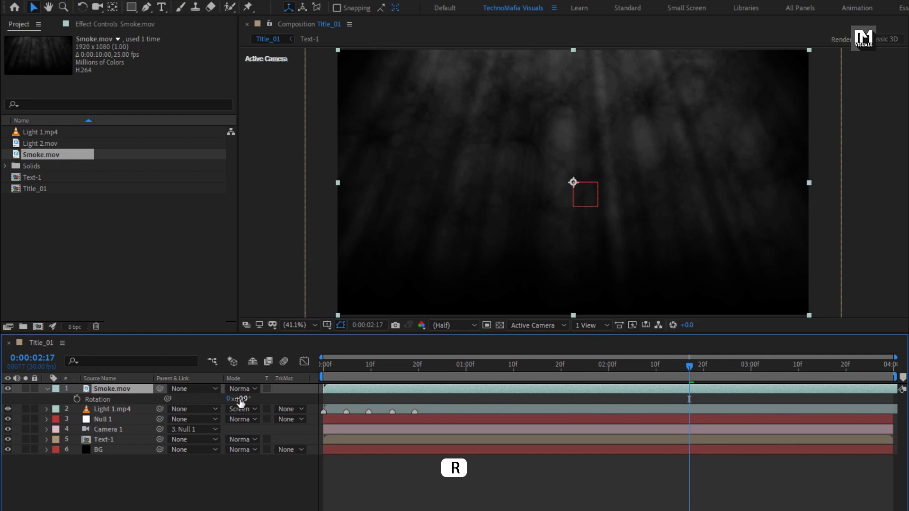
{"action": "left_click_drag", "start_coordinate": [241, 401], "coordinate": [258, 402]}
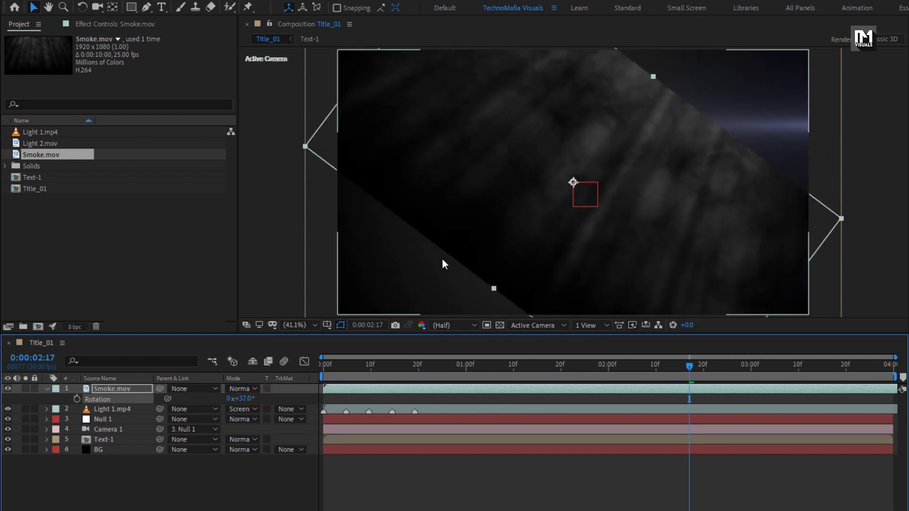
{"action": "key", "text": "comma"}
{"action": "key", "text": "comma"}
{"action": "left_click_drag", "start_coordinate": [500, 209], "coordinate": [599, 168]}
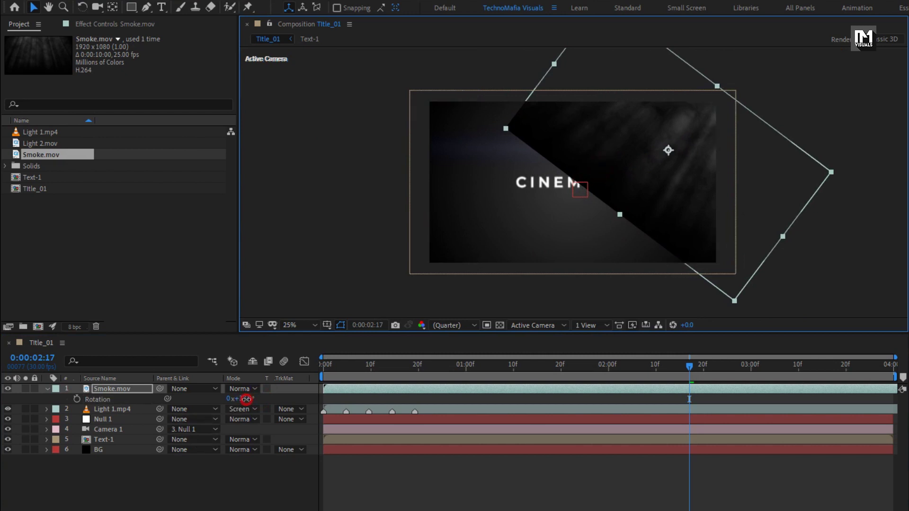
{"action": "left_click_drag", "start_coordinate": [246, 399], "coordinate": [250, 401]}
{"action": "left_click_drag", "start_coordinate": [622, 185], "coordinate": [624, 177]}
Step: Keyframe Smoke.mov's Rotation from 45° at 0:00 to about 61° at the end, then preview
{"action": "left_click_drag", "start_coordinate": [352, 365], "coordinate": [315, 370]}
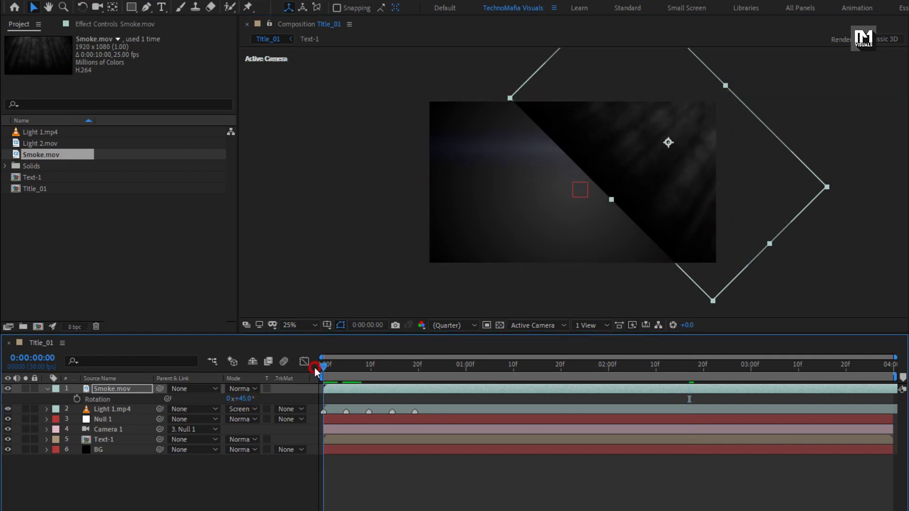
{"action": "left_click", "coordinate": [77, 399]}
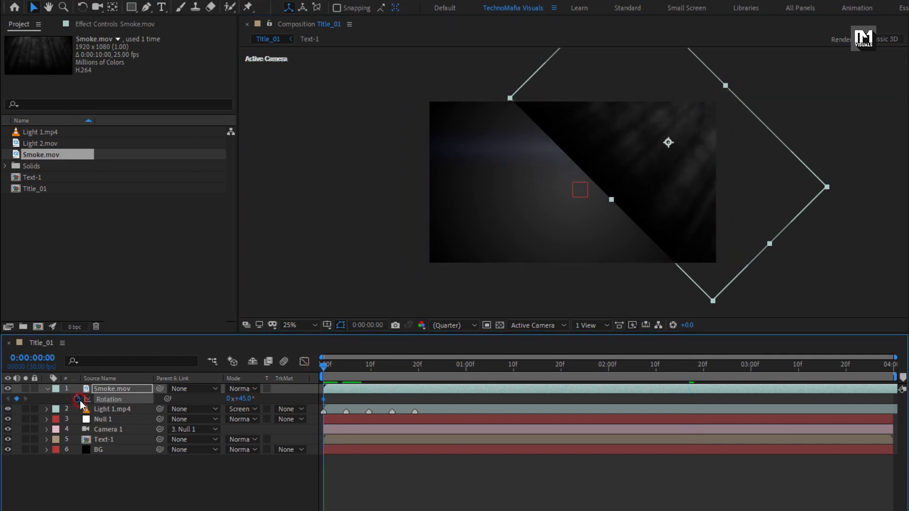
{"action": "left_click_drag", "start_coordinate": [321, 369], "coordinate": [897, 369]}
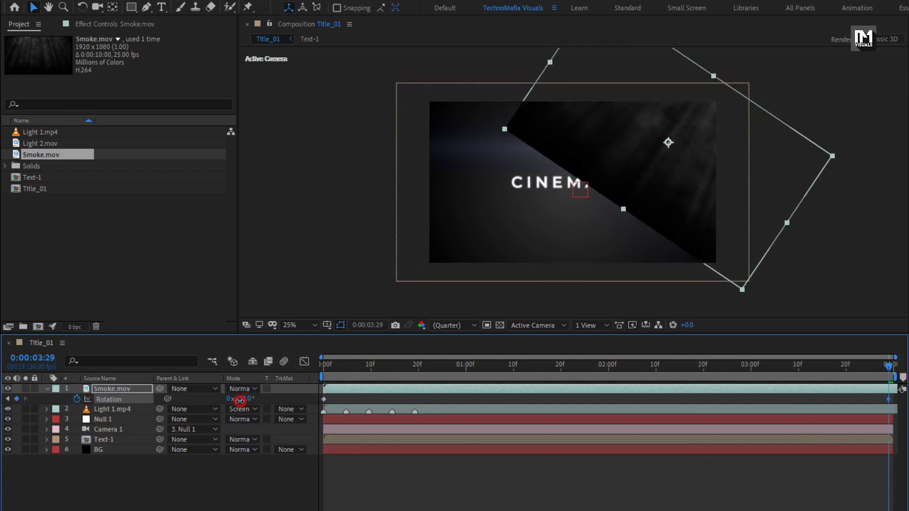
{"action": "left_click_drag", "start_coordinate": [245, 399], "coordinate": [254, 398]}
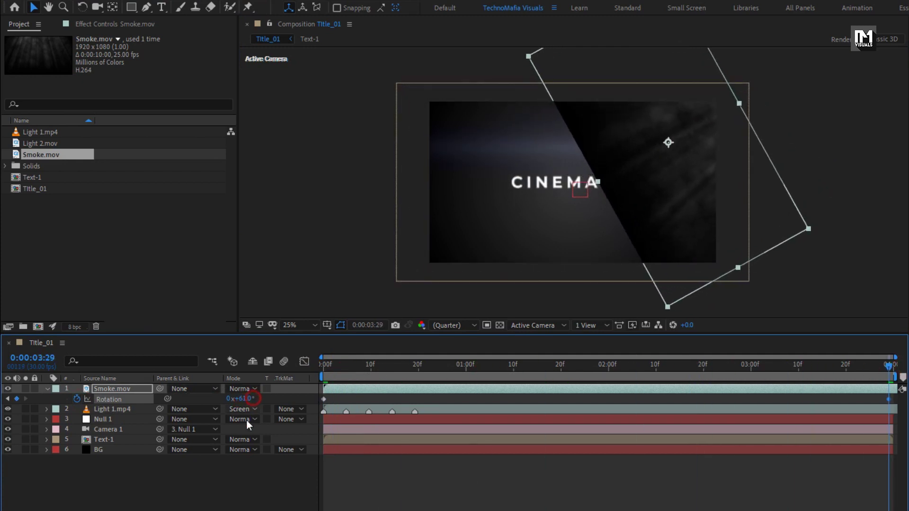
{"action": "left_click_drag", "start_coordinate": [324, 369], "coordinate": [877, 368]}
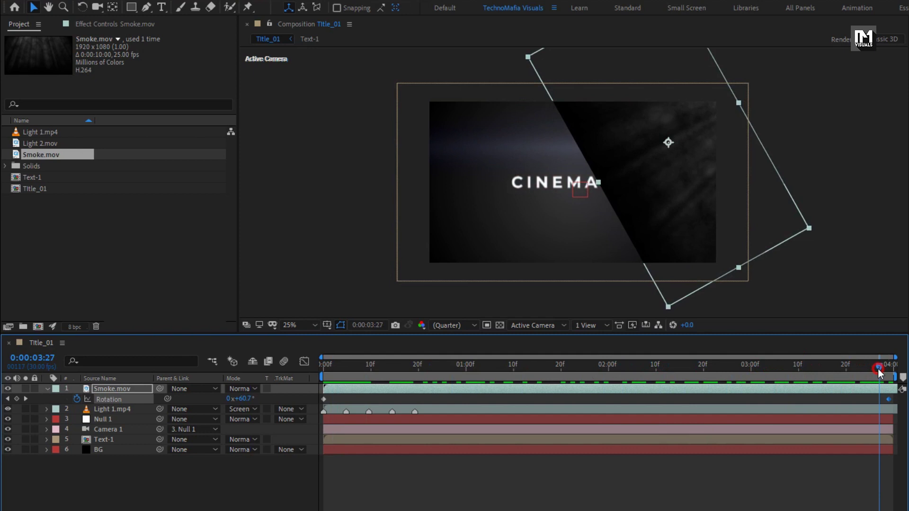
Step: Try Add blending on Smoke.mov, then switch it to Screen and preview
{"action": "left_click", "coordinate": [233, 391]}
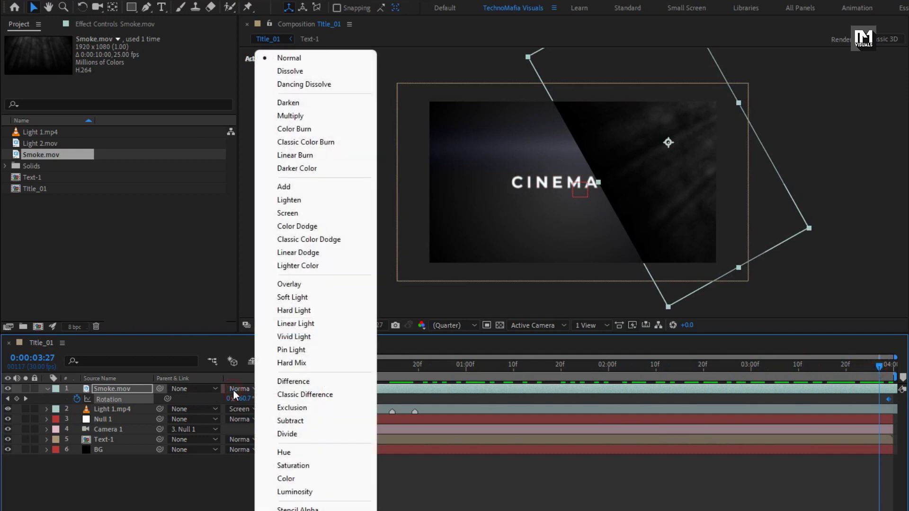
{"action": "left_click", "coordinate": [276, 188]}
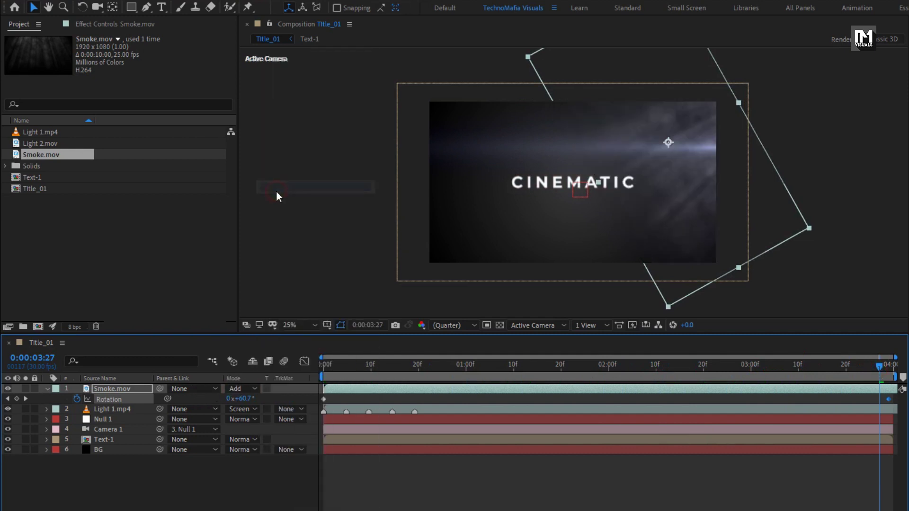
{"action": "left_click_drag", "start_coordinate": [325, 362], "coordinate": [554, 371]}
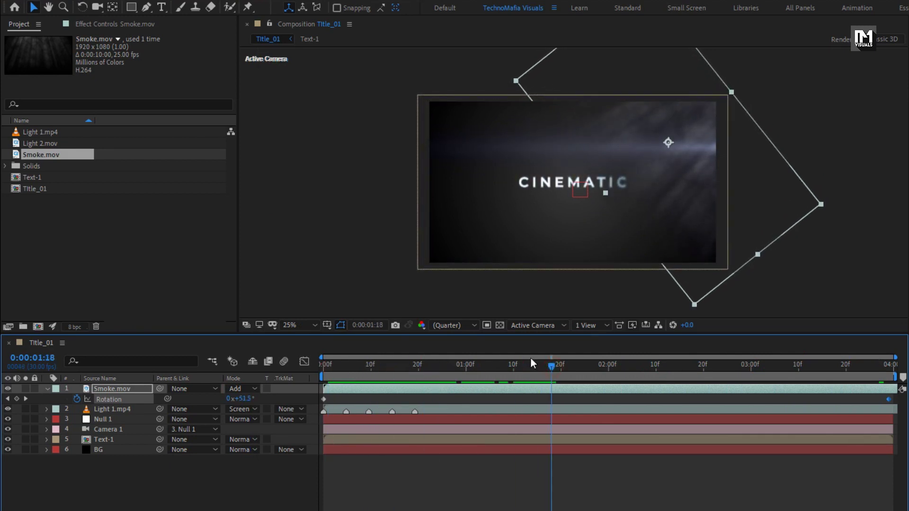
{"action": "left_click", "coordinate": [237, 389]}
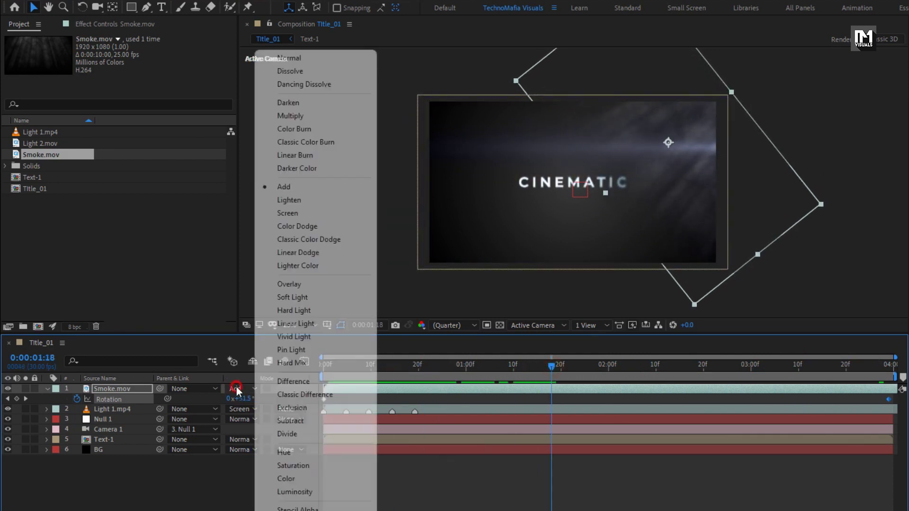
{"action": "left_click", "coordinate": [298, 214]}
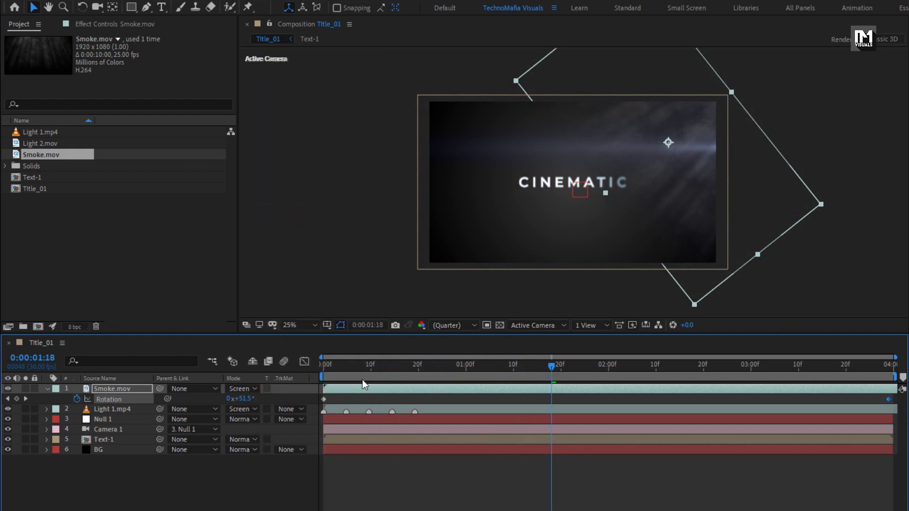
{"action": "left_click_drag", "start_coordinate": [337, 365], "coordinate": [698, 363]}
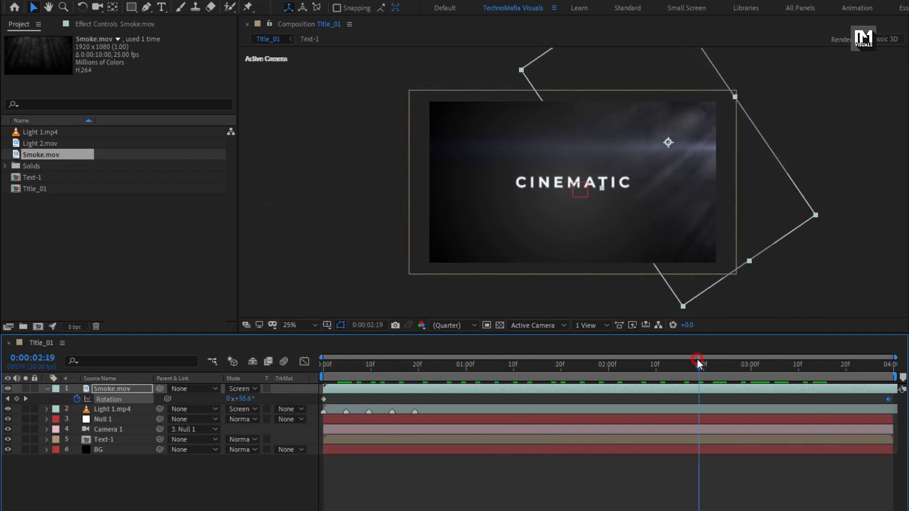
Step: Set Smoke.mov's opacity to 65% and add Light 2.mov as the top layer
{"action": "key", "text": "t"}
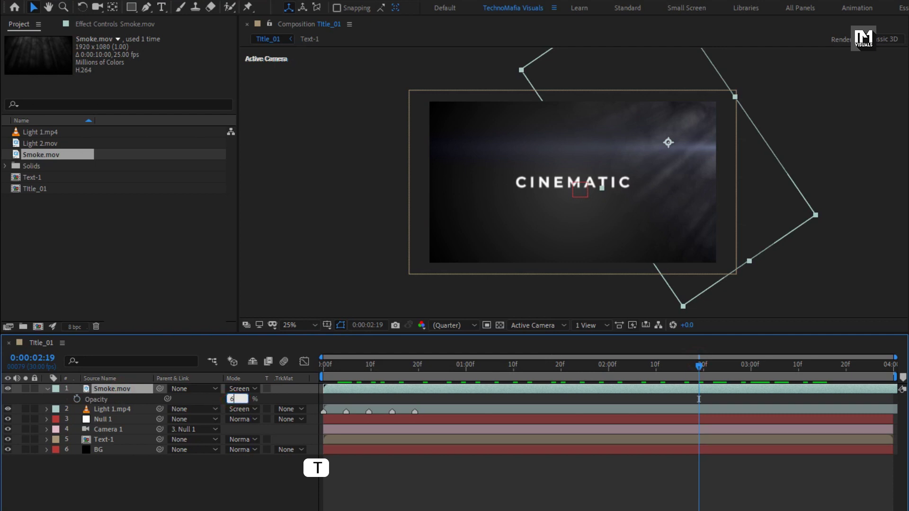
{"action": "type", "text": "65"}
{"action": "key", "text": "Return"}
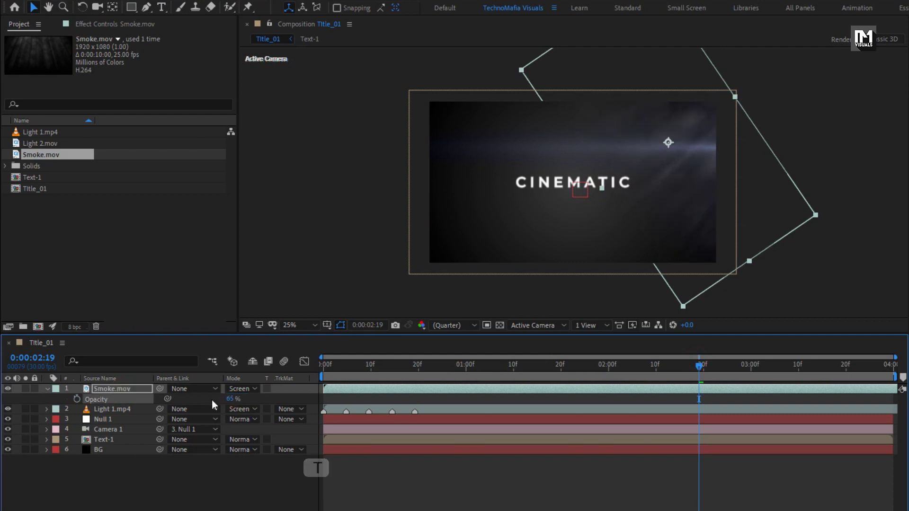
{"action": "left_click", "coordinate": [50, 388]}
{"action": "left_click_drag", "start_coordinate": [42, 143], "coordinate": [127, 389]}
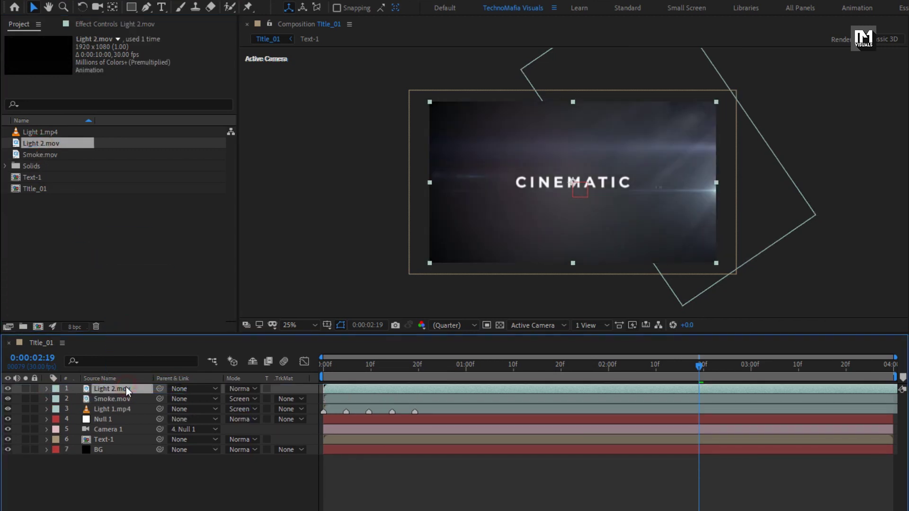
Step: Set Light 2.mov's blend mode to Add and preview the title
{"action": "left_click", "coordinate": [240, 388]}
{"action": "left_click", "coordinate": [283, 187]}
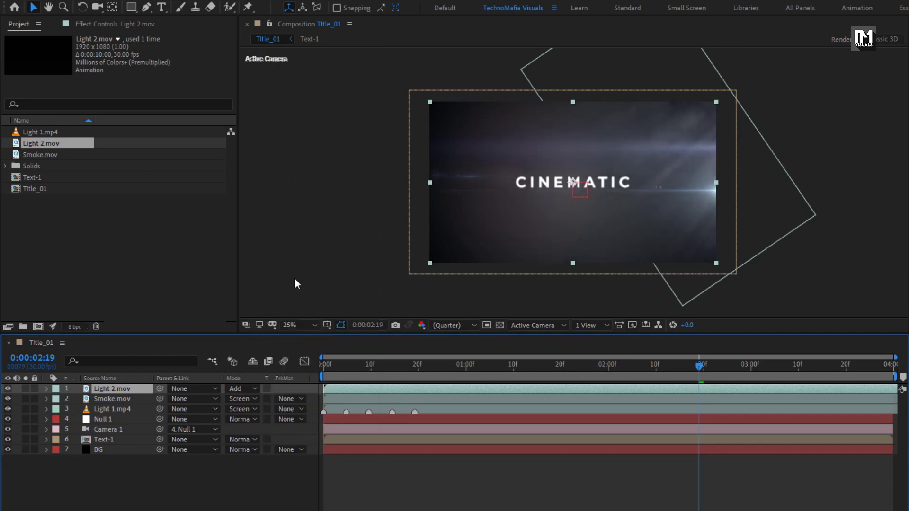
{"action": "left_click", "coordinate": [339, 367]}
{"action": "left_click_drag", "start_coordinate": [342, 371], "coordinate": [529, 365]}
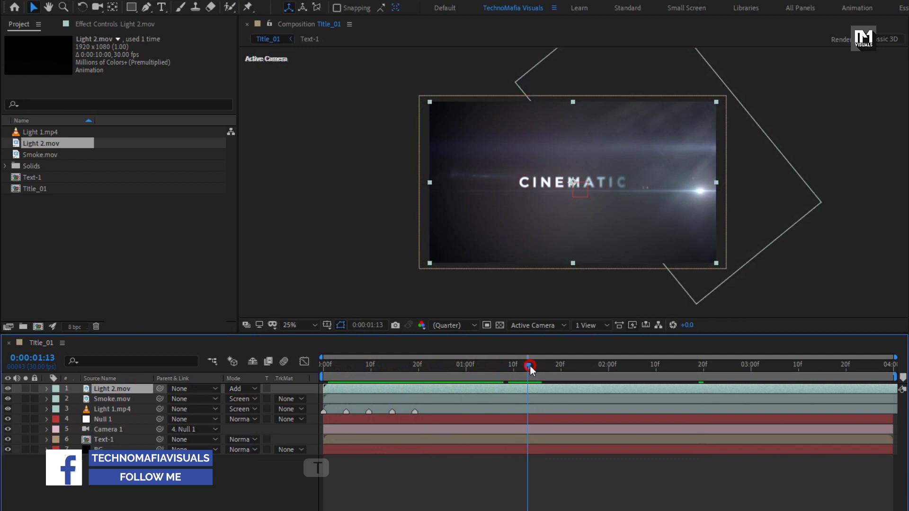
Step: Keyframe Light 2.mov's Opacity at 100% on frame 10 and 0% at the start, then preview
{"action": "key", "text": "t"}
{"action": "left_click", "coordinate": [131, 385]}
{"action": "key", "text": "t"}
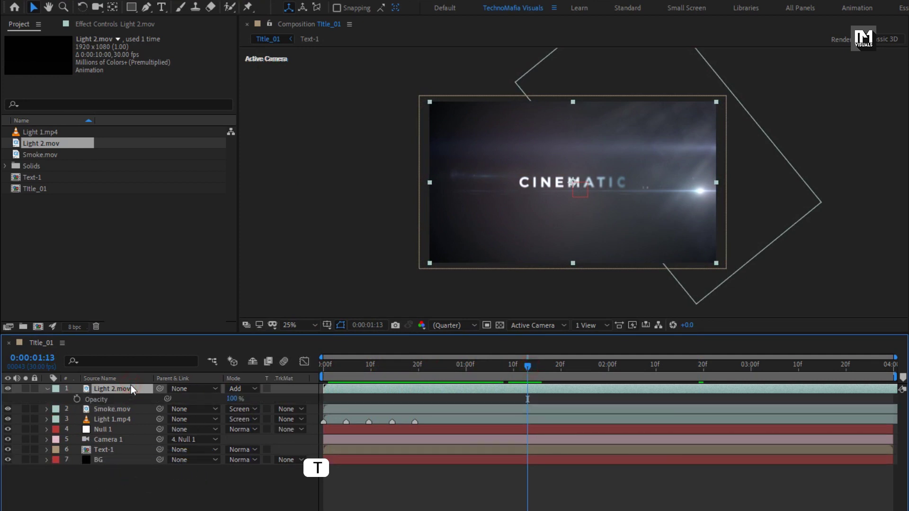
{"action": "left_click", "coordinate": [356, 368]}
{"action": "left_click_drag", "start_coordinate": [356, 369], "coordinate": [371, 370]}
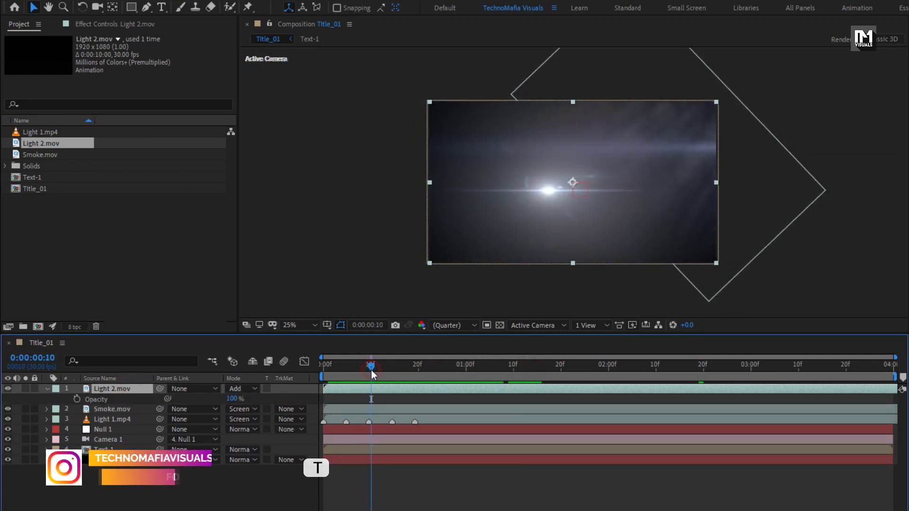
{"action": "left_click", "coordinate": [78, 401]}
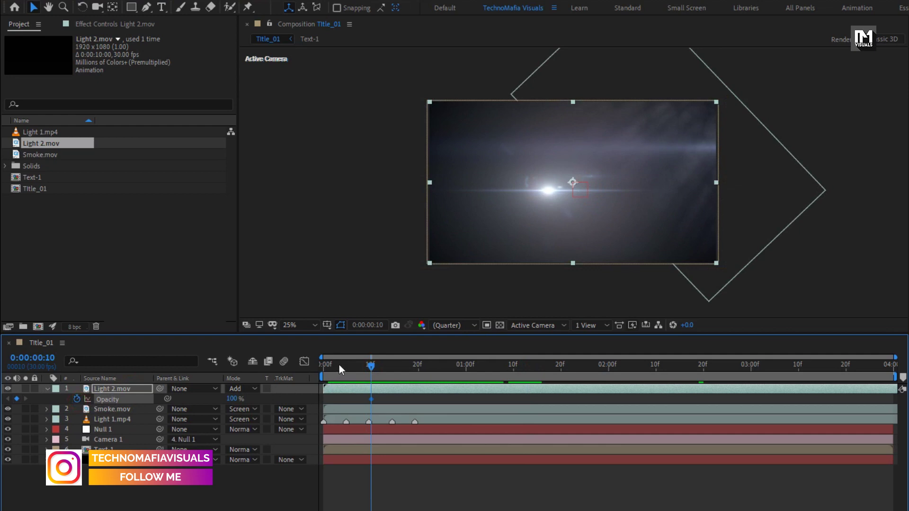
{"action": "left_click_drag", "start_coordinate": [338, 365], "coordinate": [319, 367]}
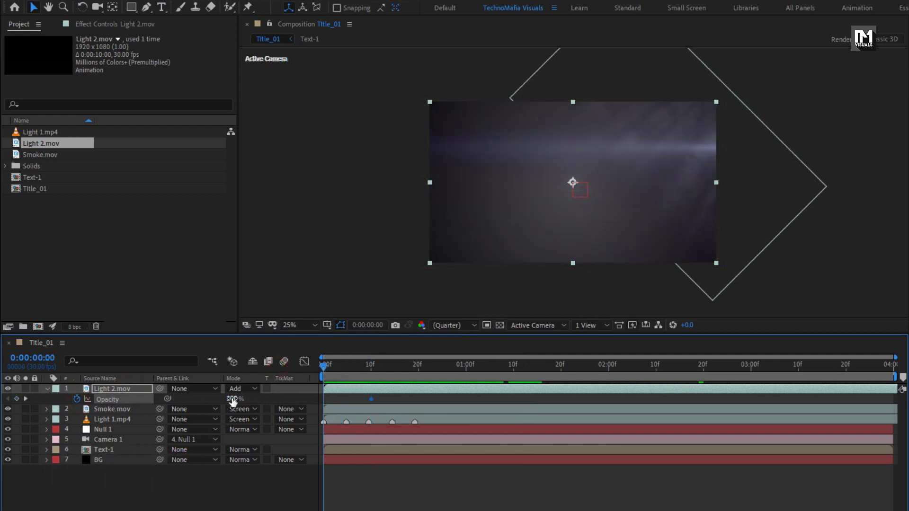
{"action": "left_click_drag", "start_coordinate": [231, 399], "coordinate": [129, 398]}
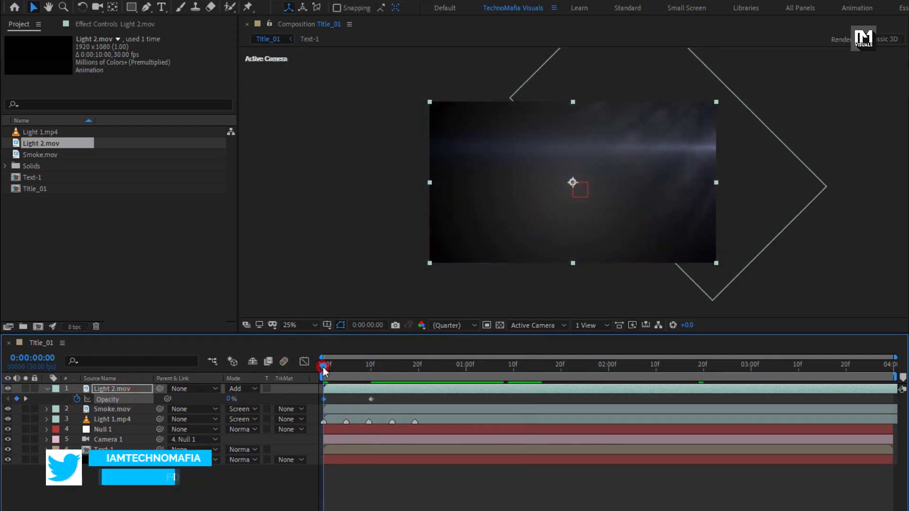
{"action": "left_click_drag", "start_coordinate": [323, 366], "coordinate": [418, 368]}
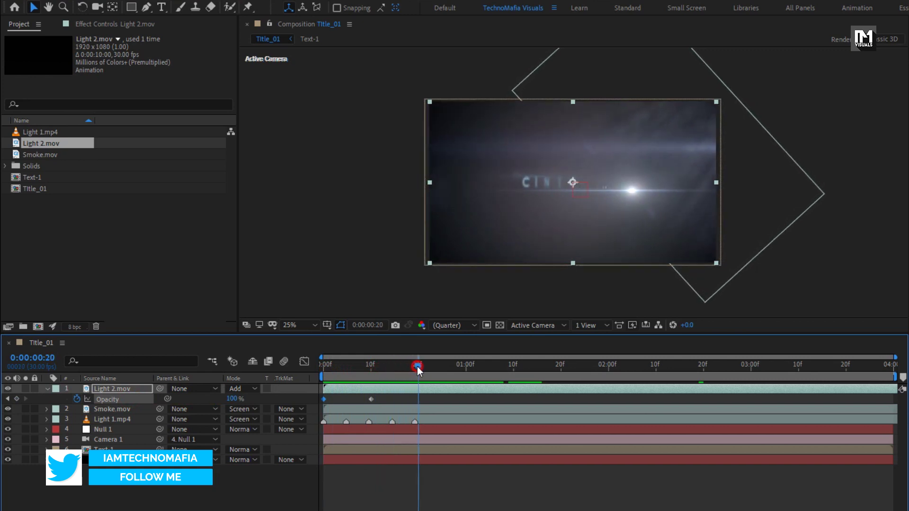
Step: Slide the Light 2.mov layer and its fade later in time
{"action": "left_click_drag", "start_coordinate": [345, 391], "coordinate": [680, 371]}
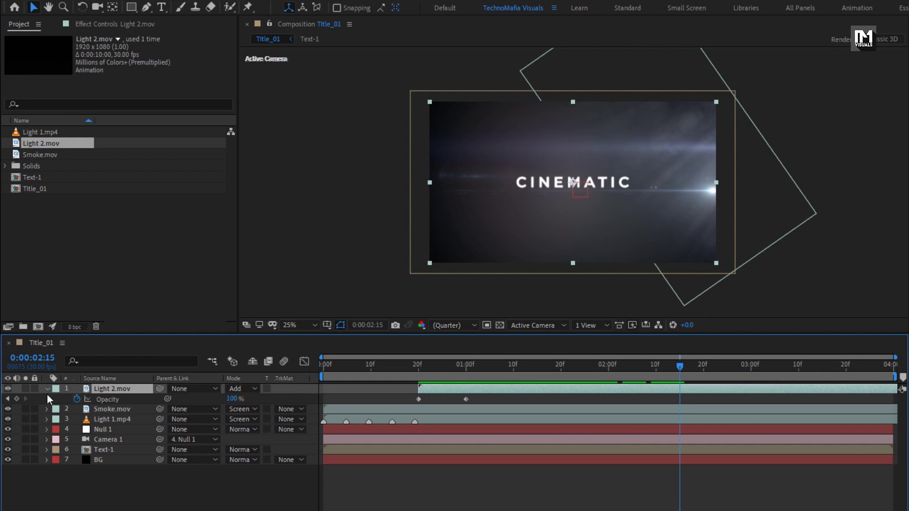
{"action": "left_click", "coordinate": [47, 389]}
{"action": "left_click_drag", "start_coordinate": [334, 370], "coordinate": [305, 365]}
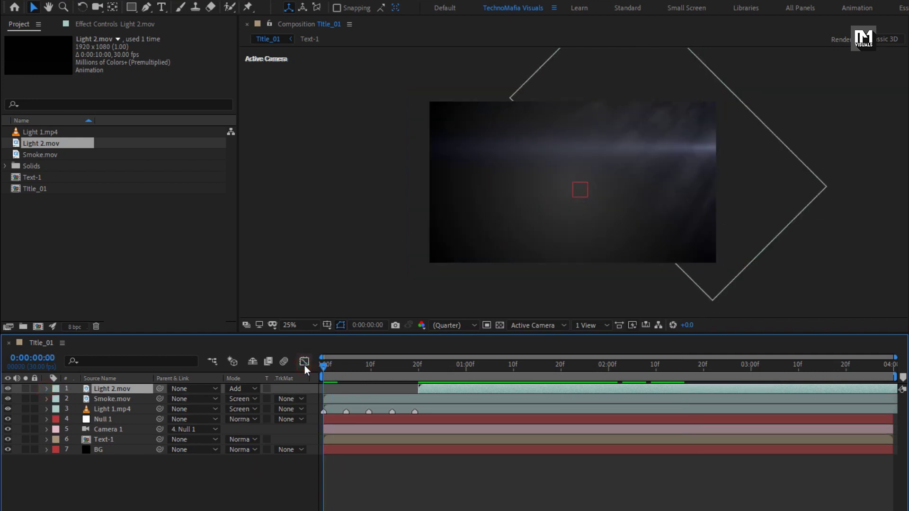
Step: Duplicate Text-1 three times and open Text-2, Text-3 and Text-4
{"action": "key", "text": "ctrl+d"}
{"action": "left_click", "coordinate": [27, 177]}
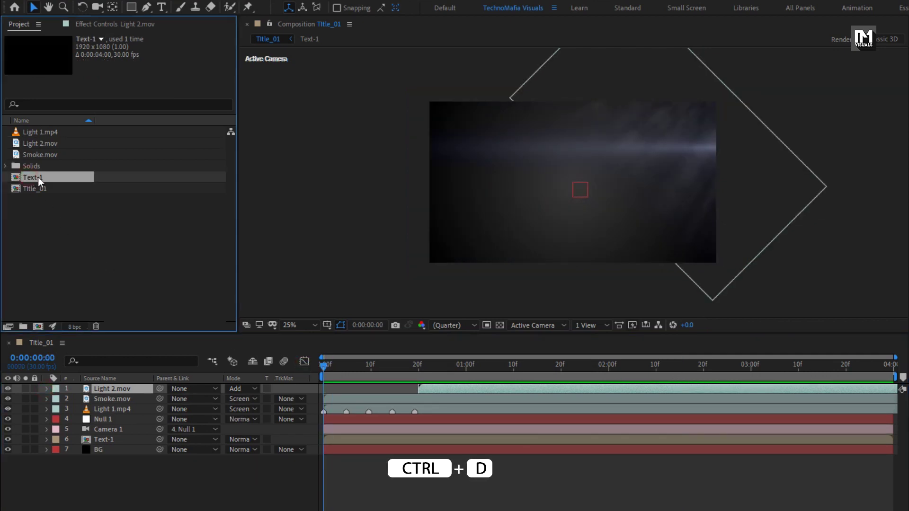
{"action": "key", "text": "ctrl+d"}
{"action": "key", "text": "ctrl+d"}
{"action": "key", "text": "ctrl+d"}
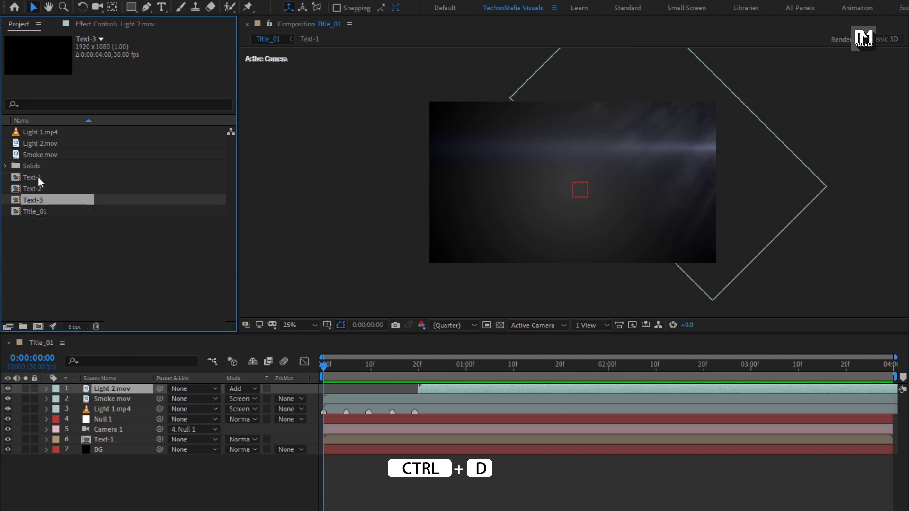
{"action": "double_click", "coordinate": [39, 187]}
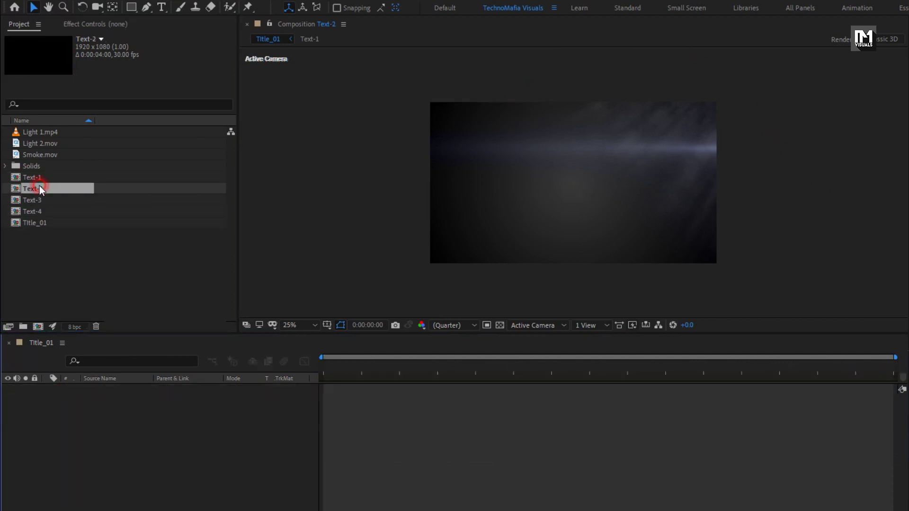
{"action": "double_click", "coordinate": [38, 200]}
{"action": "double_click", "coordinate": [41, 210]}
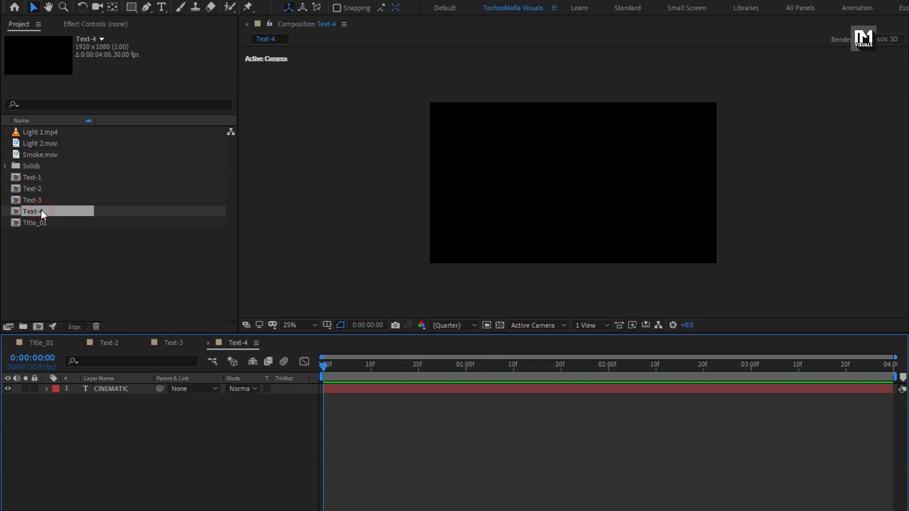
Step: In Text-2, change the CINEMATIC title to TRAILER
{"action": "left_click", "coordinate": [108, 343]}
{"action": "left_click_drag", "start_coordinate": [475, 375], "coordinate": [632, 374]}
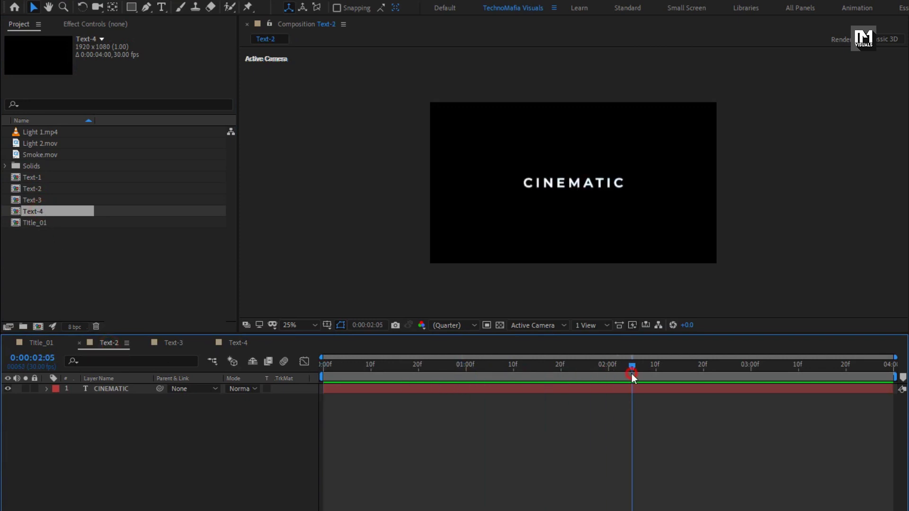
{"action": "double_click", "coordinate": [127, 388]}
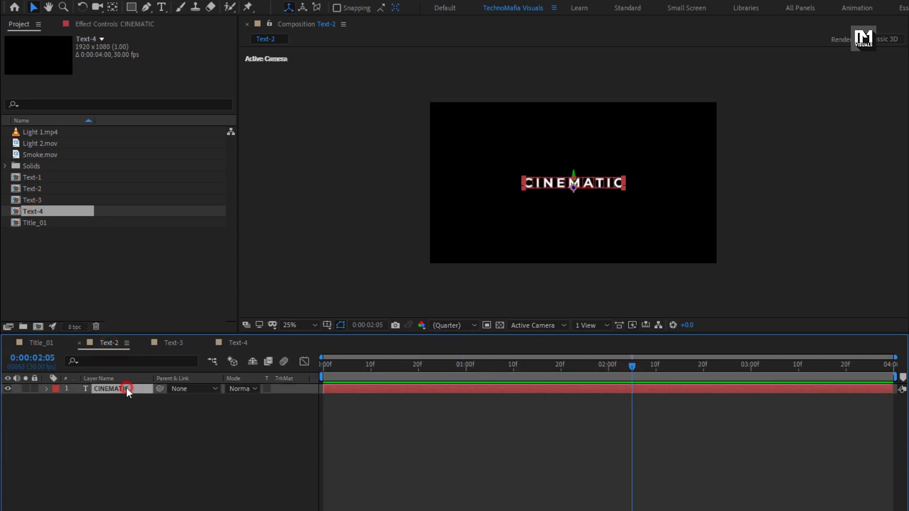
{"action": "type", "text": "TRAILER"}
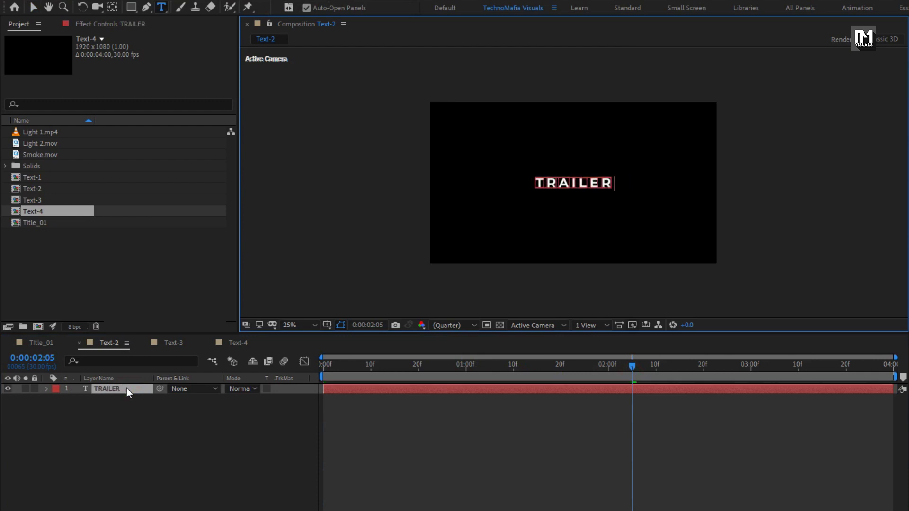
Step: In Text-3, change the CINEMATIC title to TITLE
{"action": "left_click", "coordinate": [172, 346]}
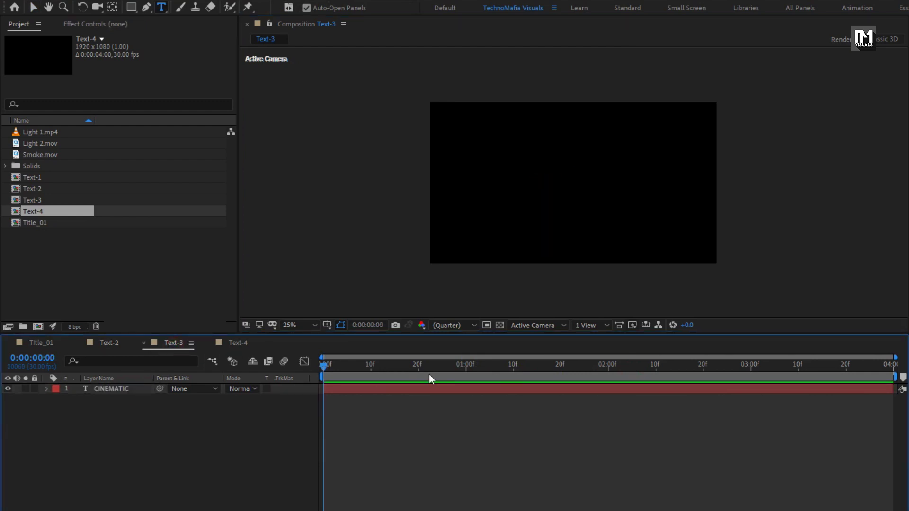
{"action": "left_click_drag", "start_coordinate": [429, 378], "coordinate": [616, 377]}
{"action": "left_click", "coordinate": [136, 392]}
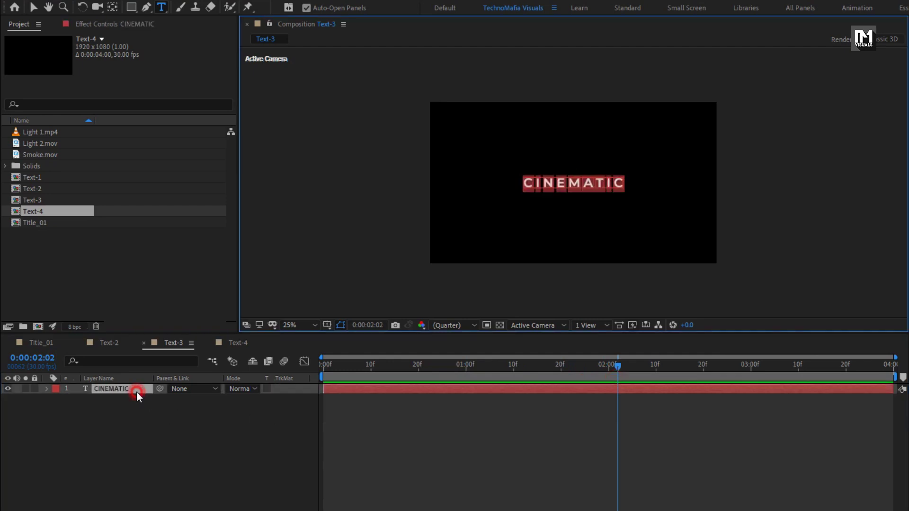
{"action": "type", "text": "TITLE"}
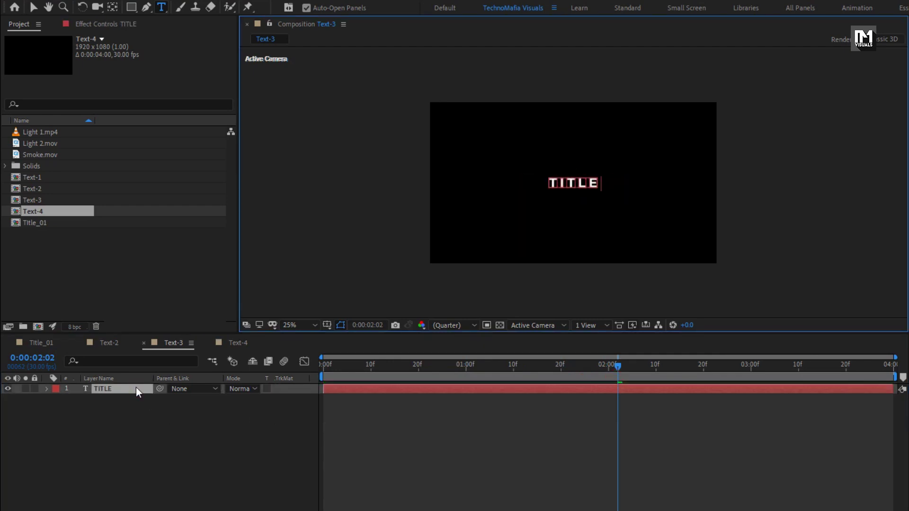
{"action": "left_click", "coordinate": [135, 387]}
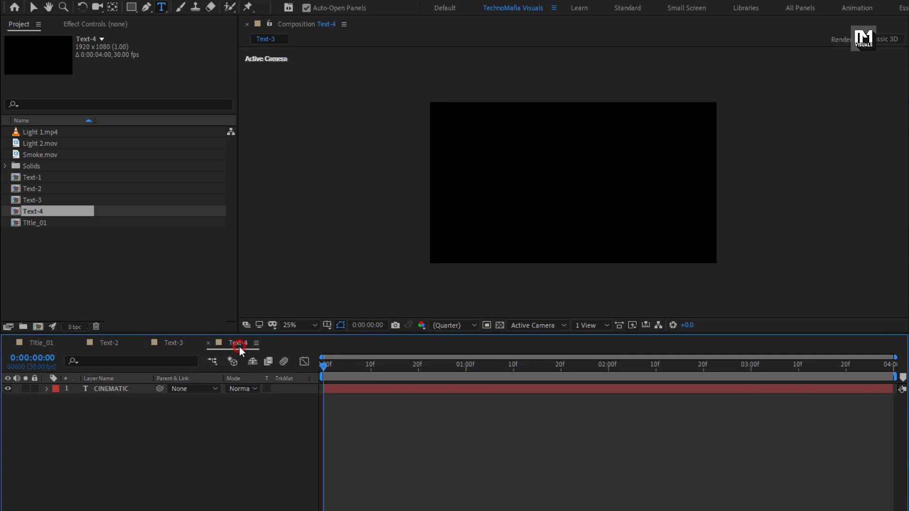
Step: In Text-4, change the CINEMATIC title to ANIMATION
{"action": "left_click", "coordinate": [750, 364]}
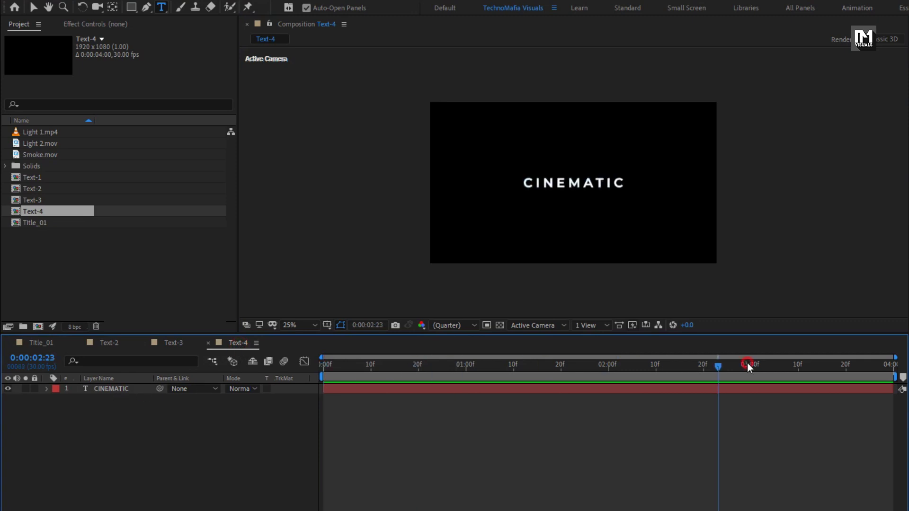
{"action": "left_click", "coordinate": [119, 386]}
{"action": "type", "text": "AN"}
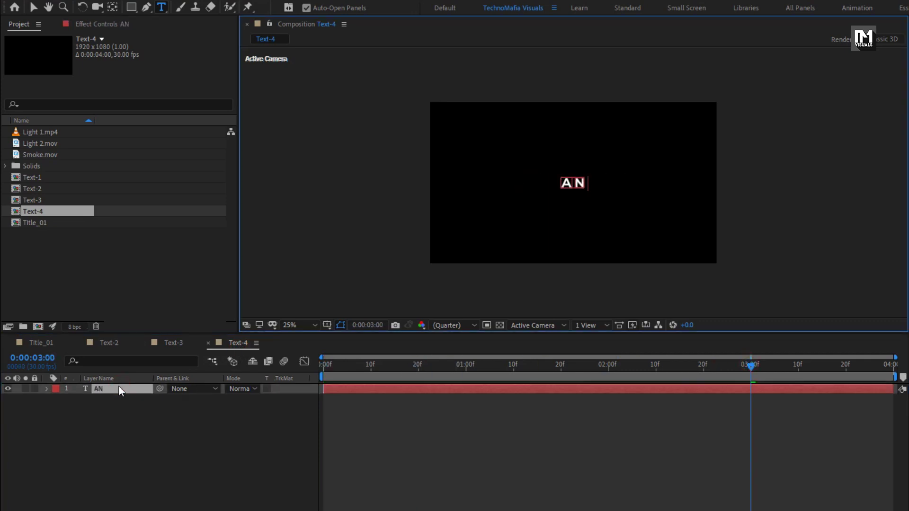
{"action": "type", "text": "IMATION"}
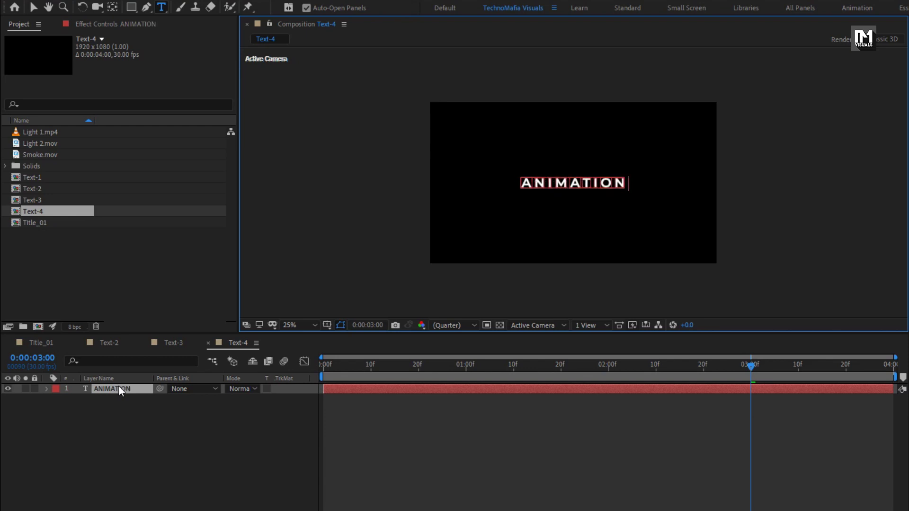
{"action": "key", "text": "Escape"}
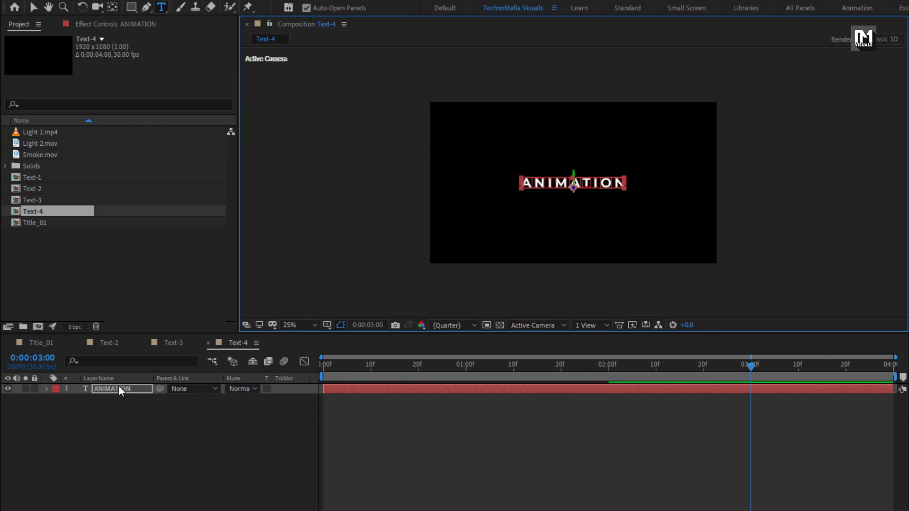
{"action": "key", "text": "ctrl+d"}
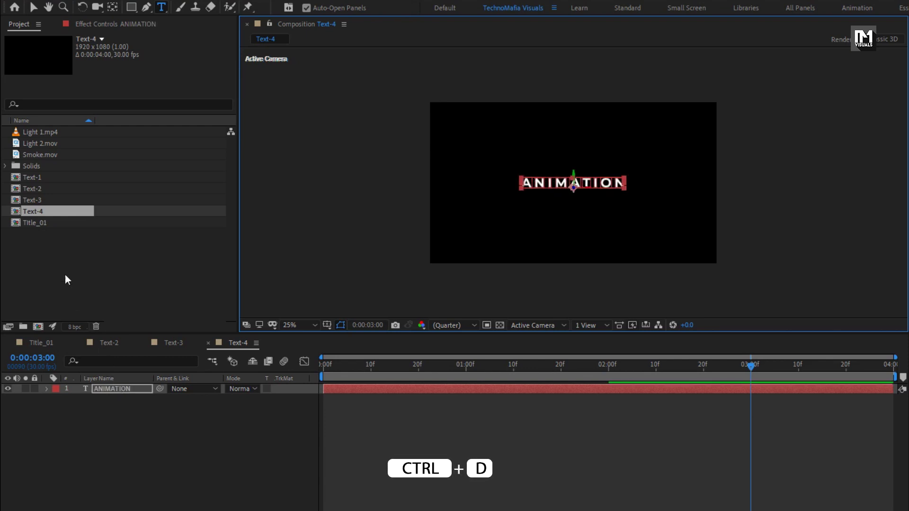
Step: Duplicate Title_01 into Title_02, Title_03 and Title_04, and open all three comps
{"action": "left_click", "coordinate": [44, 224]}
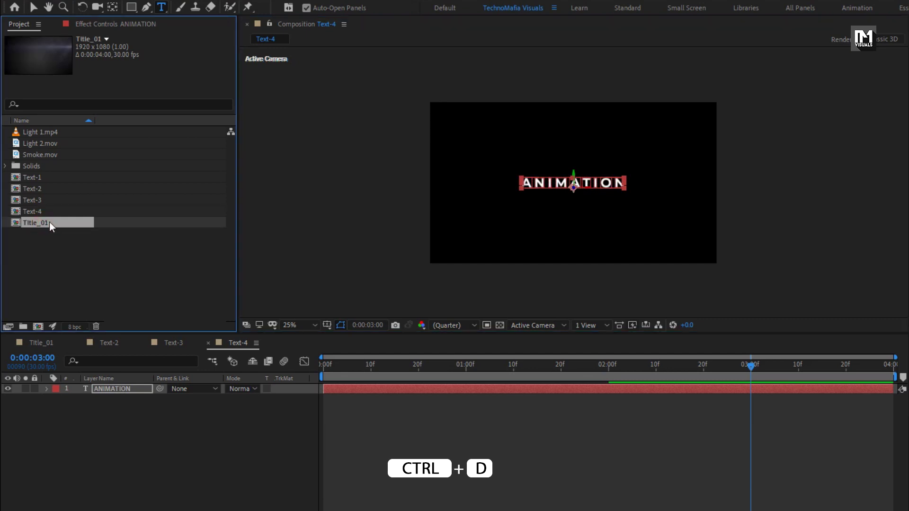
{"action": "key", "text": "ctrl+d"}
{"action": "key", "text": "ctrl+d"}
{"action": "key", "text": "ctrl+d"}
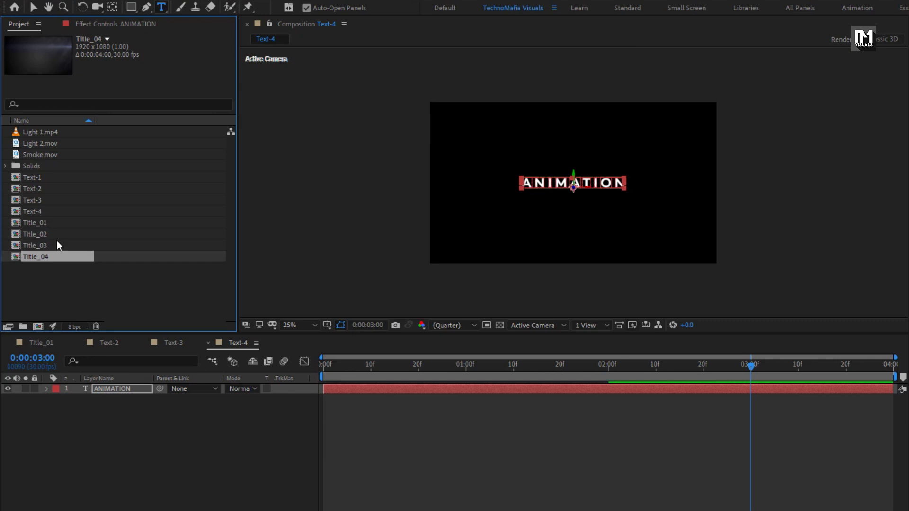
{"action": "double_click", "coordinate": [55, 234]}
{"action": "double_click", "coordinate": [45, 245]}
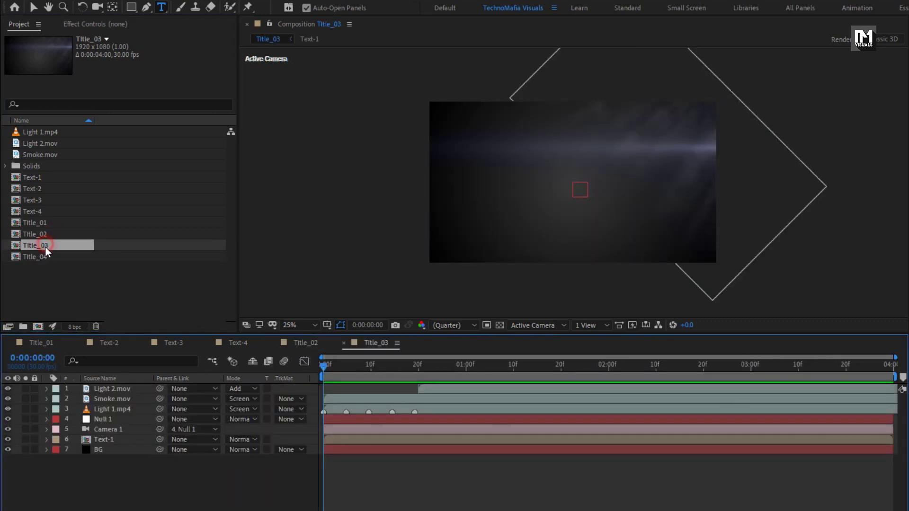
{"action": "double_click", "coordinate": [46, 256]}
{"action": "left_click", "coordinate": [305, 342]}
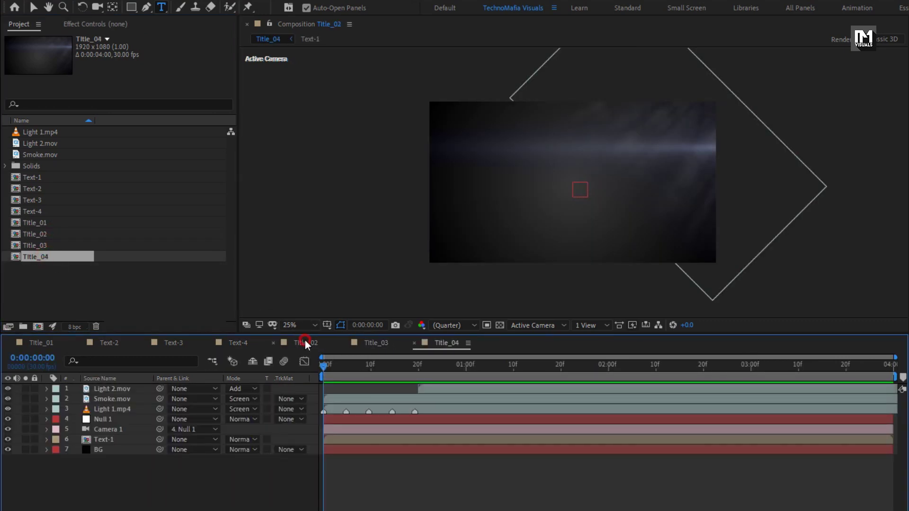
Step: In Title_02, Alt-drag Text-2 onto the Text-1 layer to replace it, then preview TRAILER
{"action": "left_click_drag", "start_coordinate": [459, 368], "coordinate": [717, 379]}
{"action": "left_click", "coordinate": [110, 438]}
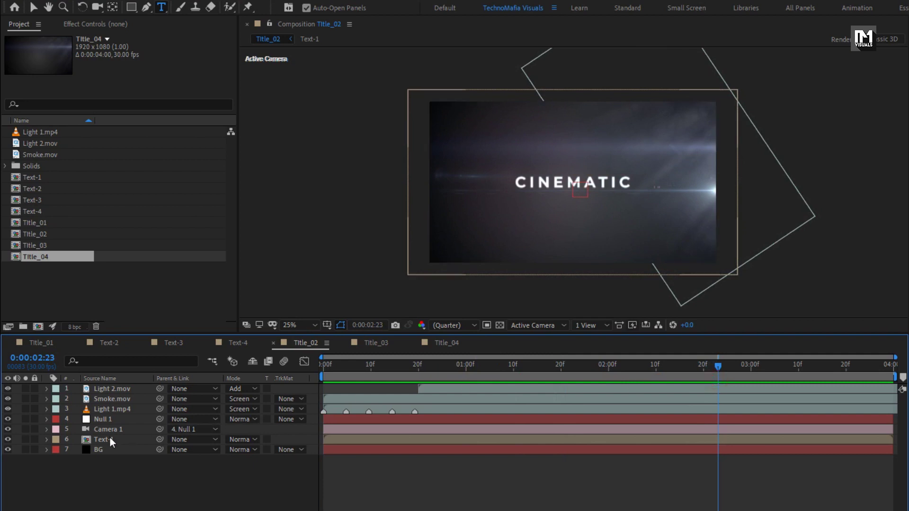
{"action": "left_click", "coordinate": [34, 189]}
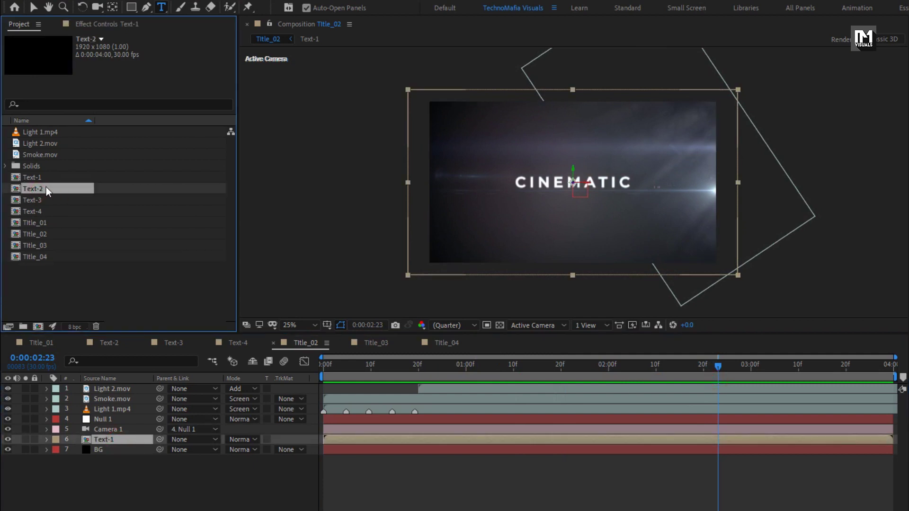
{"action": "key", "text": "alt"}
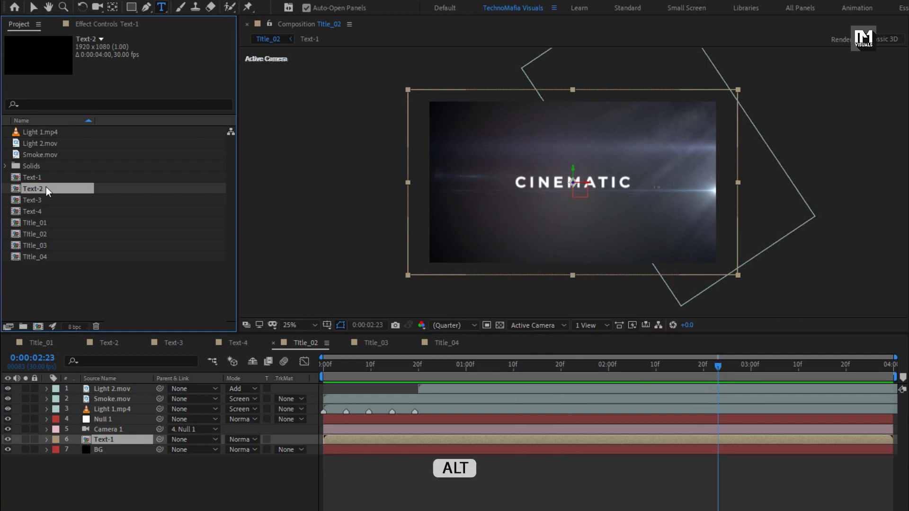
{"action": "left_click_drag", "start_coordinate": [35, 187], "coordinate": [129, 438]}
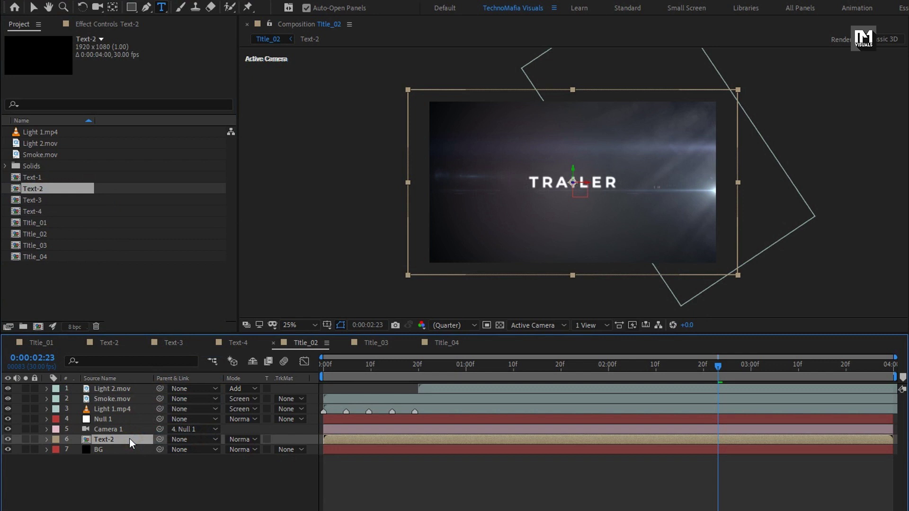
{"action": "left_click_drag", "start_coordinate": [331, 376], "coordinate": [731, 374]}
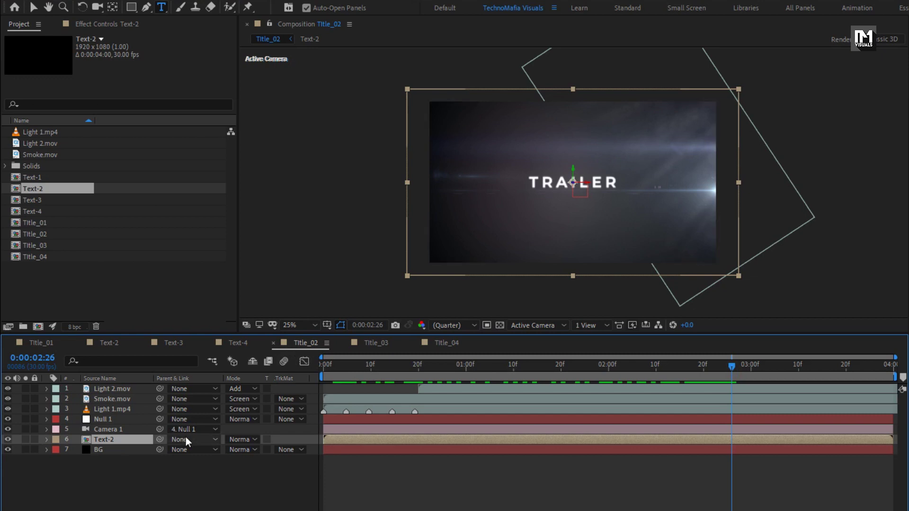
Step: In Title_03, replace the Text-1 layer's source with Text-3 so it reads TITLE
{"action": "left_click", "coordinate": [377, 342]}
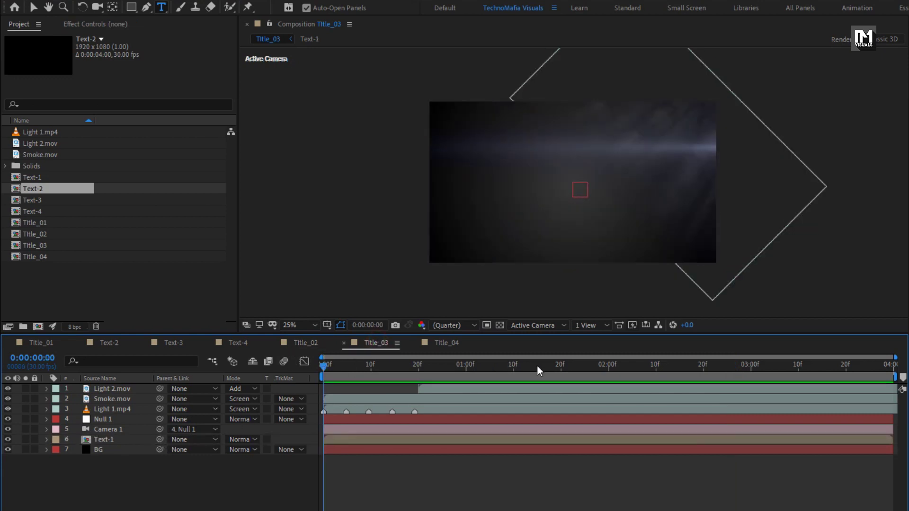
{"action": "left_click_drag", "start_coordinate": [536, 365], "coordinate": [650, 365]}
{"action": "left_click", "coordinate": [118, 440], "text": "alt"}
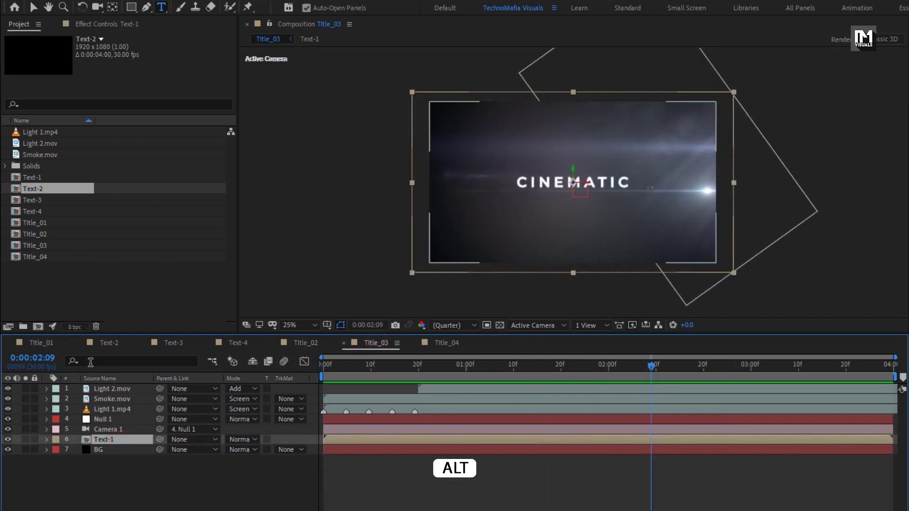
{"action": "left_click", "coordinate": [32, 200], "text": "alt"}
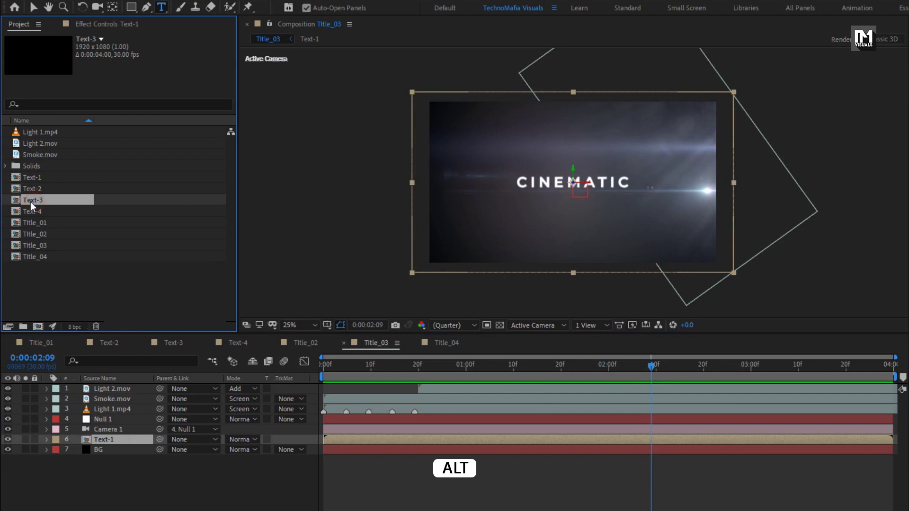
{"action": "left_click_drag", "start_coordinate": [31, 202], "coordinate": [121, 438]}
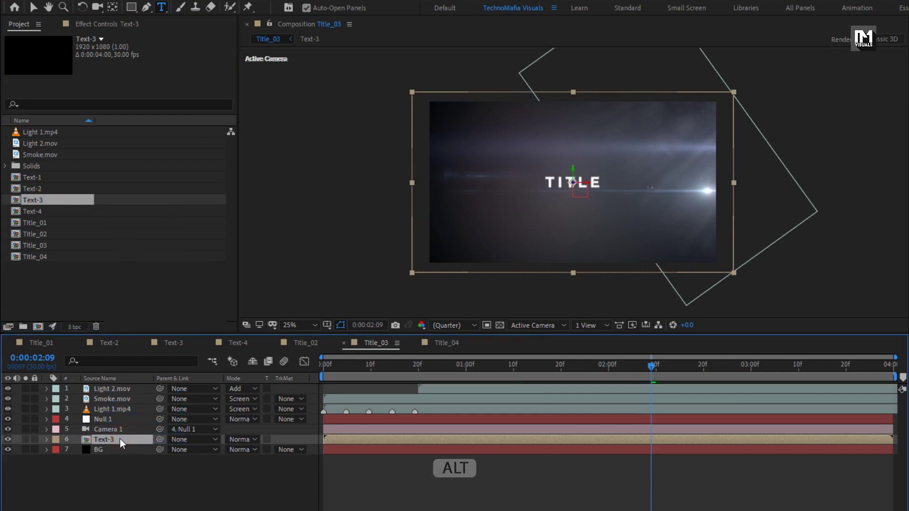
Step: In Title_04, replace the Text-1 layer's source with Text-4 so it reads ANIMATION
{"action": "left_click", "coordinate": [451, 341]}
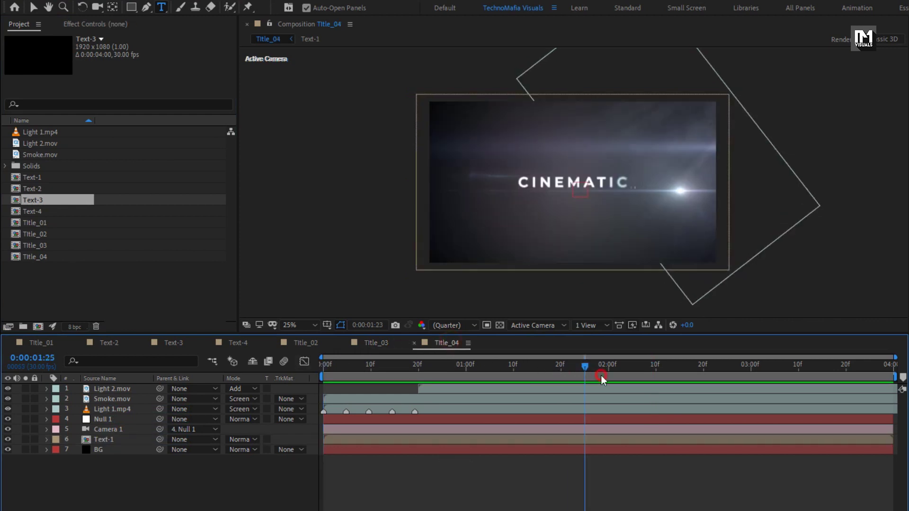
{"action": "left_click", "coordinate": [100, 441]}
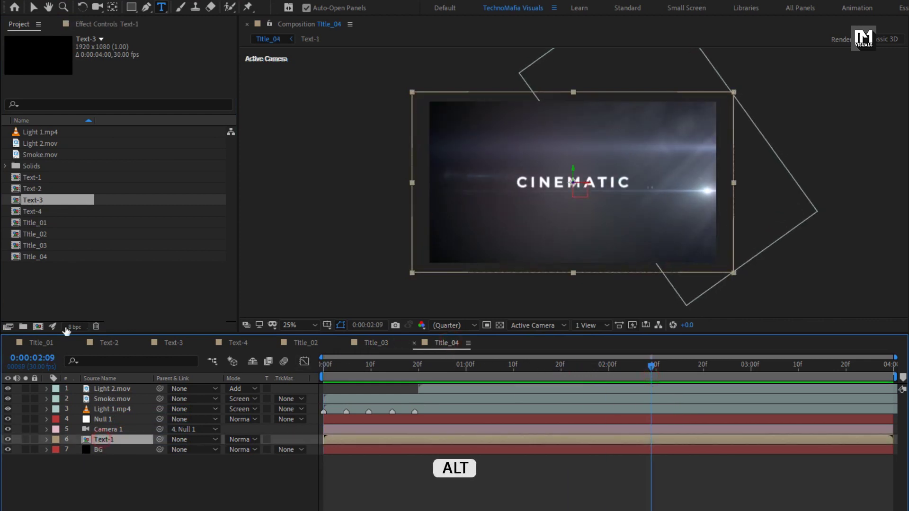
{"action": "left_click", "coordinate": [29, 213]}
{"action": "left_click_drag", "start_coordinate": [28, 216], "coordinate": [108, 442]}
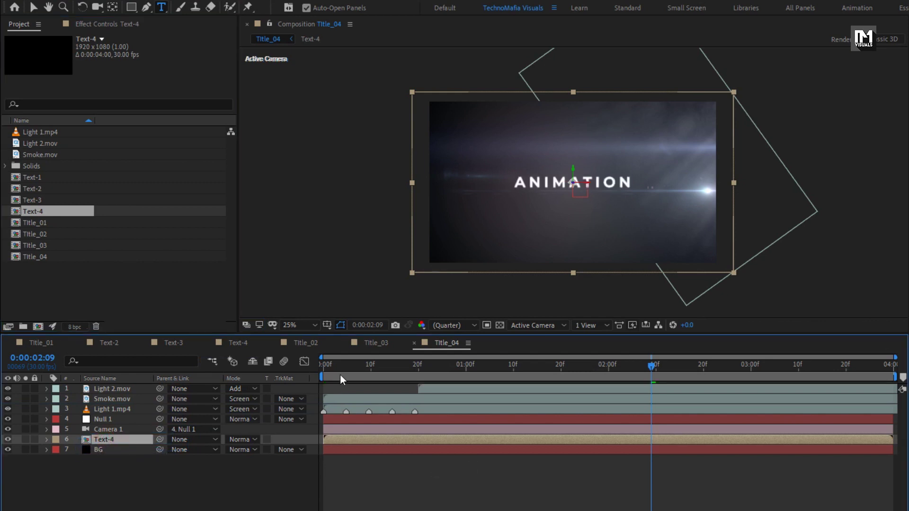
Step: Review Title_03 and Title_02, ending on Title_01
{"action": "left_click", "coordinate": [371, 346]}
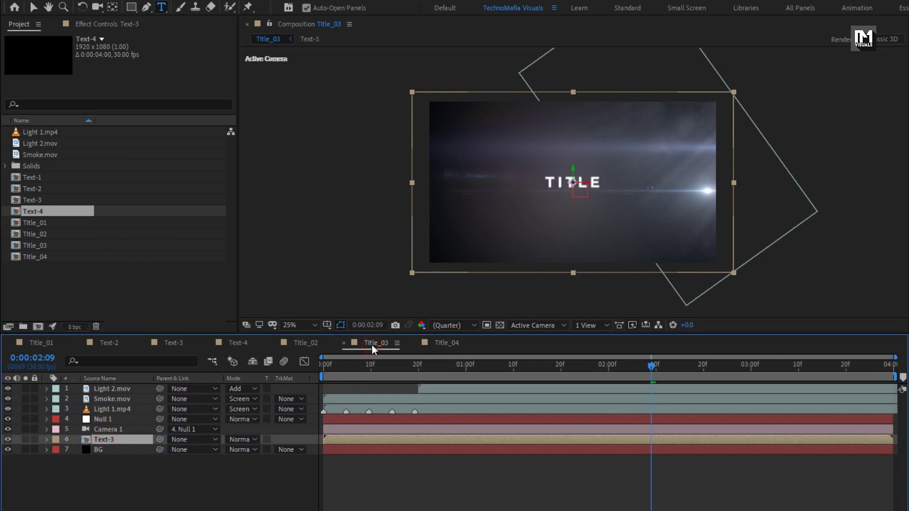
{"action": "left_click", "coordinate": [309, 341]}
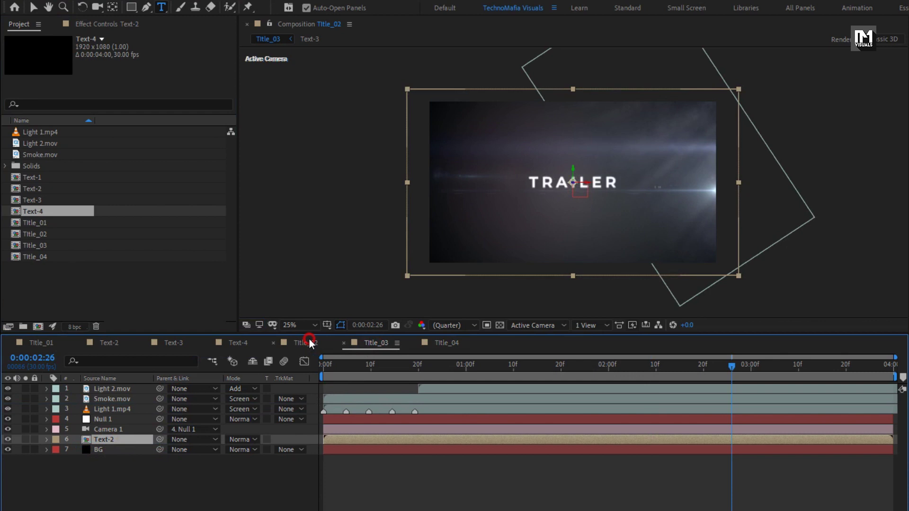
{"action": "left_click", "coordinate": [50, 346]}
Step: Create a new composition named Trailer with a duration of 0:00:16:00
{"action": "left_click_drag", "start_coordinate": [559, 376], "coordinate": [686, 376]}
{"action": "key", "text": "ctrl+n"}
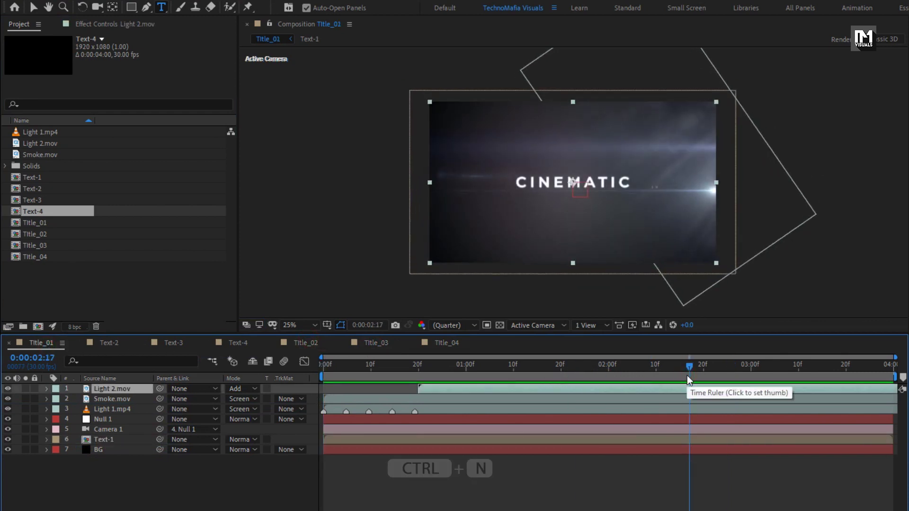
{"action": "left_click", "coordinate": [38, 326]}
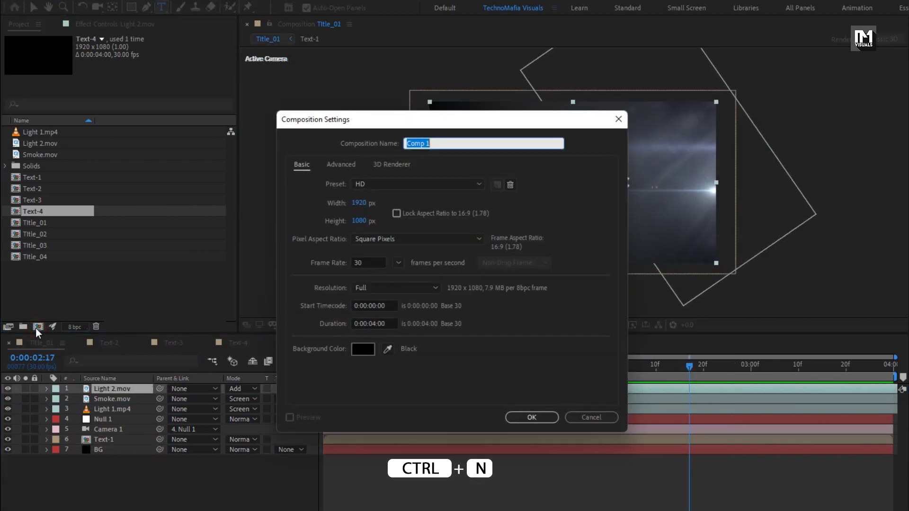
{"action": "type", "text": "Trailer"}
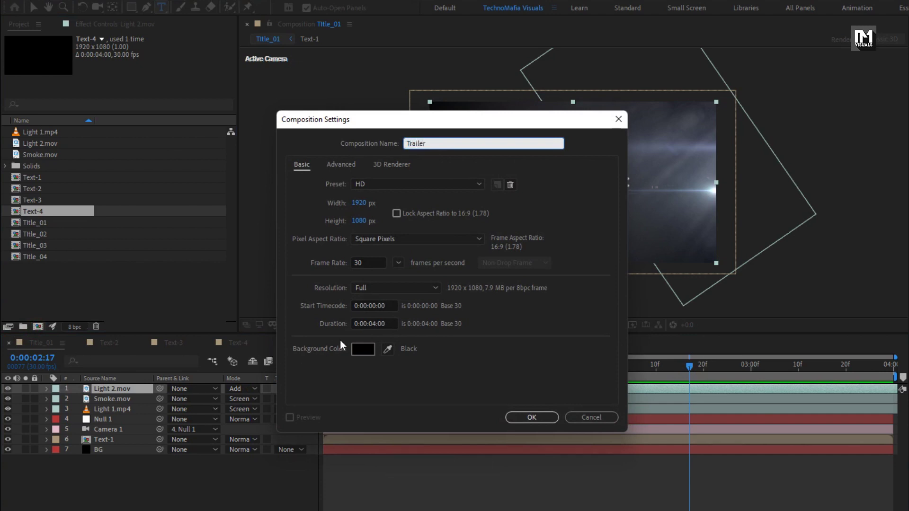
{"action": "left_click", "coordinate": [375, 324]}
{"action": "key", "text": "BackSpace"}
{"action": "key", "text": "BackSpace"}
{"action": "key", "text": "BackSpace"}
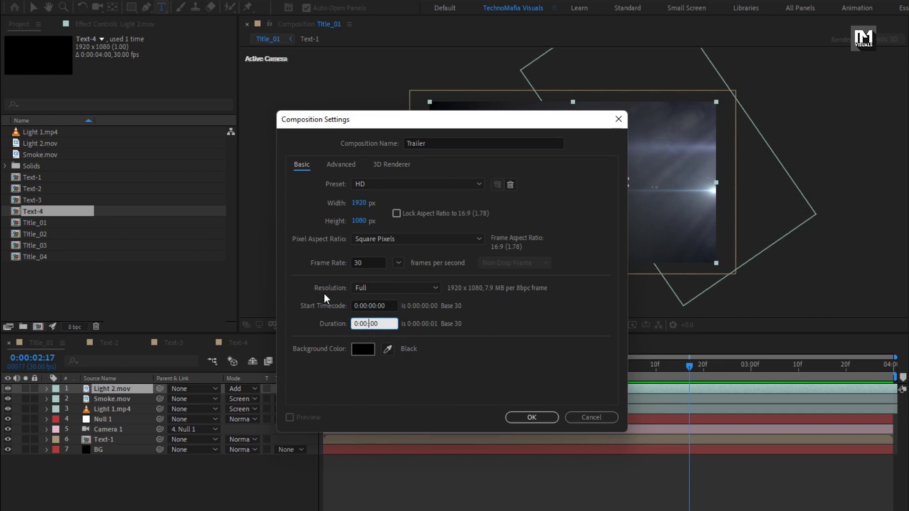
{"action": "type", "text": "16:"}
{"action": "left_click", "coordinate": [518, 416]}
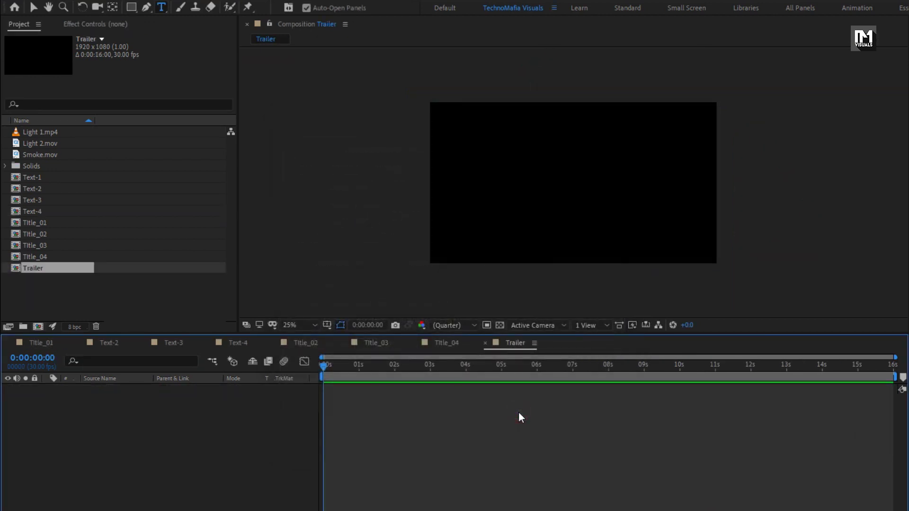
Step: Add Title_01 through Title_04 from the Project panel into the Trailer timeline
{"action": "left_click", "coordinate": [35, 225]}
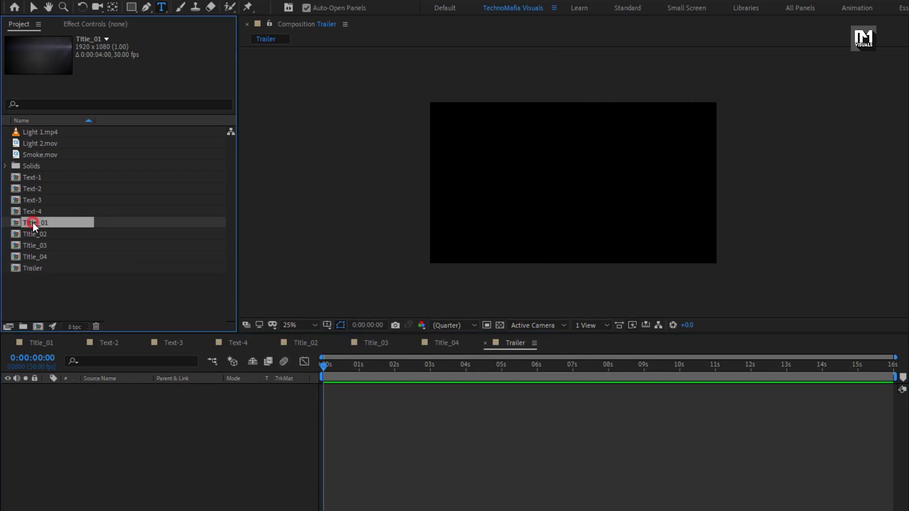
{"action": "left_click", "coordinate": [39, 260]}
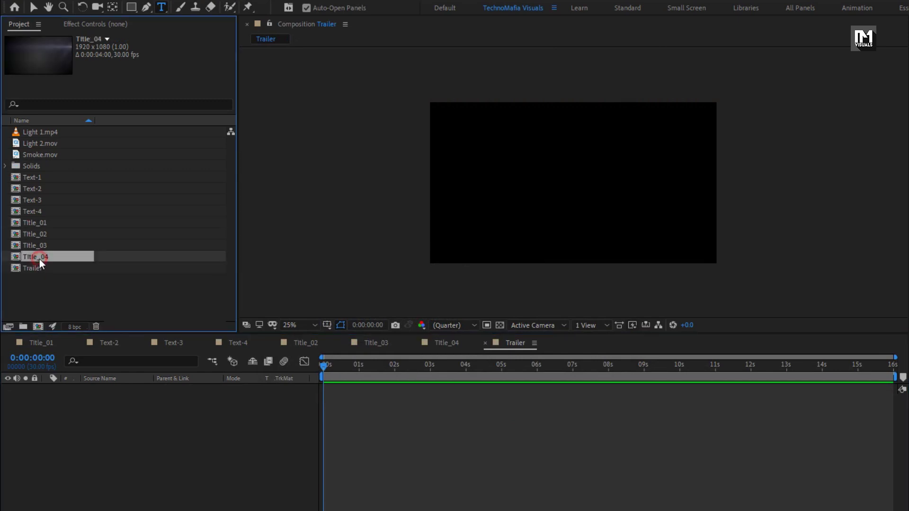
{"action": "left_click_drag", "start_coordinate": [39, 260], "coordinate": [31, 222]}
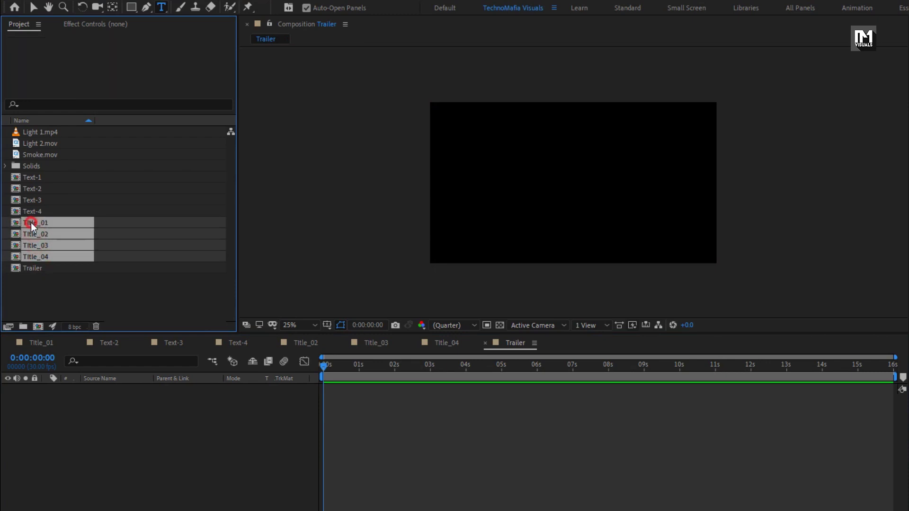
{"action": "left_click_drag", "start_coordinate": [38, 262], "coordinate": [106, 443]}
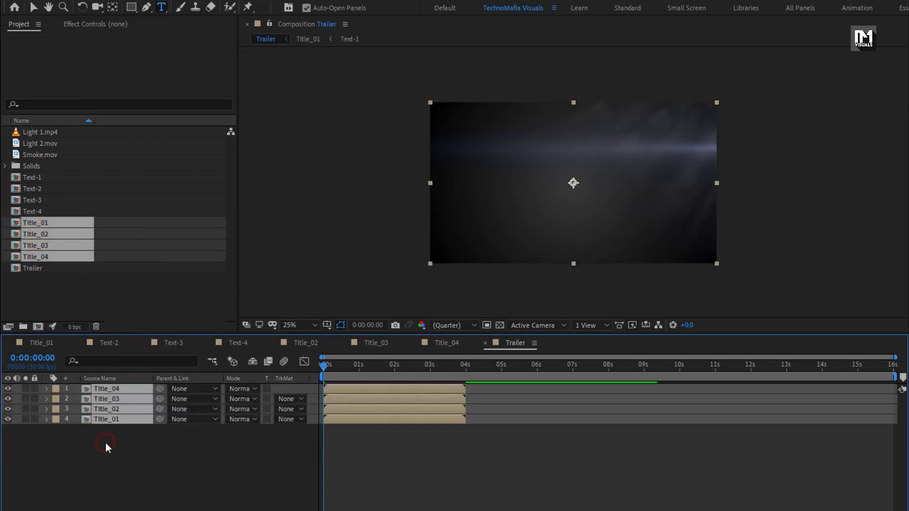
Step: Sequence the four Title layers to play back-to-back in 4-second blocks
{"action": "right_click", "coordinate": [124, 419]}
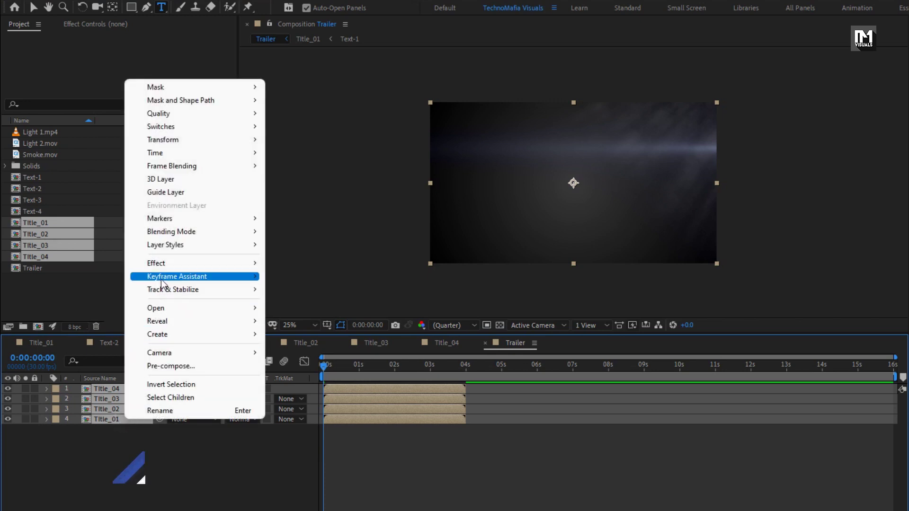
{"action": "mouse_move", "coordinate": [161, 278]}
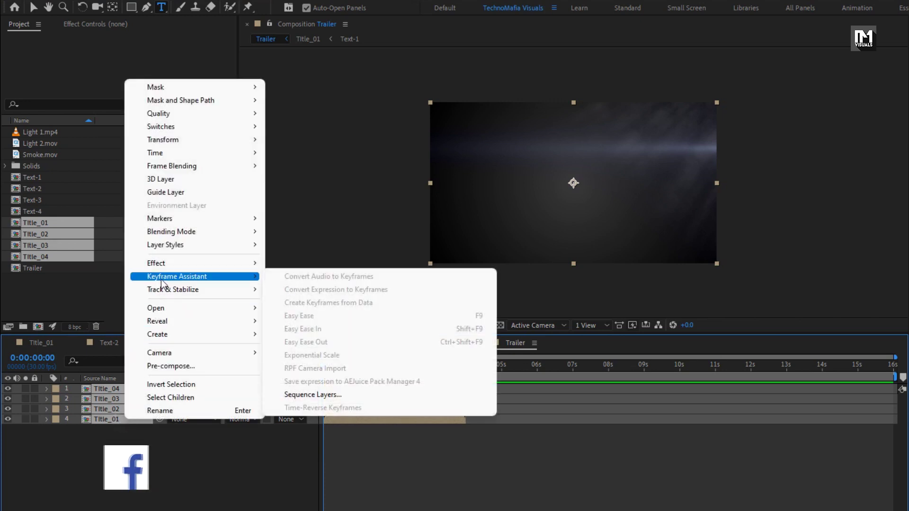
{"action": "left_click", "coordinate": [357, 395]}
{"action": "left_click", "coordinate": [594, 322]}
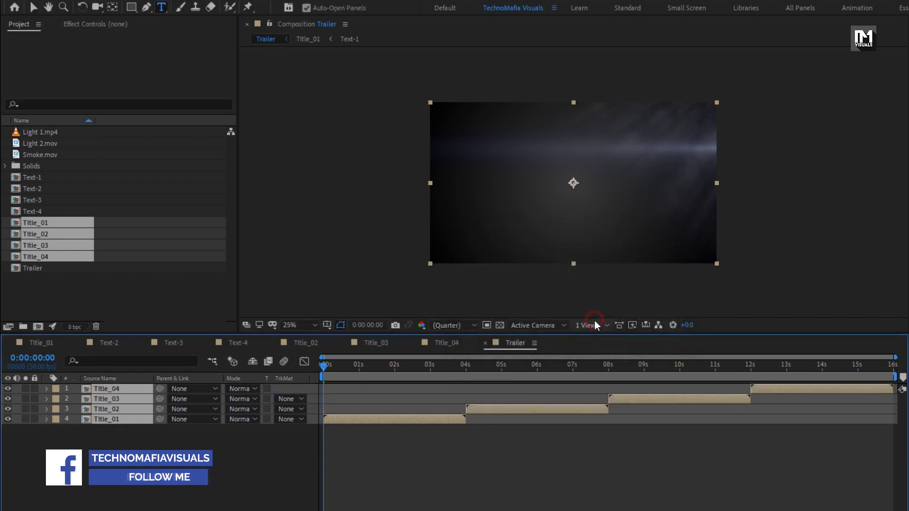
Step: Preview the trailer around the CINEMATIC title, then deselect the layers to add a new one
{"action": "left_click_drag", "start_coordinate": [356, 364], "coordinate": [852, 365]}
{"action": "left_click", "coordinate": [152, 482]}
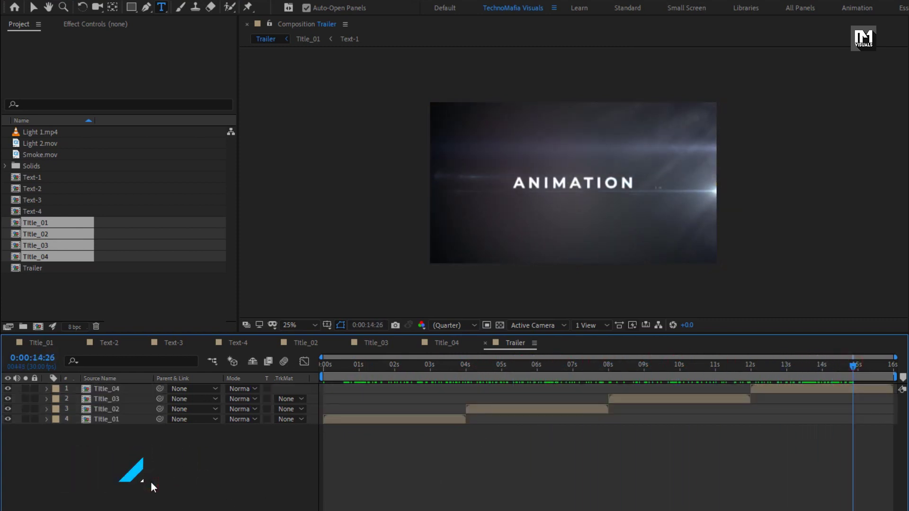
{"action": "right_click", "coordinate": [151, 481]}
Step: Add an adjustment layer and apply Unsharp Mask with Amount 25
{"action": "mouse_move", "coordinate": [156, 337]}
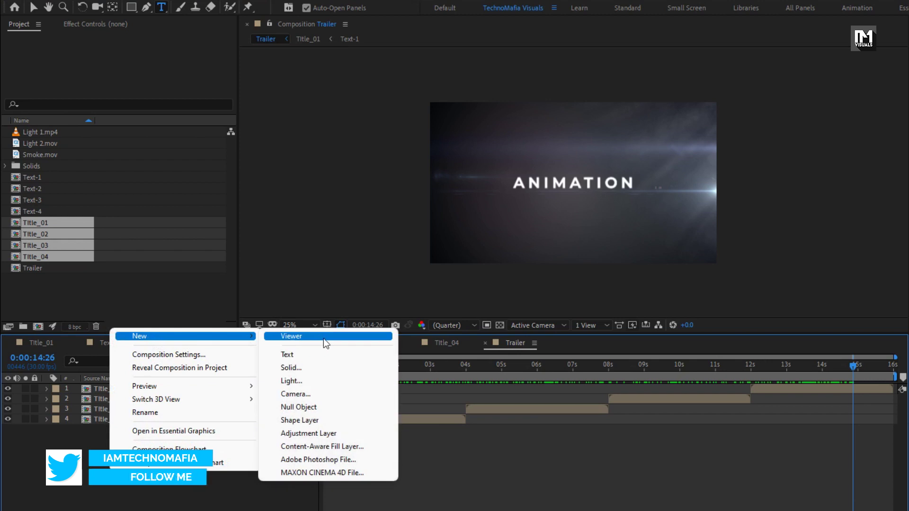
{"action": "left_click", "coordinate": [324, 432]}
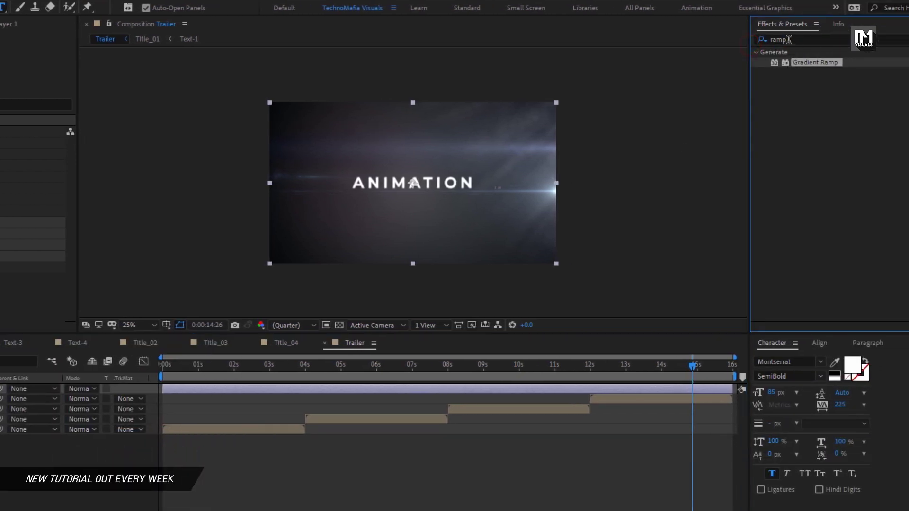
{"action": "left_click", "coordinate": [755, 40]}
{"action": "type", "text": "unsh"}
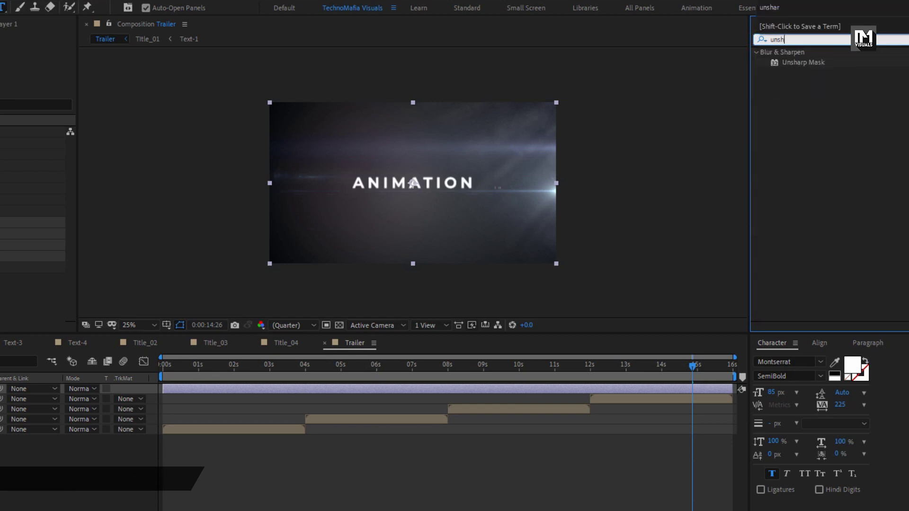
{"action": "left_click_drag", "start_coordinate": [789, 64], "coordinate": [442, 169]}
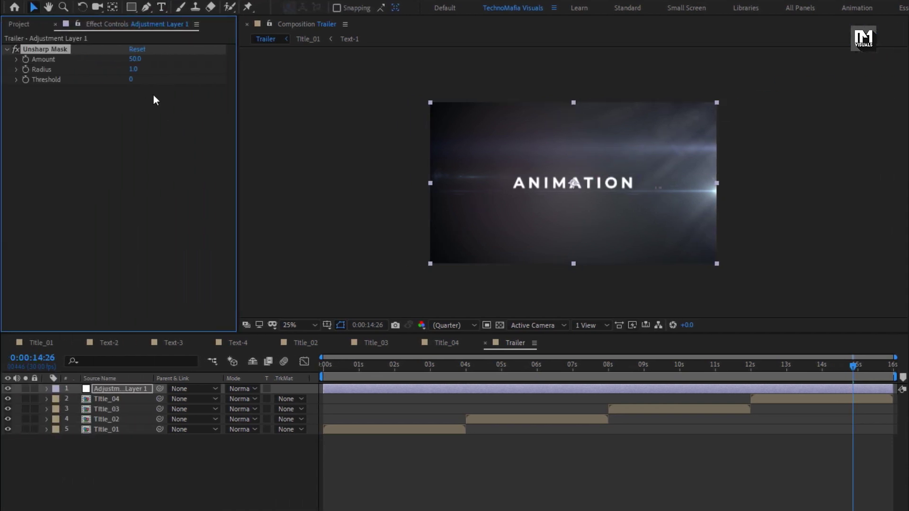
{"action": "left_click", "coordinate": [135, 60]}
{"action": "type", "text": "25"}
{"action": "key", "text": "Return"}
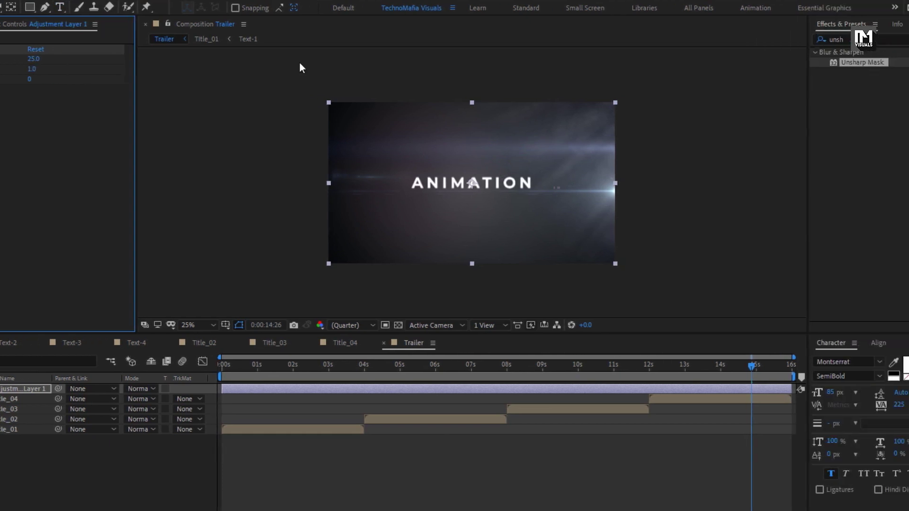
Step: Apply Noise to the adjustment layer with Amount of Noise set to 3%
{"action": "left_click", "coordinate": [747, 43]}
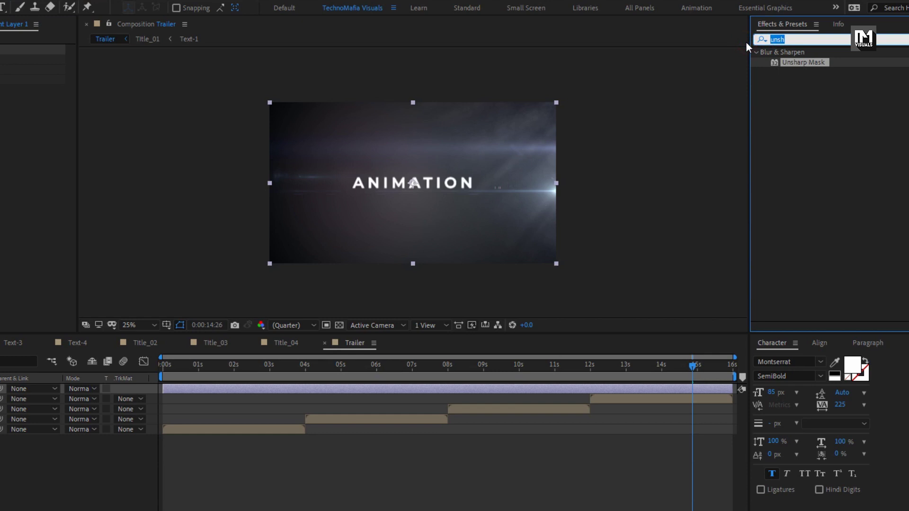
{"action": "type", "text": "noi"}
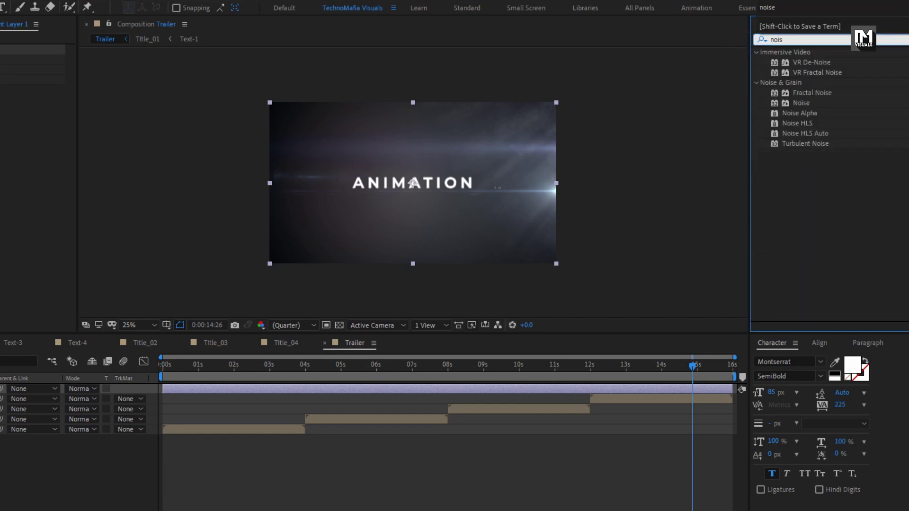
{"action": "double_click", "coordinate": [801, 102]}
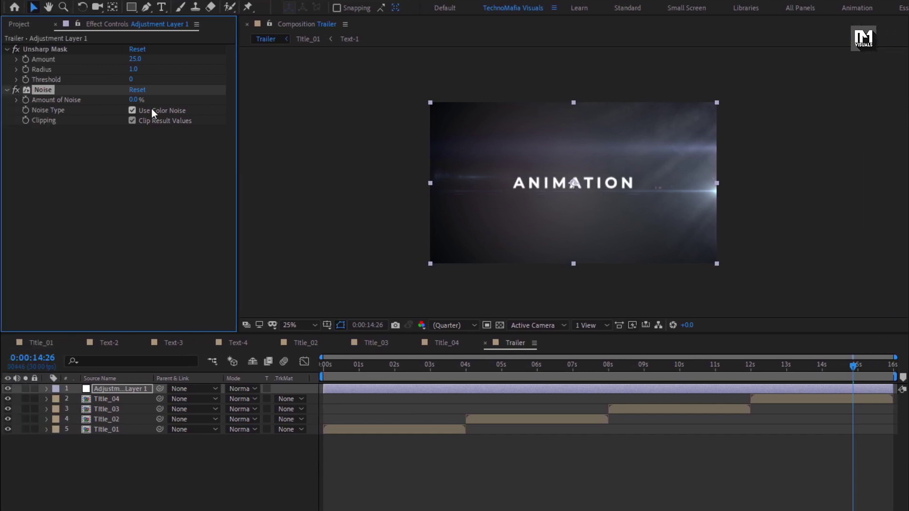
{"action": "type", "text": "3"}
{"action": "key", "text": "Return"}
Step: Add Adjustment Layer 2 with Curves on the Blue channel, its top endpoint pulled down
{"action": "right_click", "coordinate": [129, 461]}
{"action": "mouse_move", "coordinate": [216, 327]}
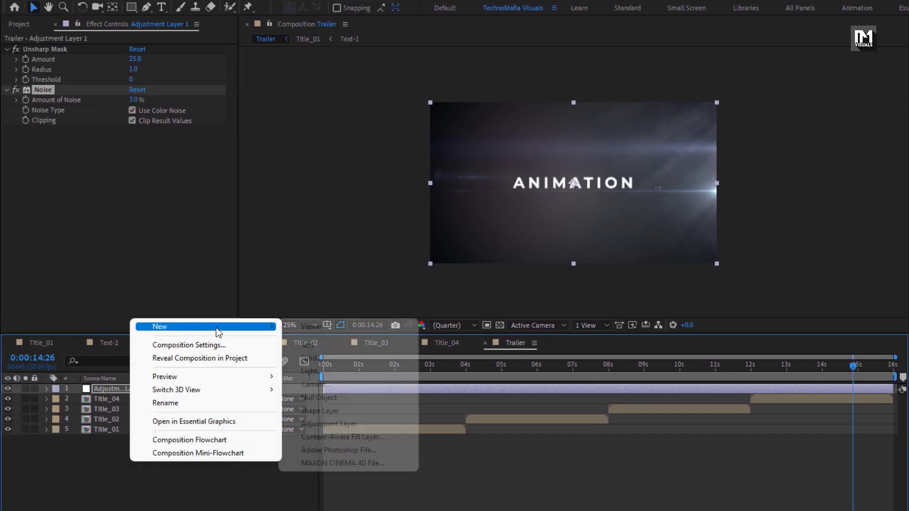
{"action": "left_click", "coordinate": [334, 421]}
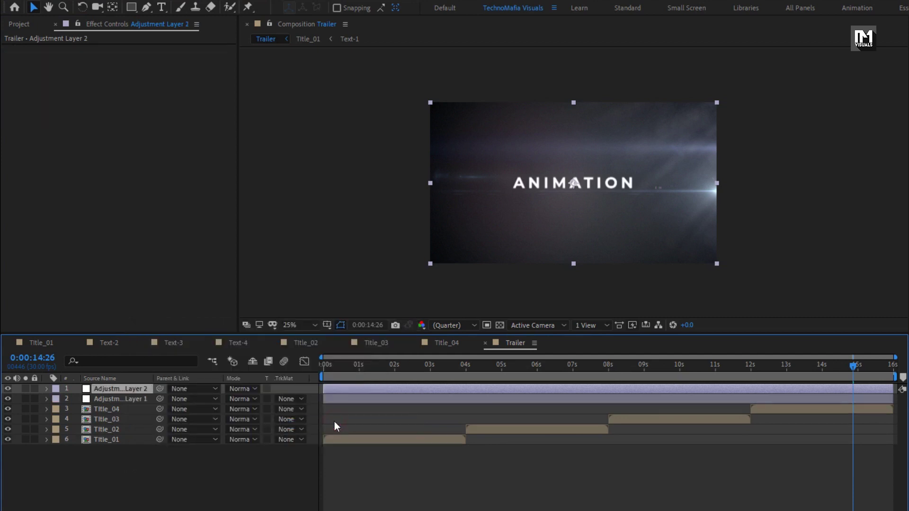
{"action": "double_click", "coordinate": [843, 40]}
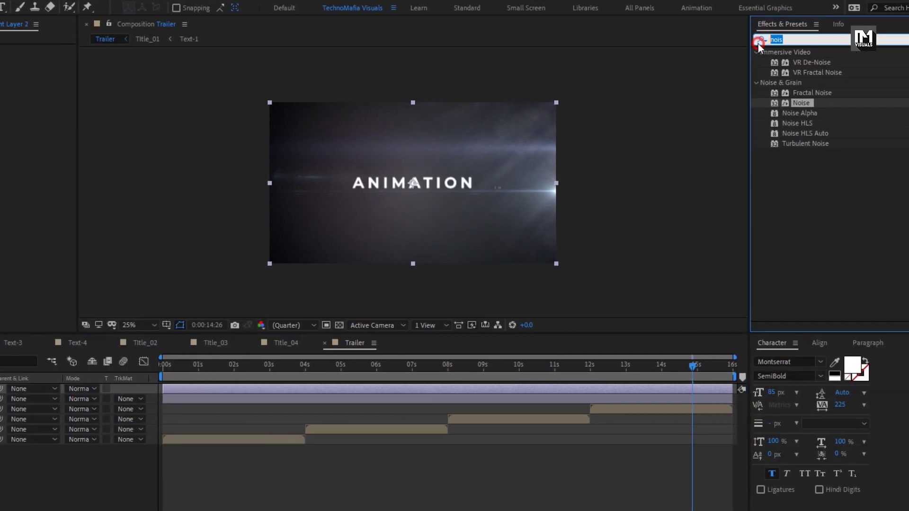
{"action": "type", "text": "curv"}
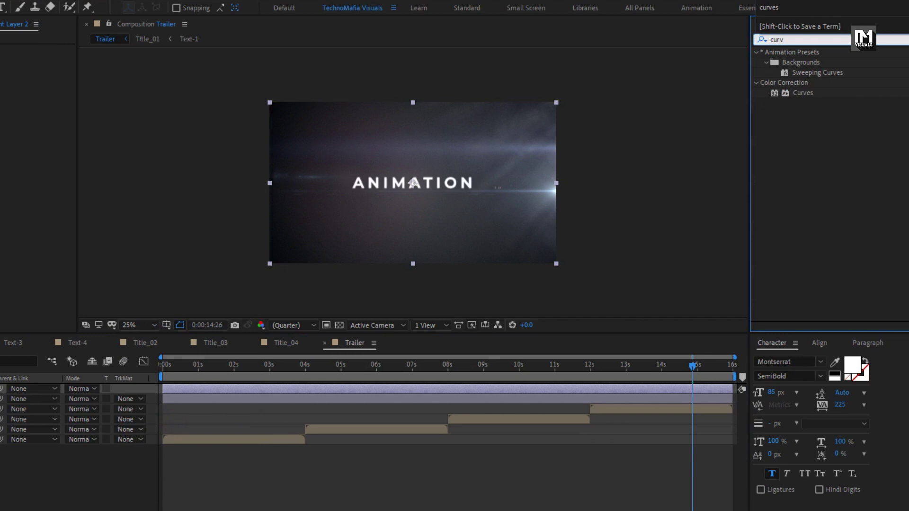
{"action": "left_click_drag", "start_coordinate": [803, 93], "coordinate": [412, 185]}
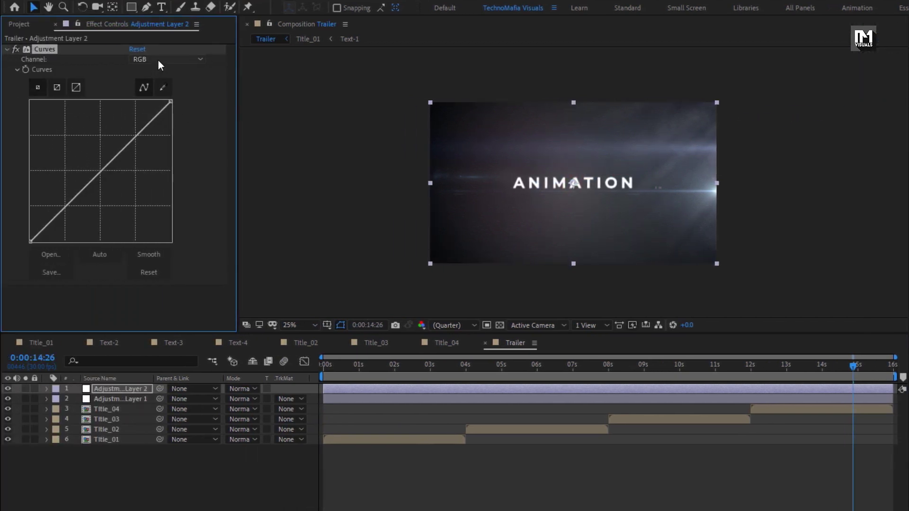
{"action": "left_click", "coordinate": [158, 60]}
{"action": "left_click", "coordinate": [167, 112]}
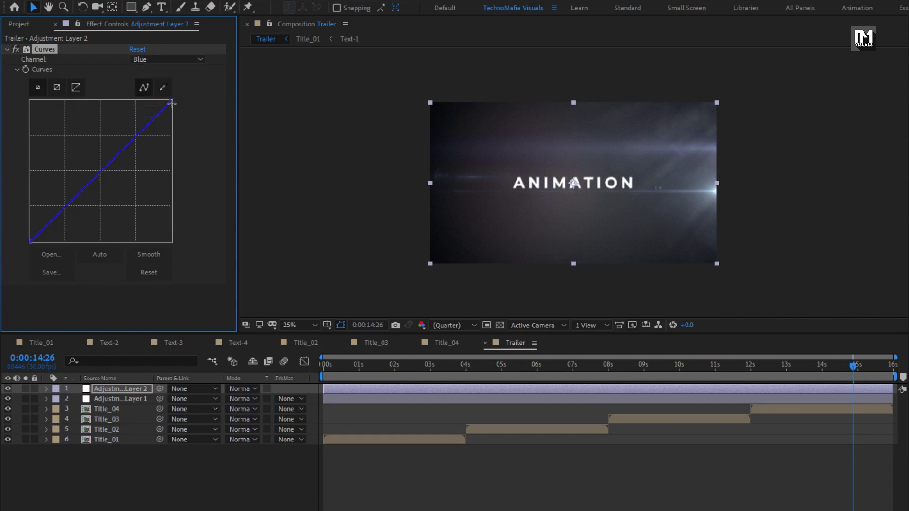
{"action": "left_click_drag", "start_coordinate": [171, 103], "coordinate": [174, 137]}
Step: Add a third adjustment layer and apply Curves to it
{"action": "left_click", "coordinate": [120, 463]}
{"action": "right_click", "coordinate": [121, 463]}
{"action": "mouse_move", "coordinate": [167, 332]}
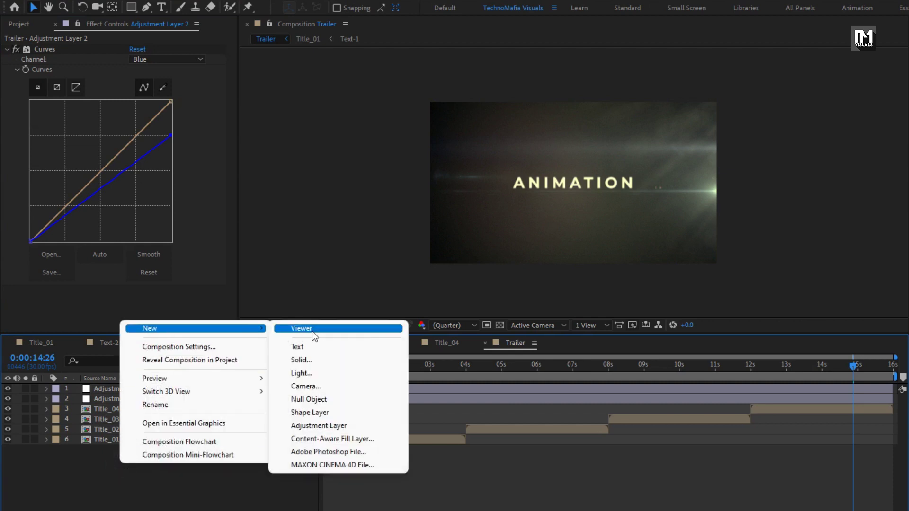
{"action": "left_click", "coordinate": [316, 426]}
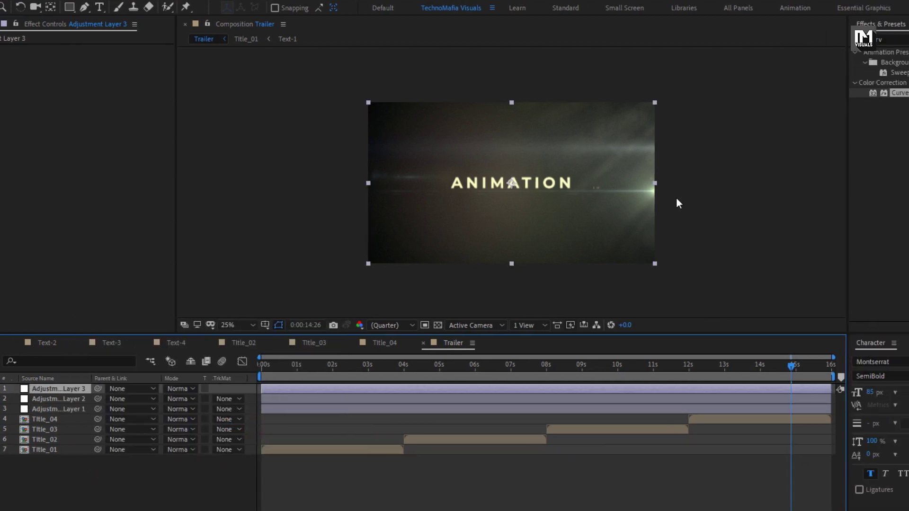
{"action": "left_click_drag", "start_coordinate": [802, 94], "coordinate": [418, 192]}
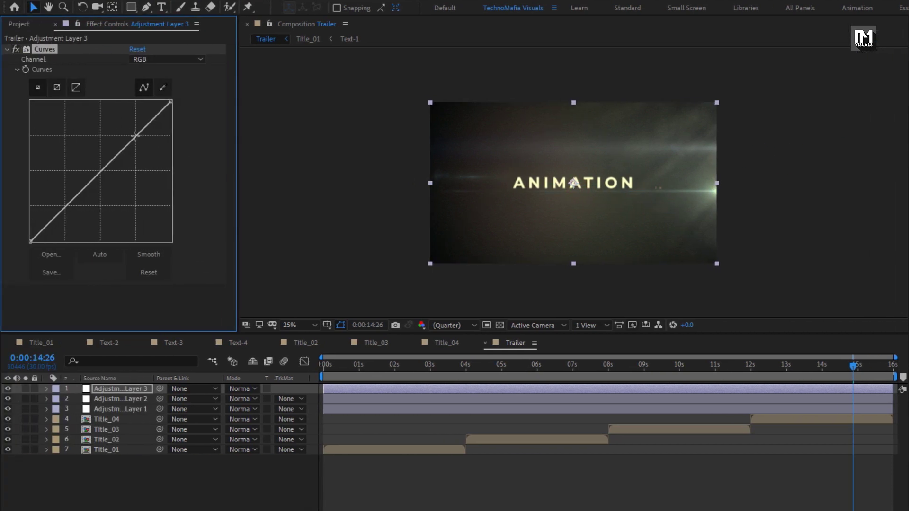
Step: Shape the RGB curve into a gentle S-curve and scrub to the CINEMATIC title
{"action": "left_click_drag", "start_coordinate": [137, 136], "coordinate": [113, 132]}
{"action": "mouse_move", "coordinate": [54, 201]}
{"action": "left_mouse_down"}
{"action": "mouse_move", "coordinate": [66, 221]}
{"action": "mouse_move", "coordinate": [62, 213]}
{"action": "left_mouse_up"}
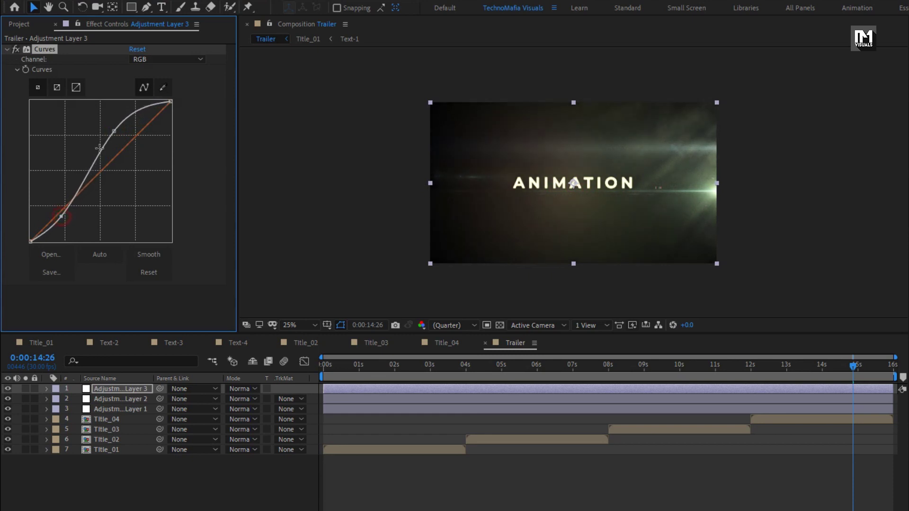
{"action": "left_click_drag", "start_coordinate": [114, 131], "coordinate": [121, 136]}
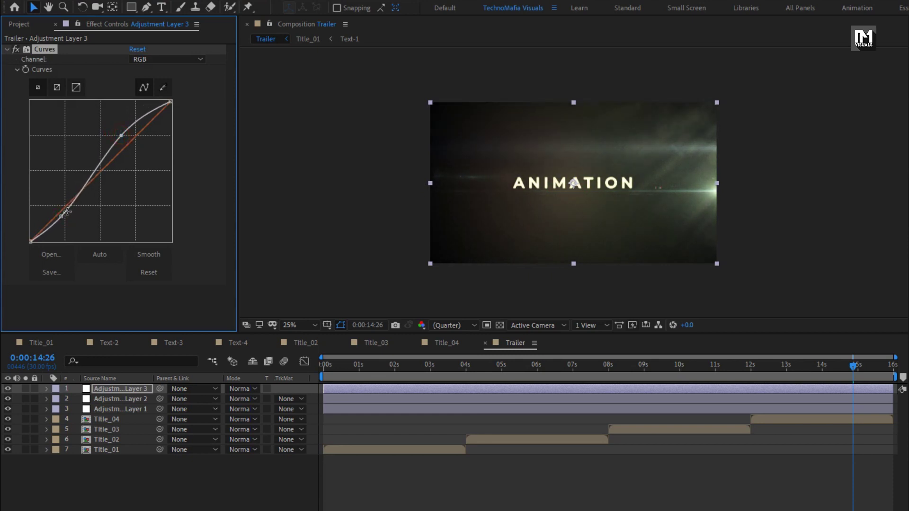
{"action": "left_click_drag", "start_coordinate": [62, 214], "coordinate": [63, 215]}
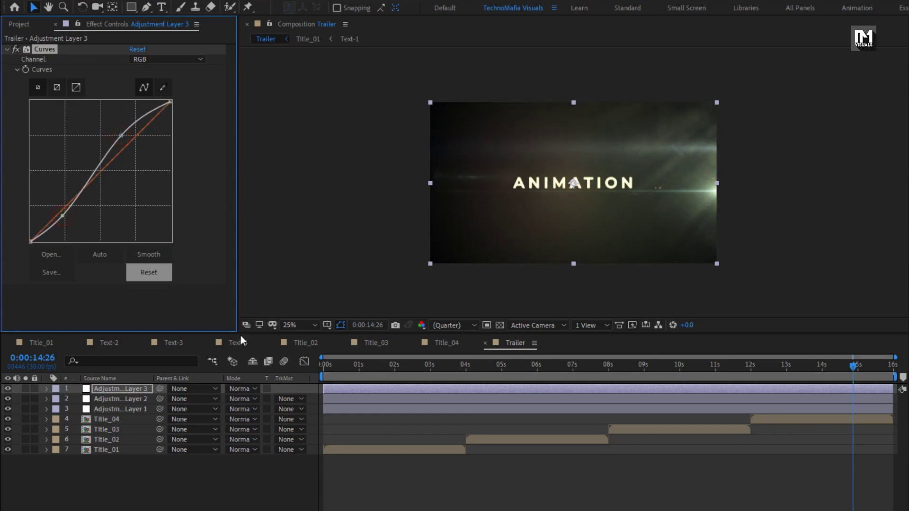
{"action": "mouse_move", "coordinate": [346, 369]}
{"action": "left_mouse_down"}
{"action": "mouse_move", "coordinate": [419, 363]}
{"action": "mouse_move", "coordinate": [349, 364]}
{"action": "mouse_move", "coordinate": [368, 363]}
{"action": "left_mouse_up"}
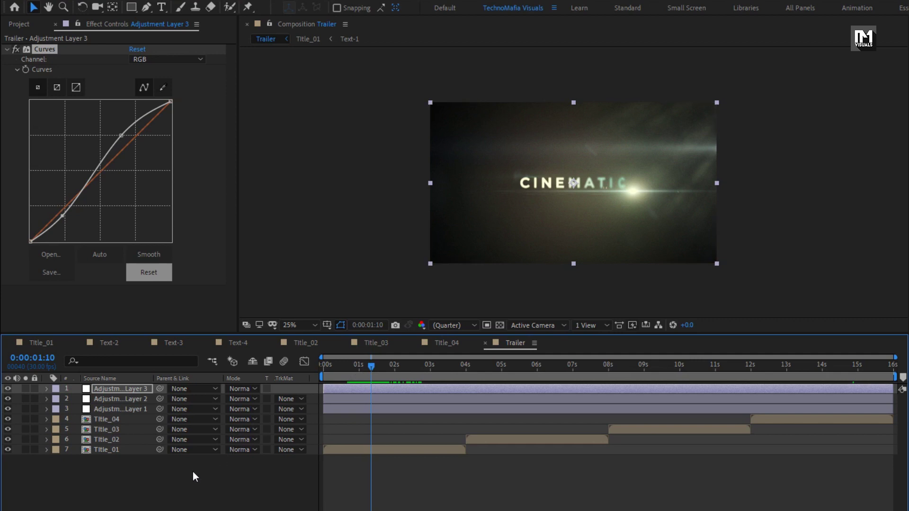
Step: Create a black 1920x1080 solid named Frame as the top layer of Trailer
{"action": "right_click", "coordinate": [139, 473]}
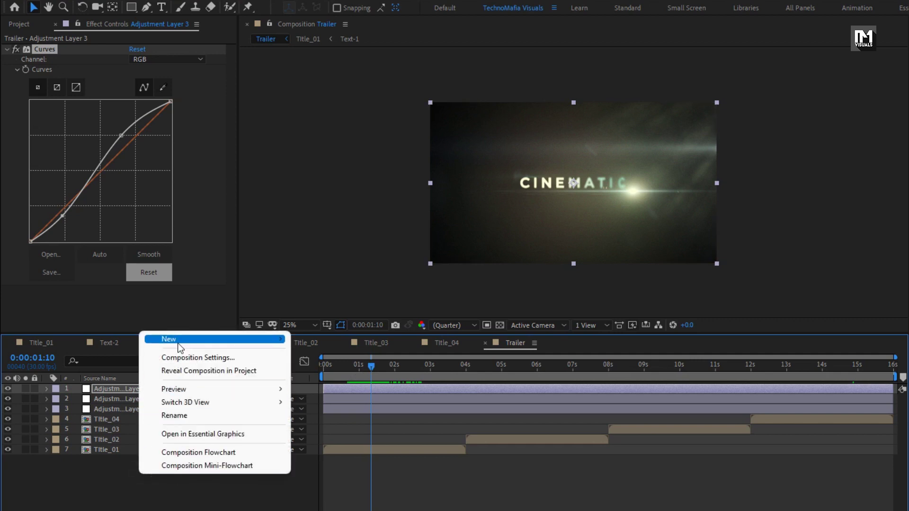
{"action": "mouse_move", "coordinate": [265, 339]}
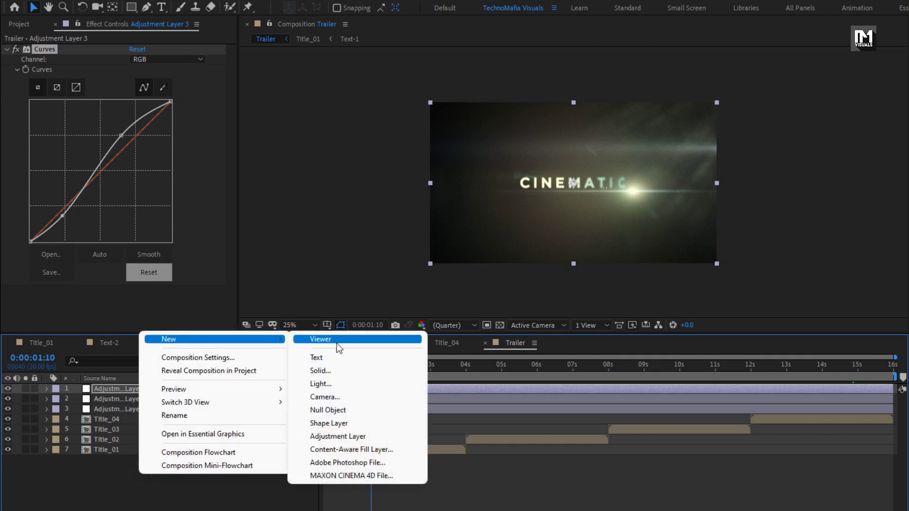
{"action": "left_click", "coordinate": [347, 371]}
{"action": "type", "text": "Frame"}
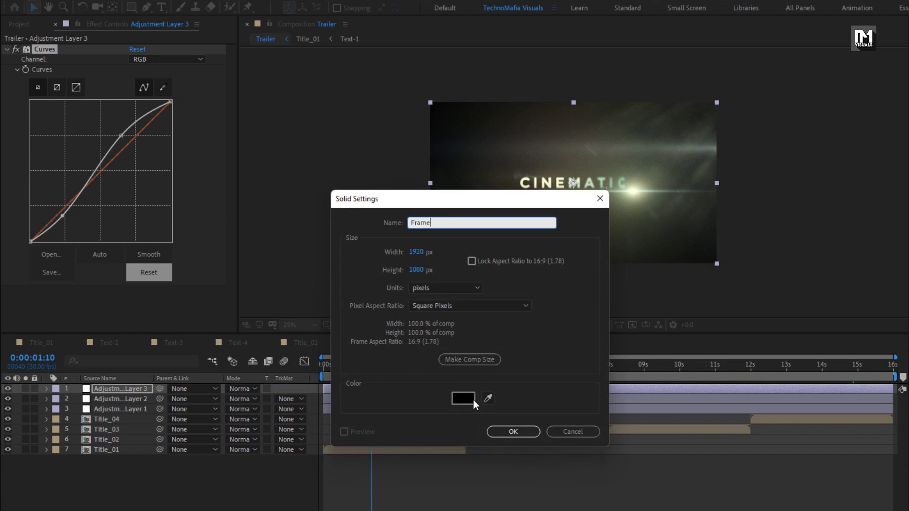
{"action": "left_click", "coordinate": [520, 430]}
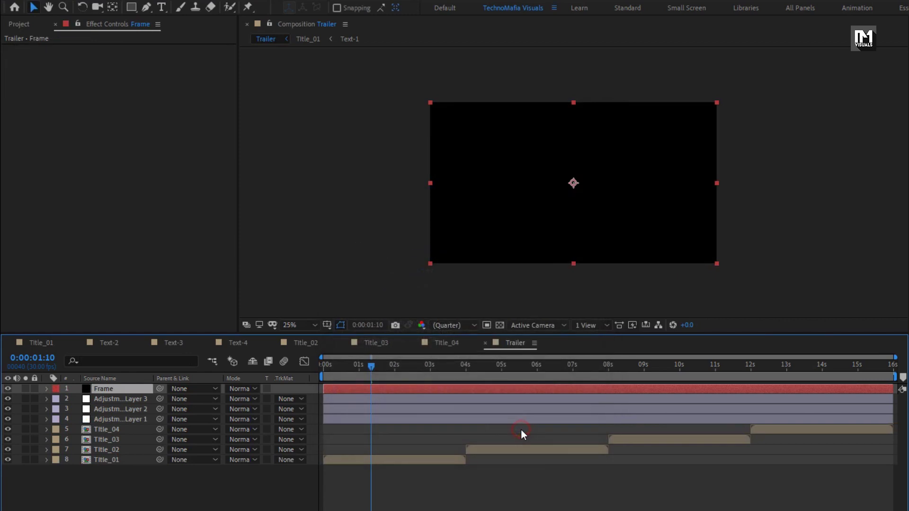
Step: Add a rectangular mask to Frame spanning Top 10% to Bottom 90% of source
{"action": "double_click", "coordinate": [131, 8]}
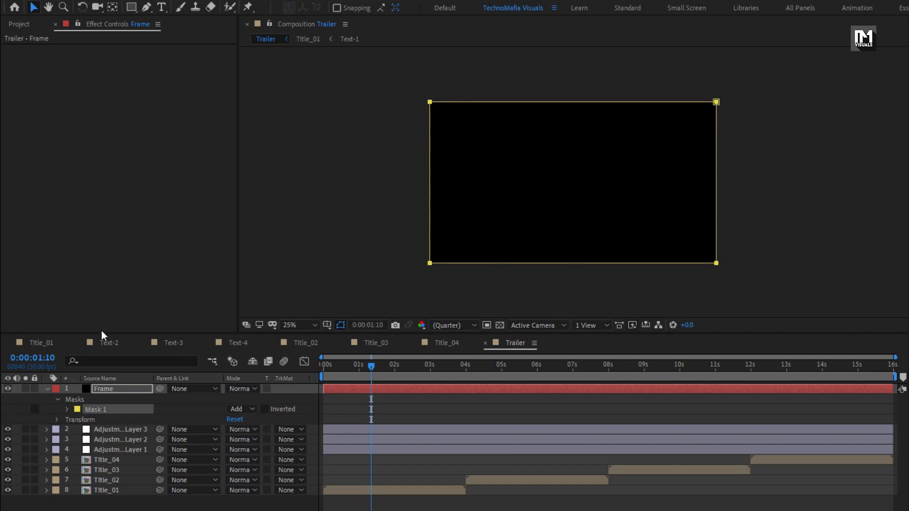
{"action": "left_click", "coordinate": [67, 409]}
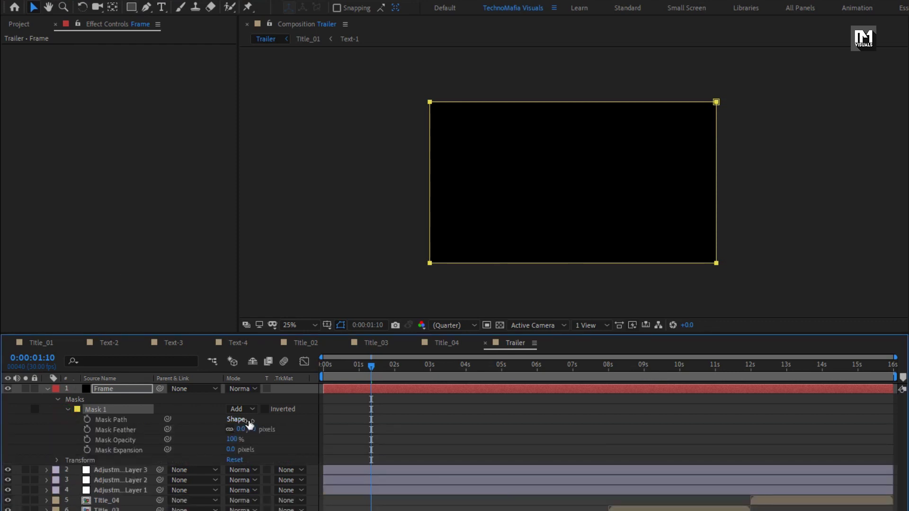
{"action": "left_click", "coordinate": [236, 420]}
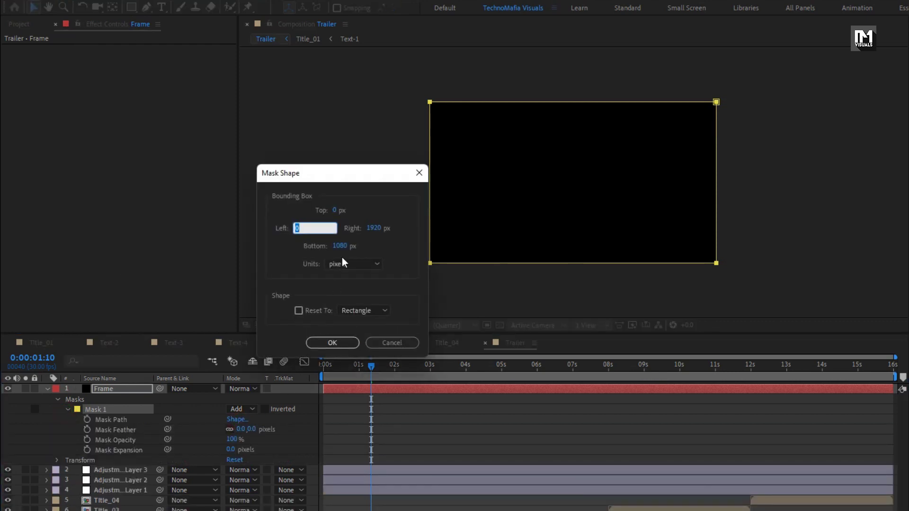
{"action": "left_click", "coordinate": [361, 264]}
{"action": "left_click", "coordinate": [362, 314]}
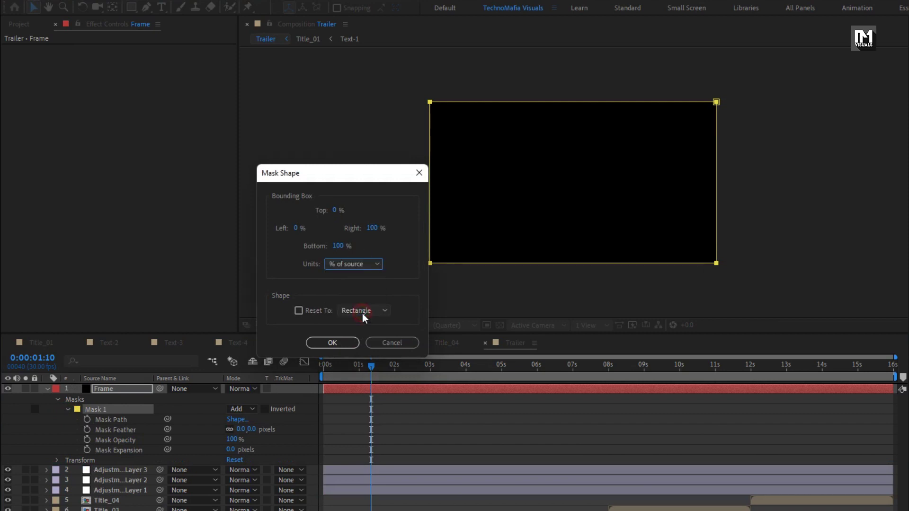
{"action": "left_click", "coordinate": [335, 210]}
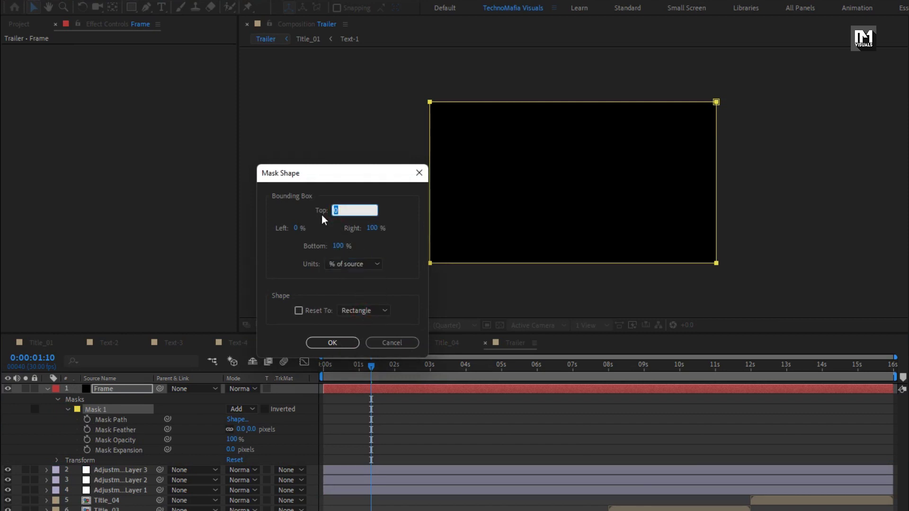
{"action": "left_click", "coordinate": [337, 247]}
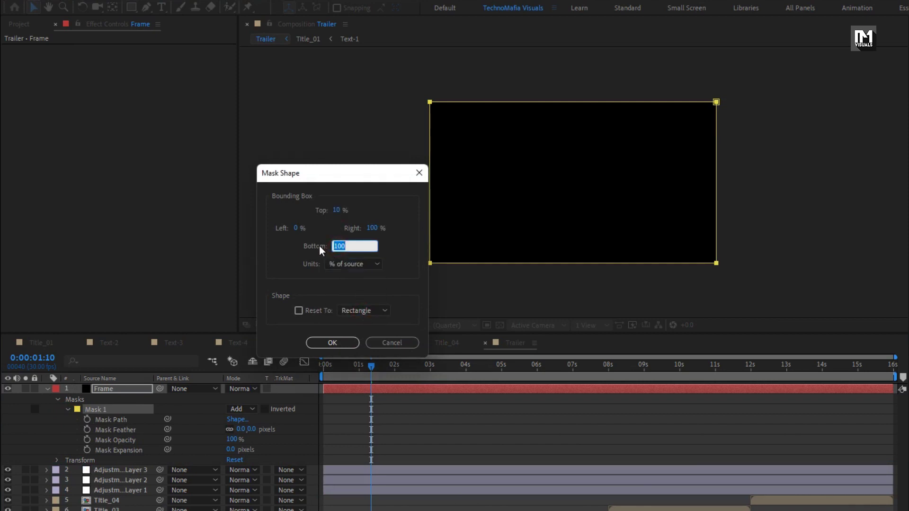
{"action": "type", "text": "90"}
{"action": "left_click", "coordinate": [331, 341]}
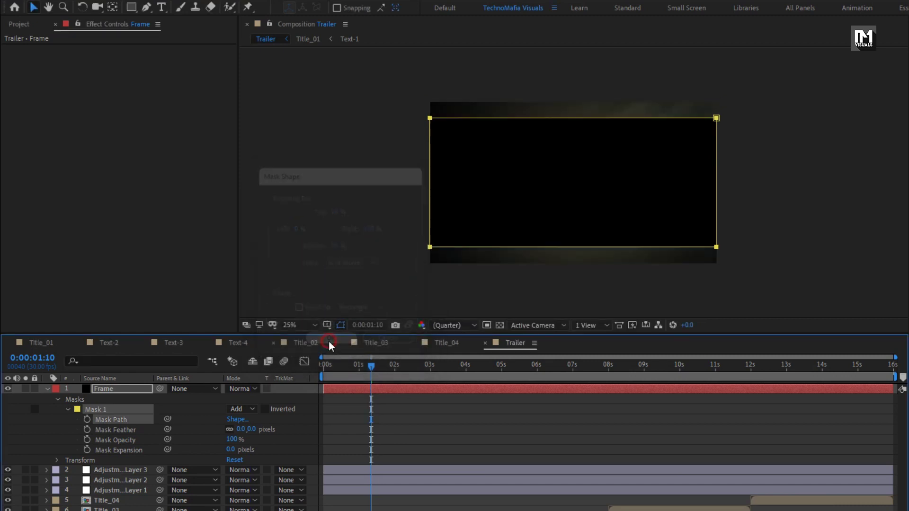
Step: Invert the mask so only the top and bottom black bars remain
{"action": "left_click", "coordinate": [266, 410]}
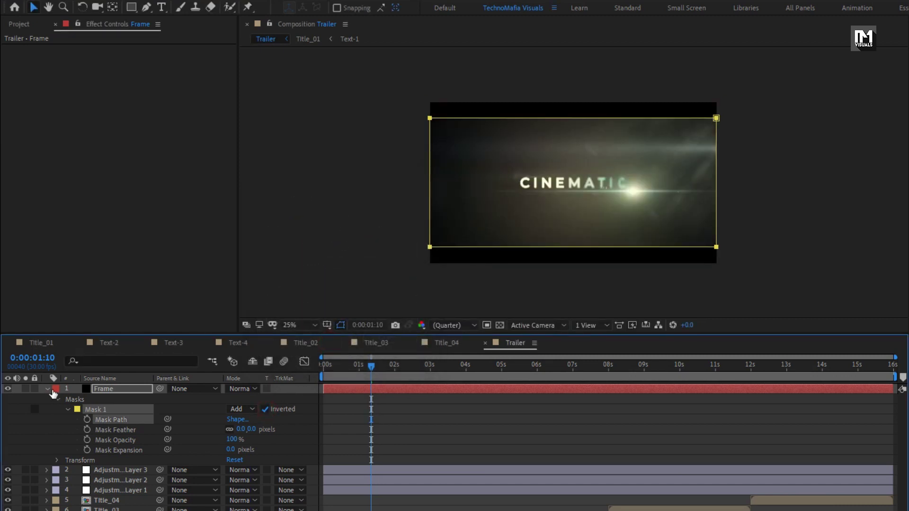
{"action": "left_click", "coordinate": [56, 389]}
{"action": "left_click", "coordinate": [41, 390]}
Step: Return to the start, set the viewer to Fit up to 100%, and play the trailer
{"action": "left_click", "coordinate": [46, 389]}
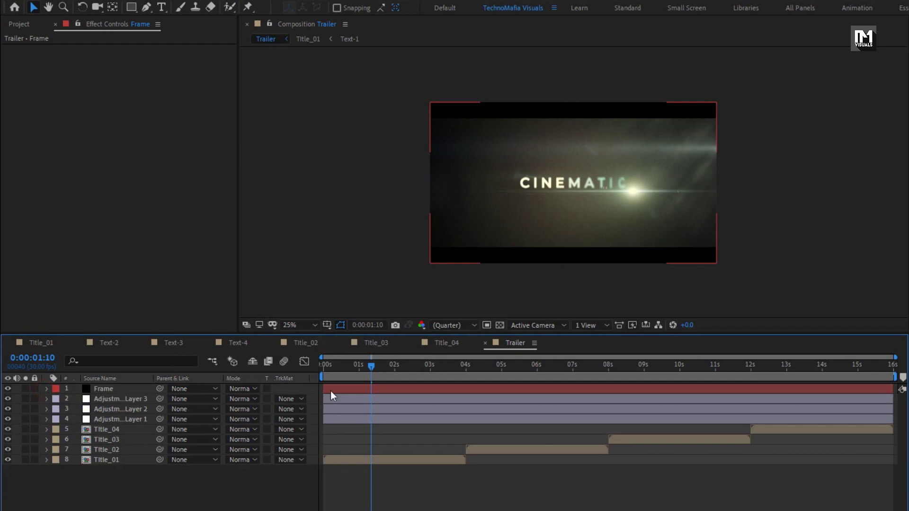
{"action": "key", "text": "Home"}
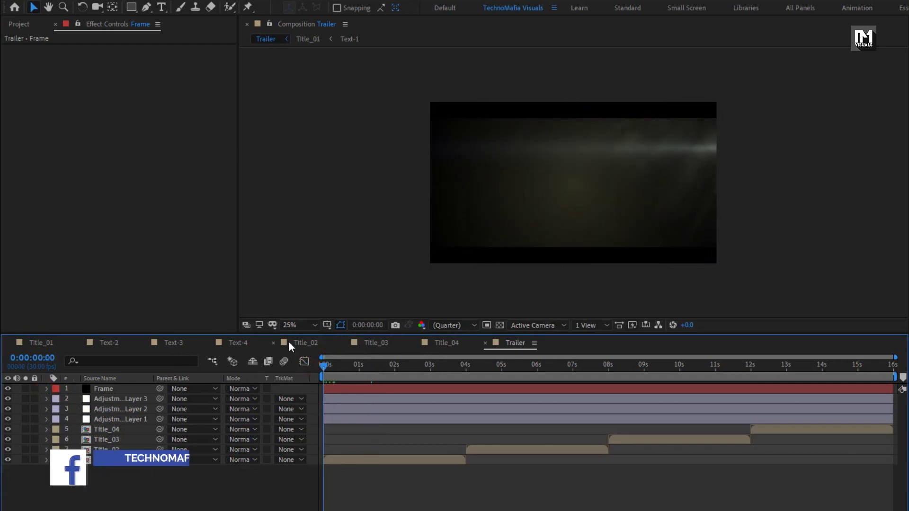
{"action": "left_click", "coordinate": [290, 325]}
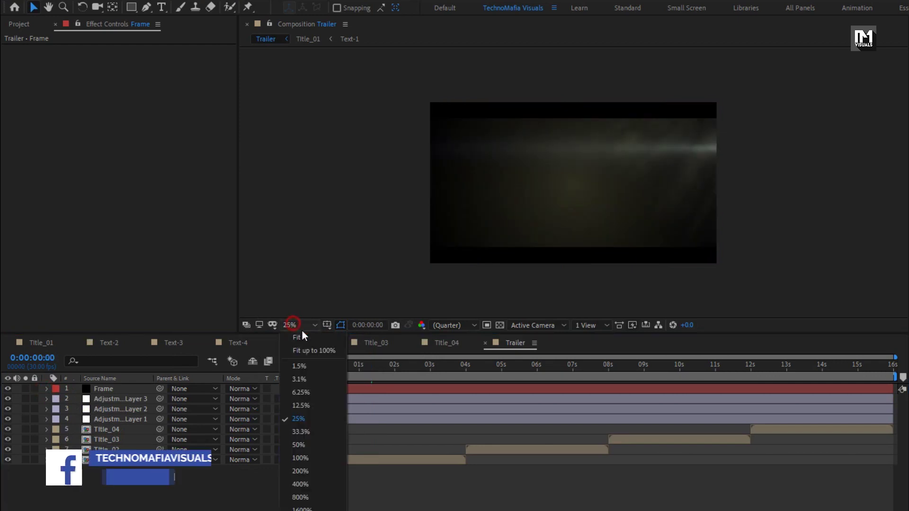
{"action": "left_click", "coordinate": [306, 350]}
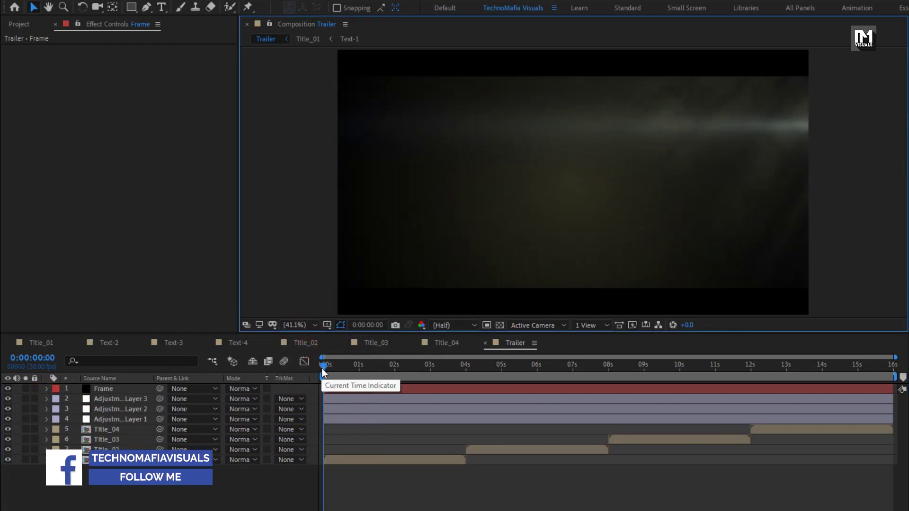
{"action": "key", "text": "space"}
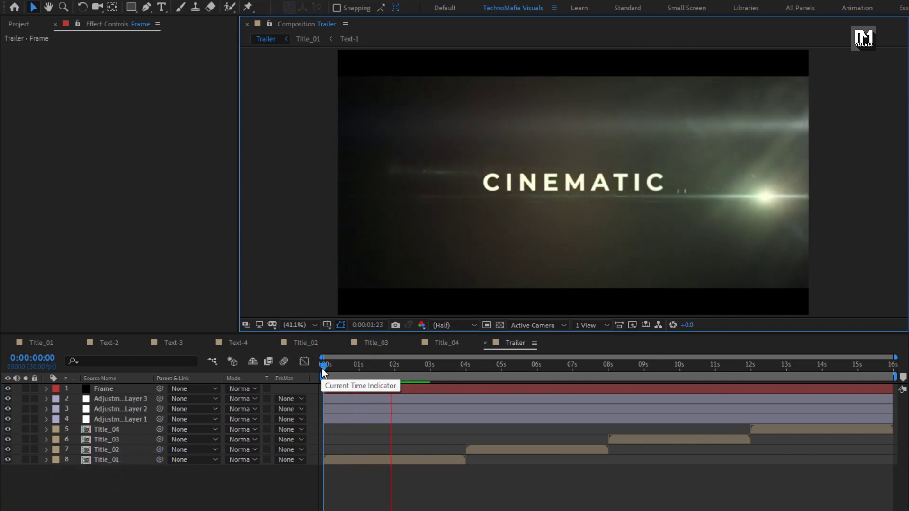